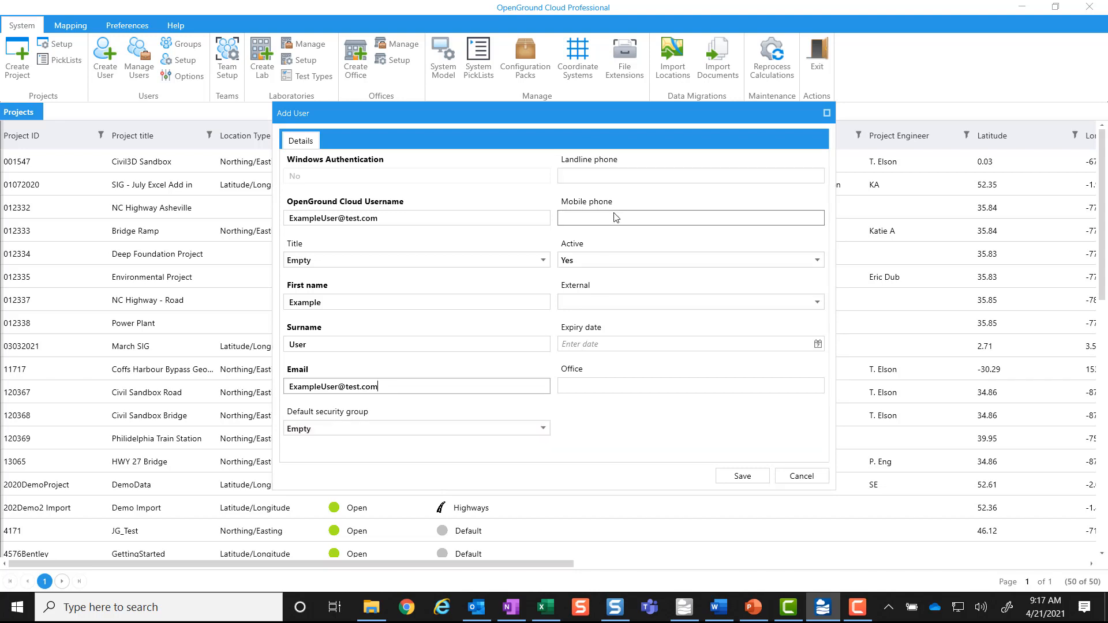
# Step: Keep the new user's Active option at Yes and set External to No
pyautogui.click(812, 261)
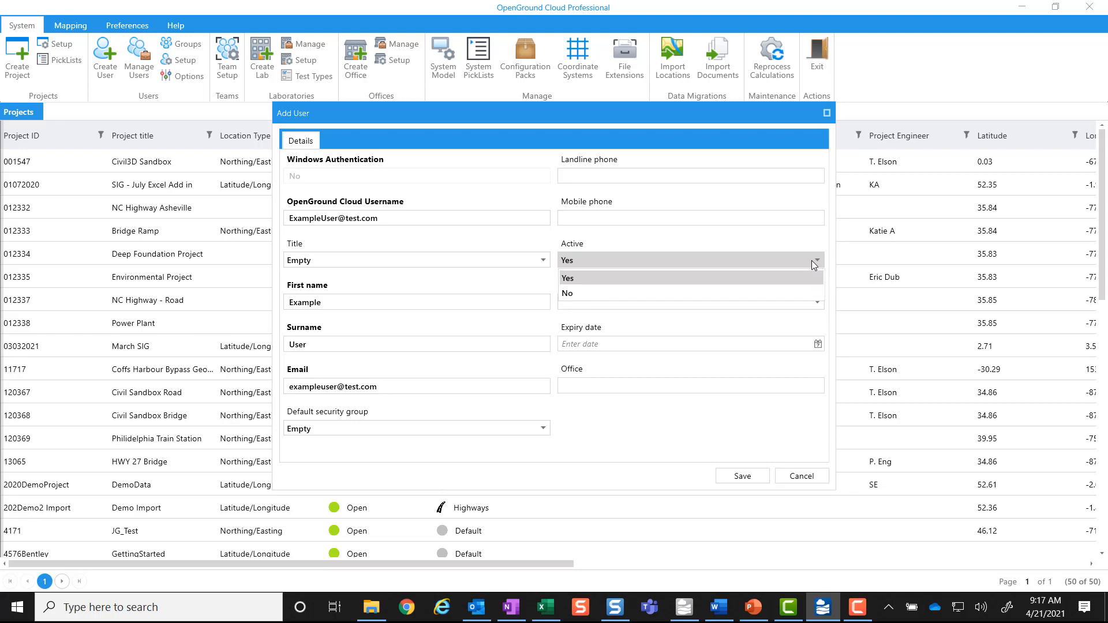
pyautogui.click(812, 261)
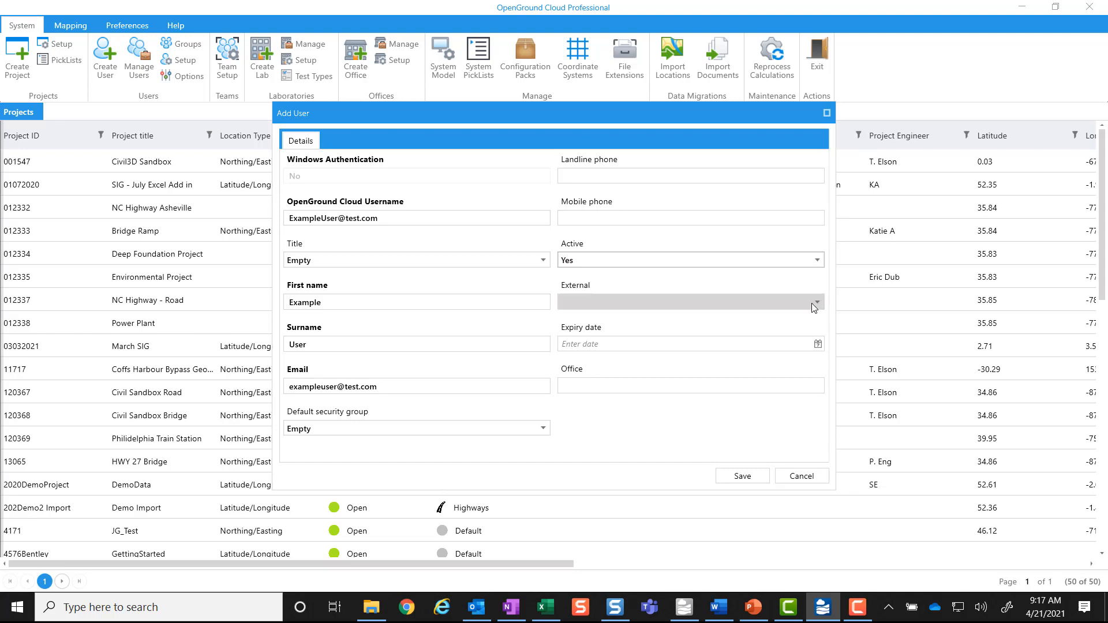
pyautogui.click(815, 302)
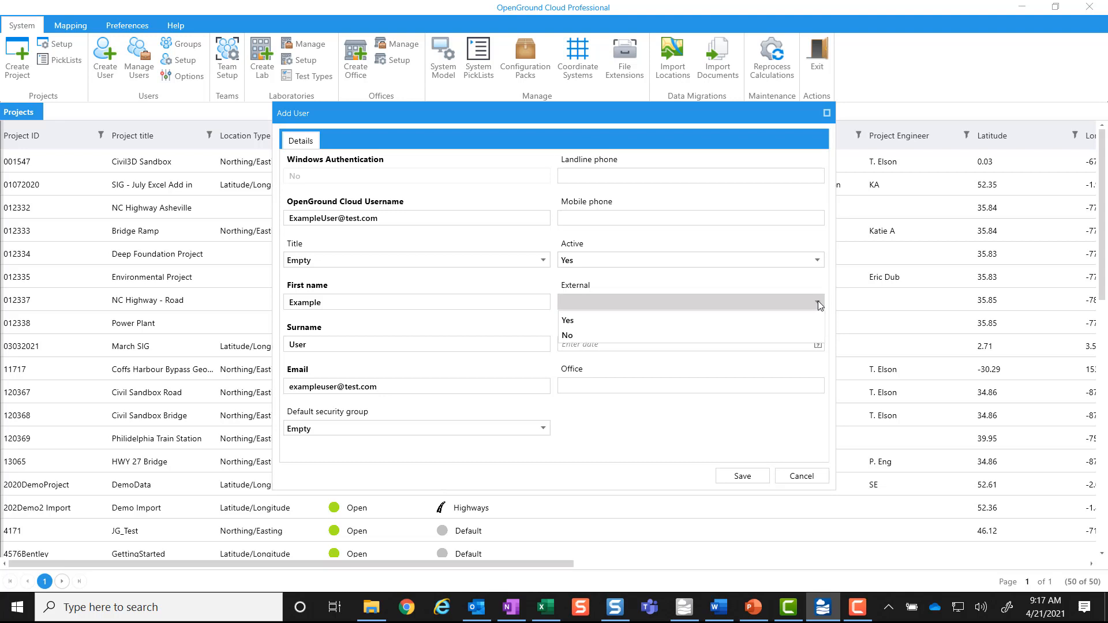
pyautogui.click(601, 335)
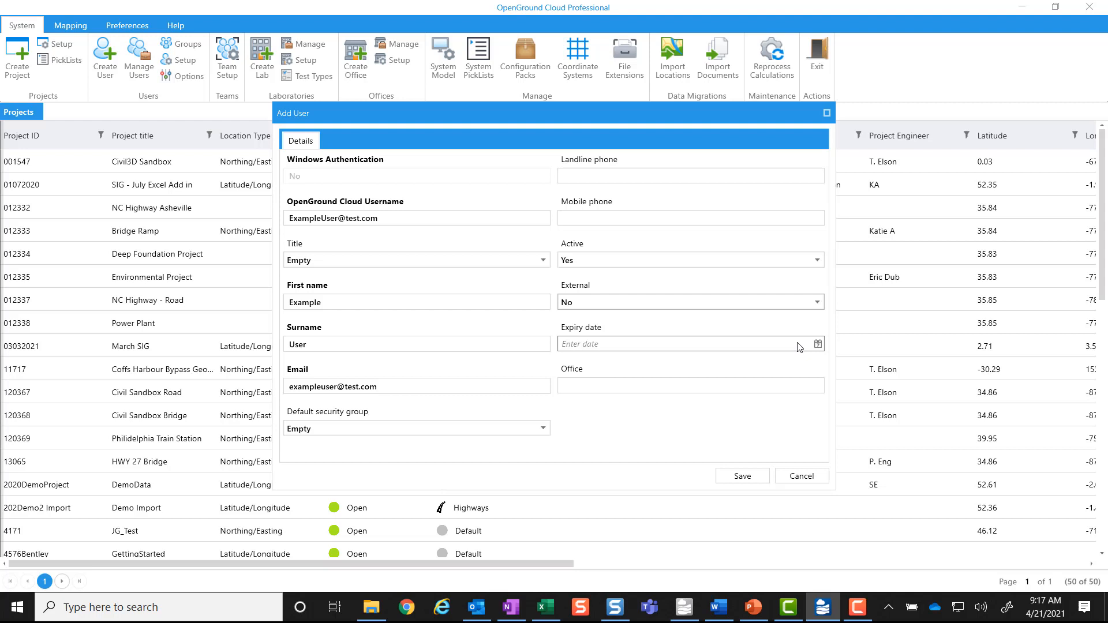
# Step: Enter Seattle as the new user's office and save the user without sending a welcome email
pyautogui.click(655, 387)
pyautogui.write('S')
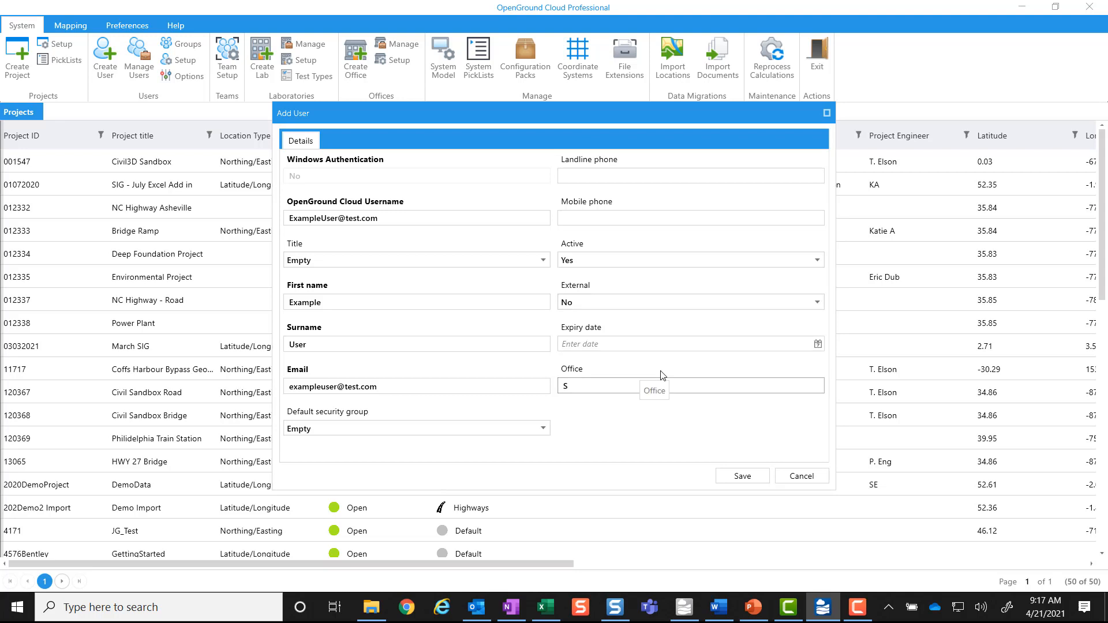
pyautogui.write('eattle')
pyautogui.click(739, 477)
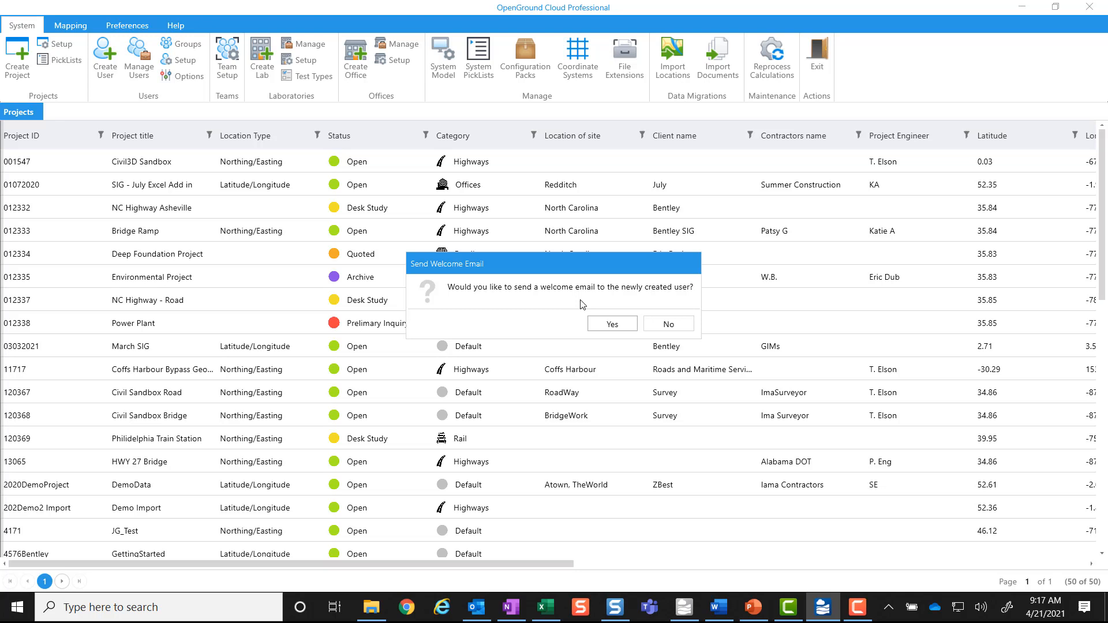
pyautogui.click(665, 323)
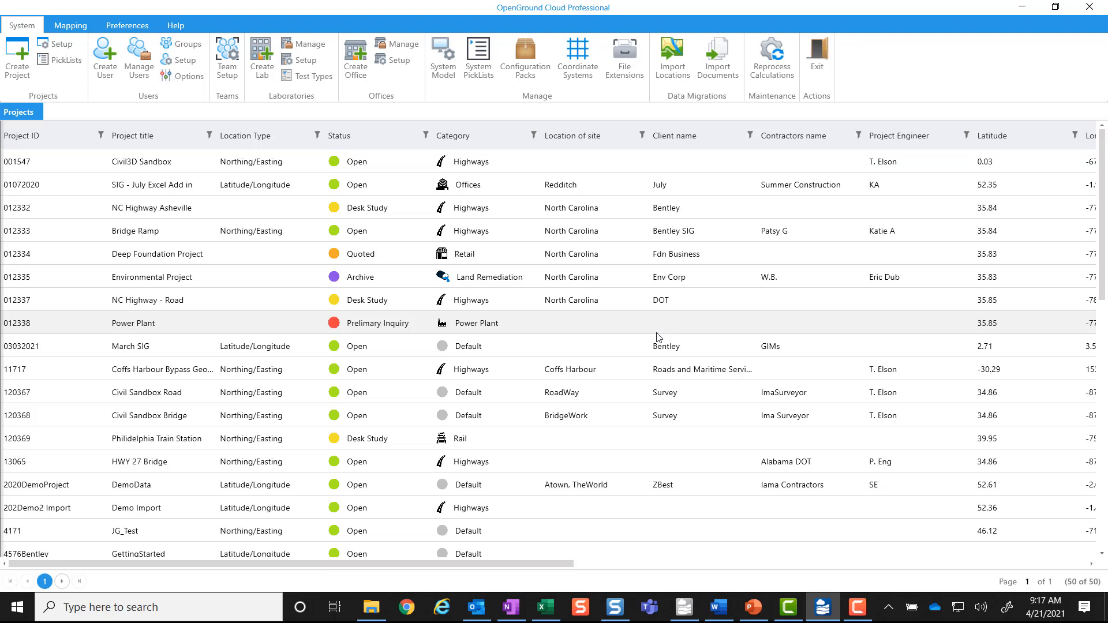
# Step: Open the user management list and review an existing user's editable details and Active options, leaving without saving
pyautogui.click(138, 61)
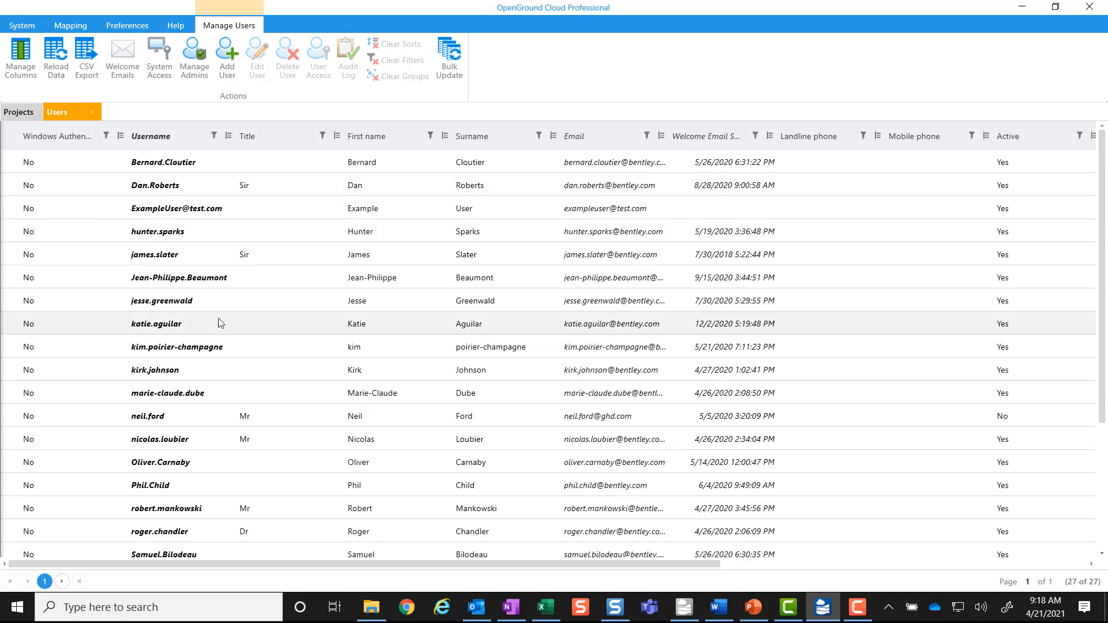
pyautogui.click(214, 303)
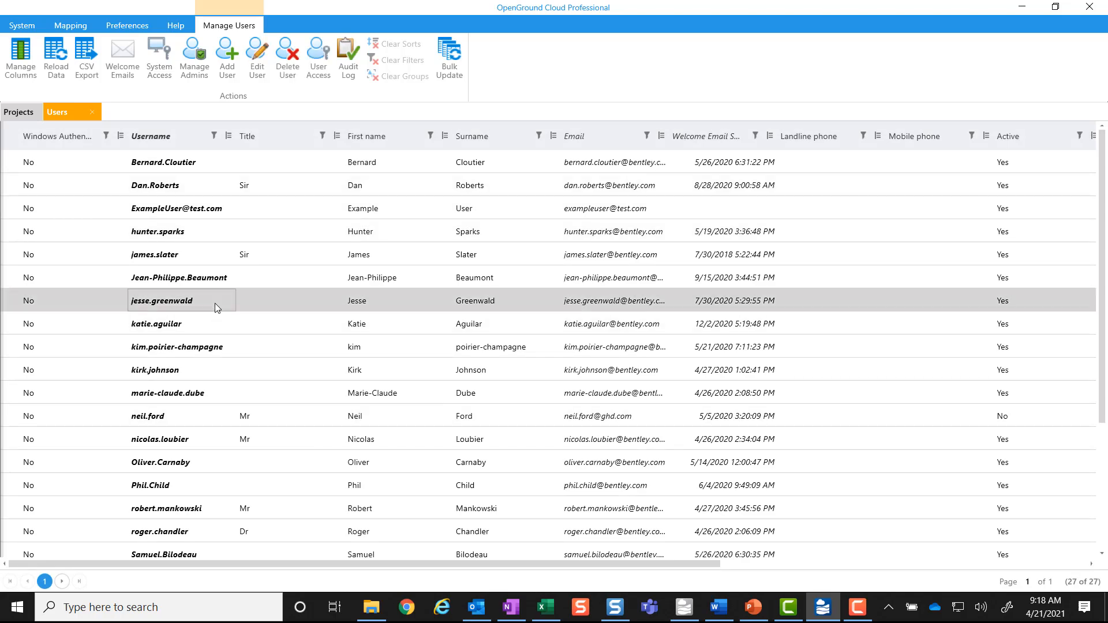
pyautogui.click(257, 61)
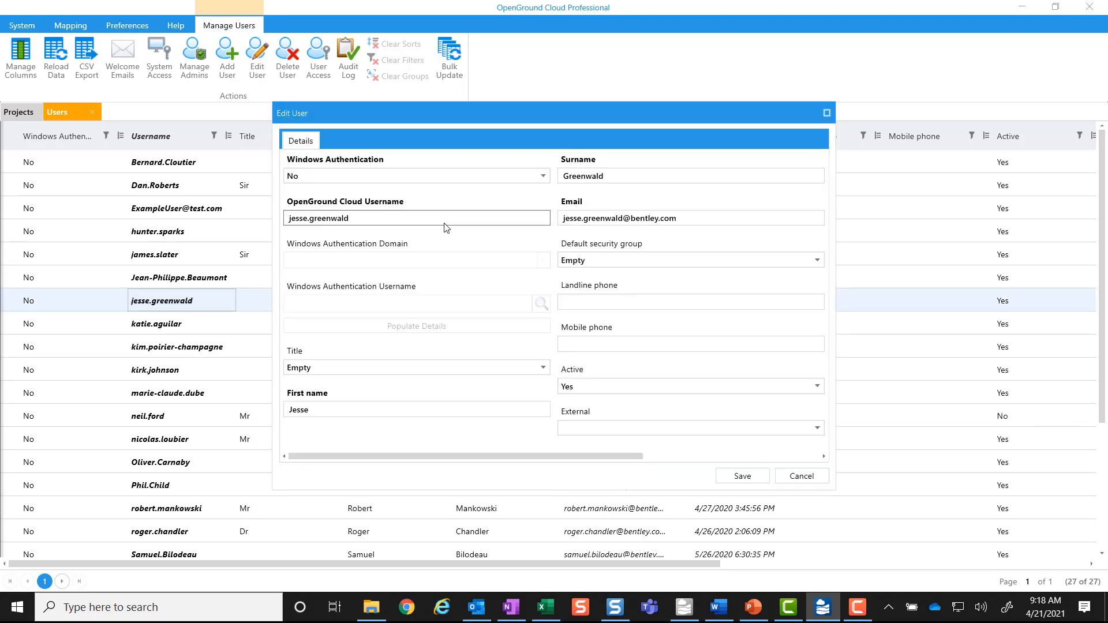
pyautogui.click(589, 344)
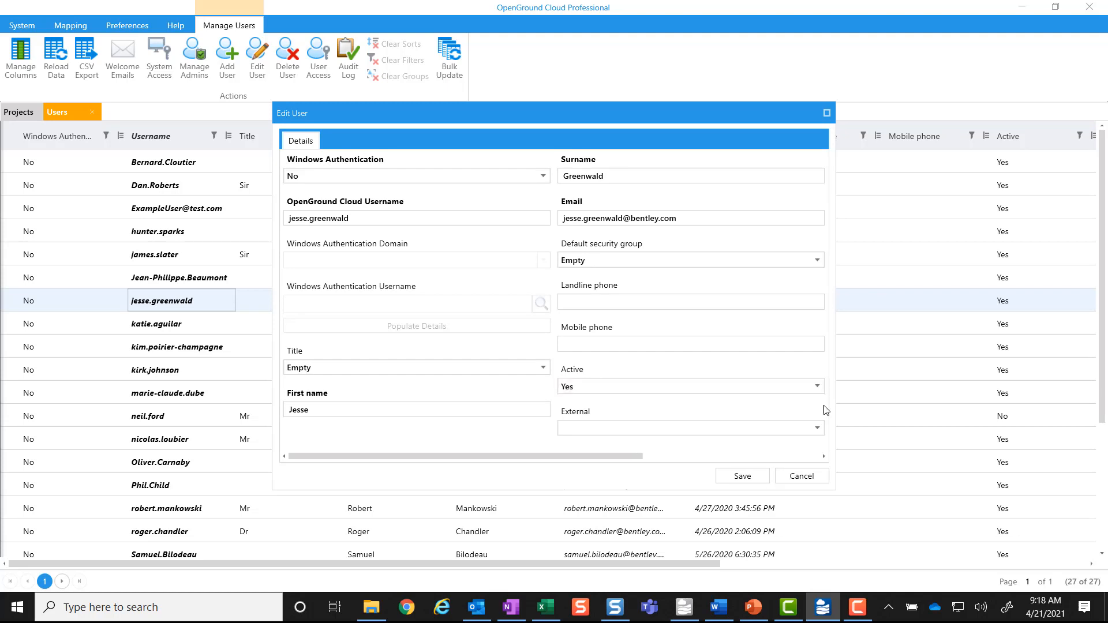
pyautogui.click(814, 386)
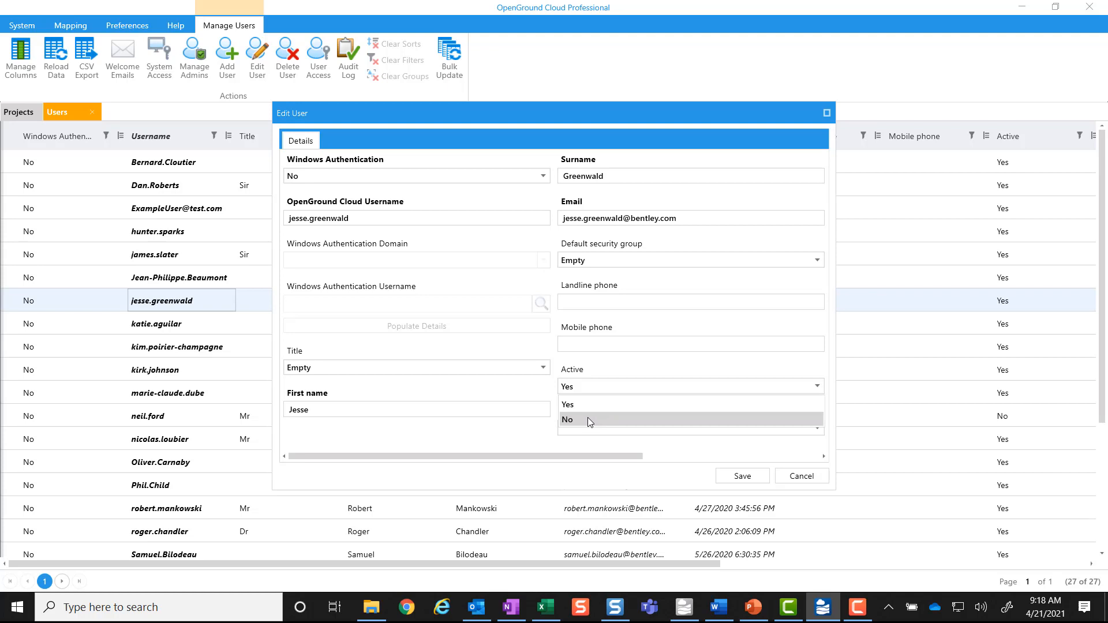
pyautogui.click(641, 368)
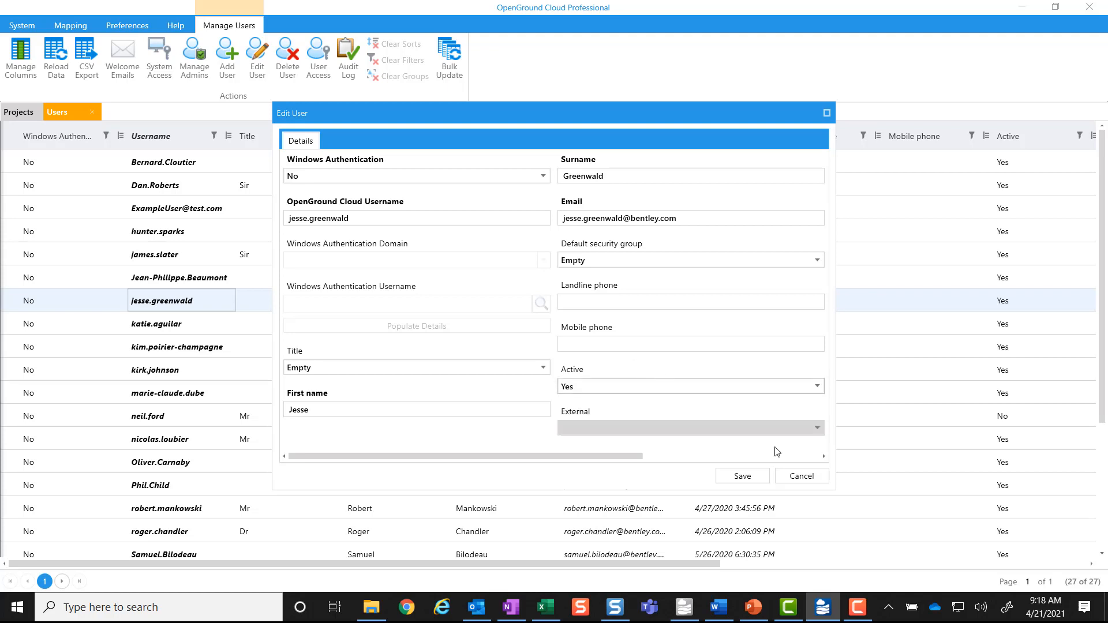
pyautogui.click(792, 478)
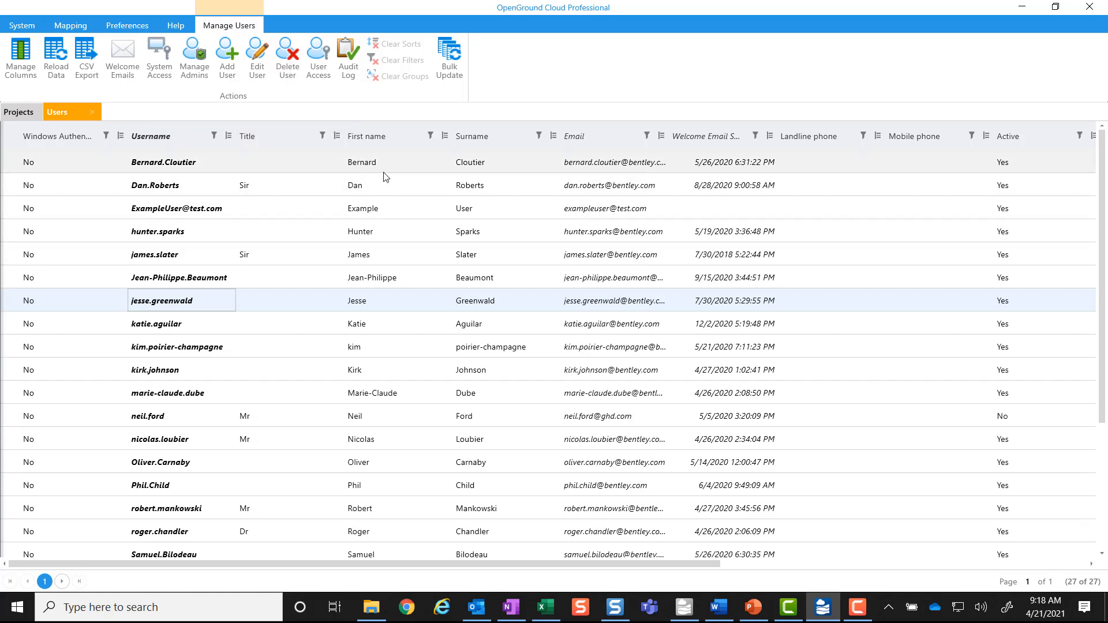
# Step: Sort the user list by first name and view that column's filter options without applying a filter
pyautogui.click(373, 142)
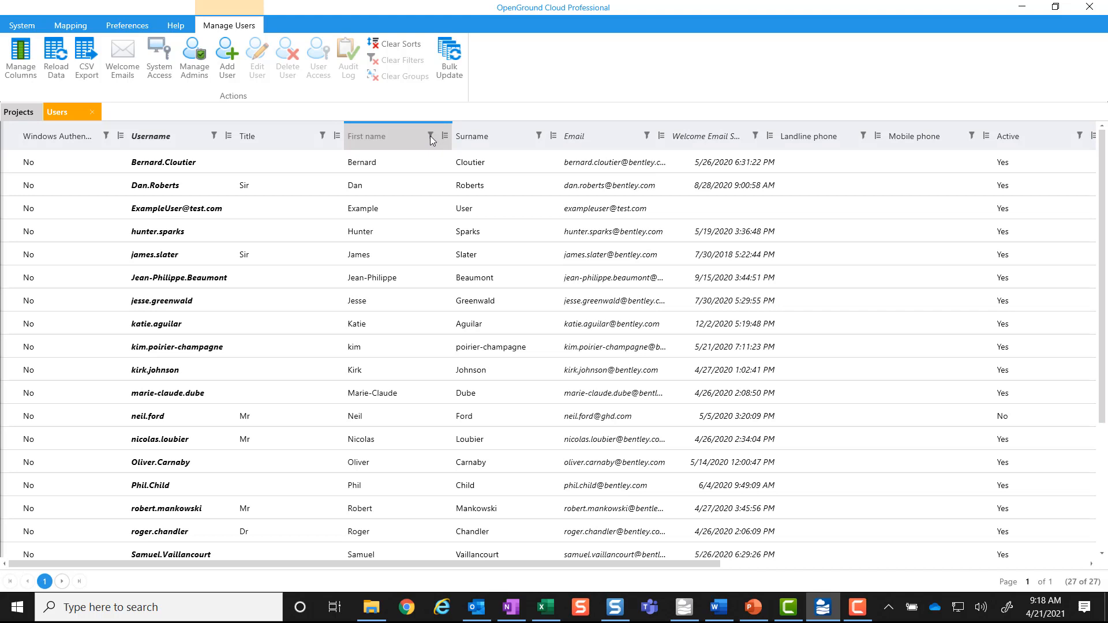
pyautogui.click(430, 137)
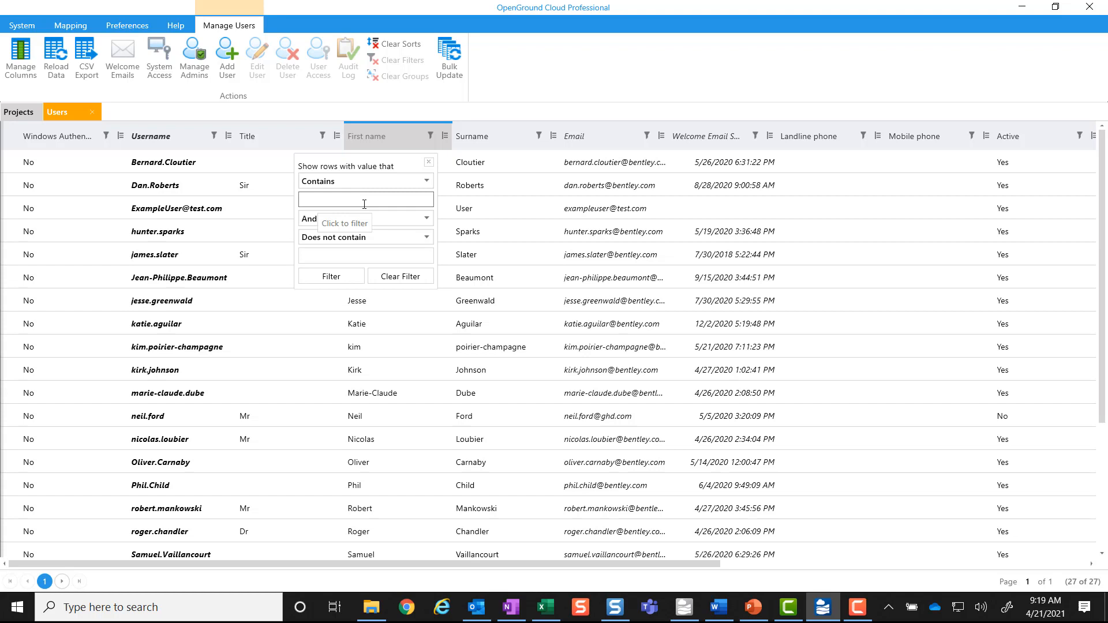
pyautogui.click(429, 162)
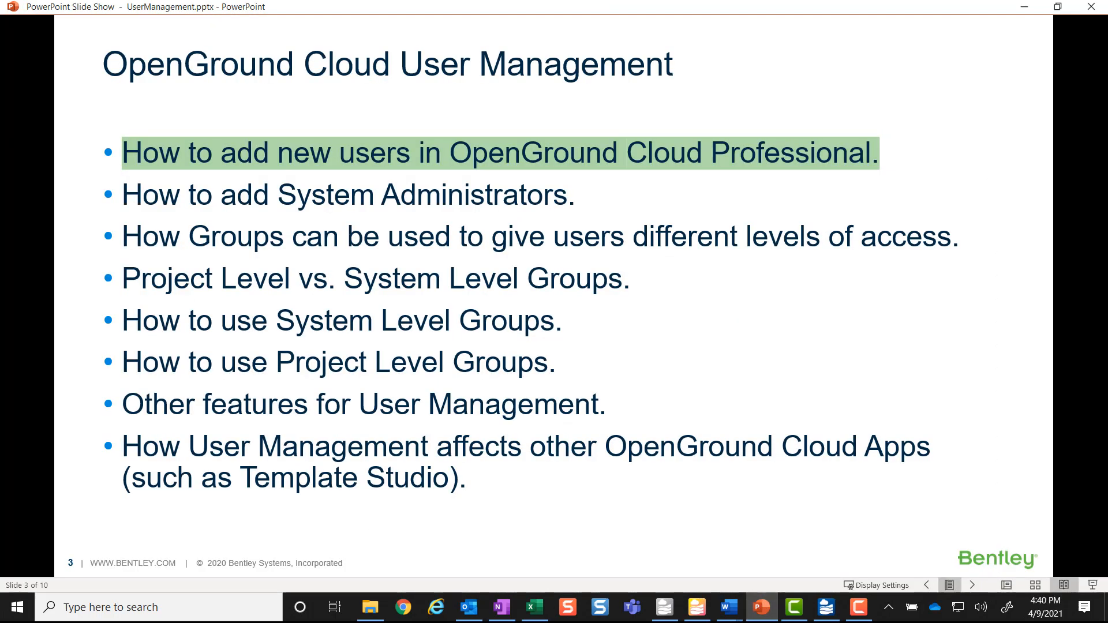
# Step: Advance the PowerPoint slide show to the System Administrators topic and return to OpenGround Cloud Professional
pyautogui.click(973, 585)
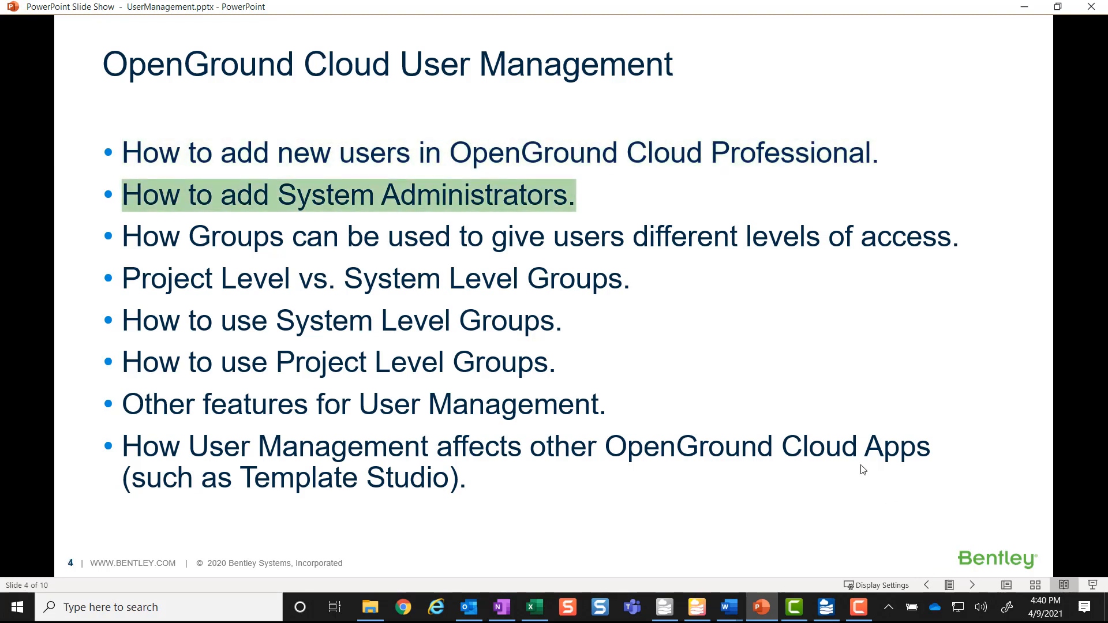
pyautogui.click(762, 609)
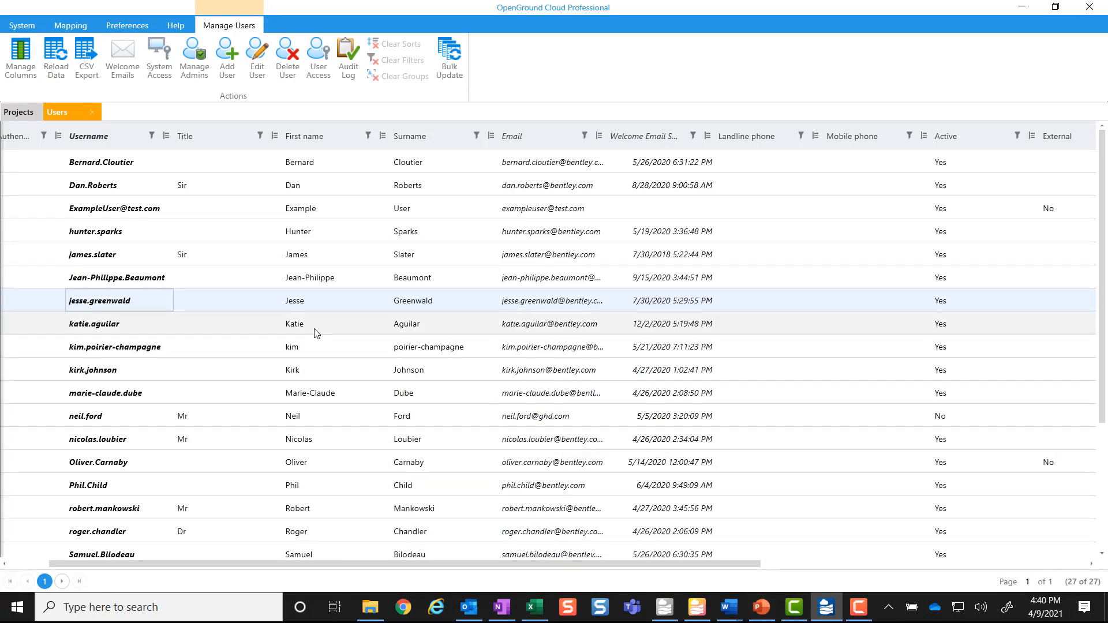
# Step: Open system administrator management and select the first two available users, closing it without adding them
pyautogui.moveTo(309, 572); pyautogui.dragTo(268, 572)
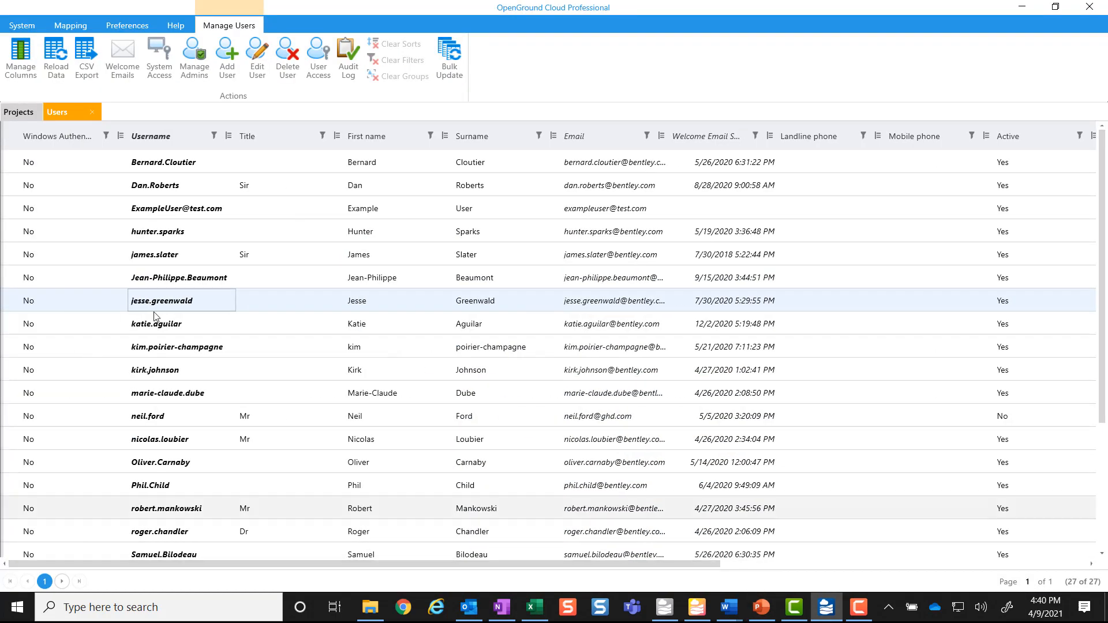
pyautogui.click(196, 72)
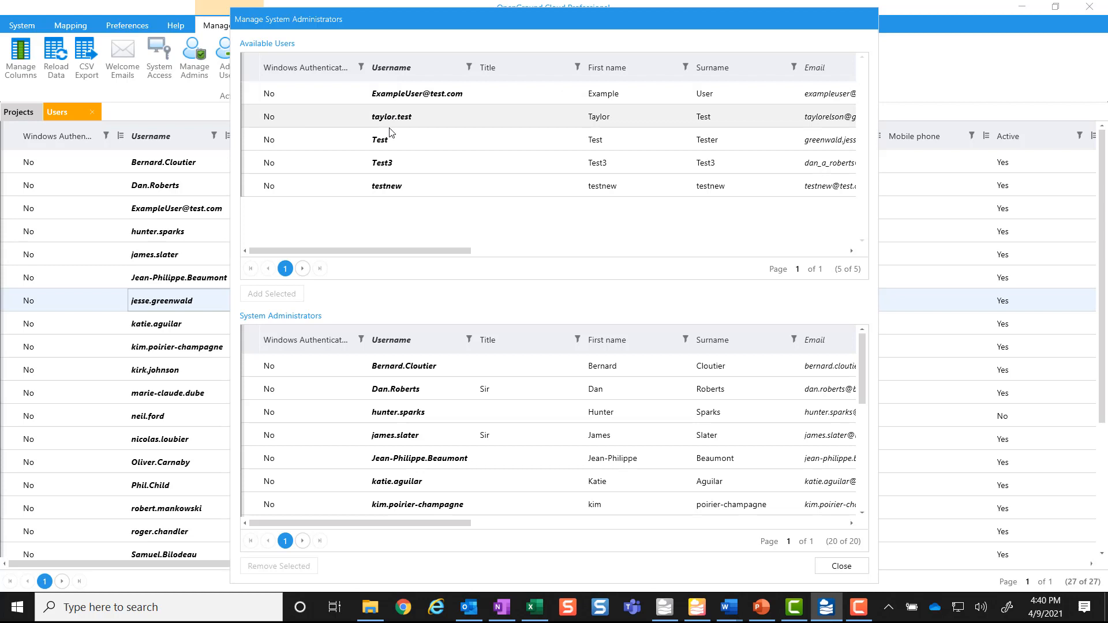
pyautogui.click(396, 97)
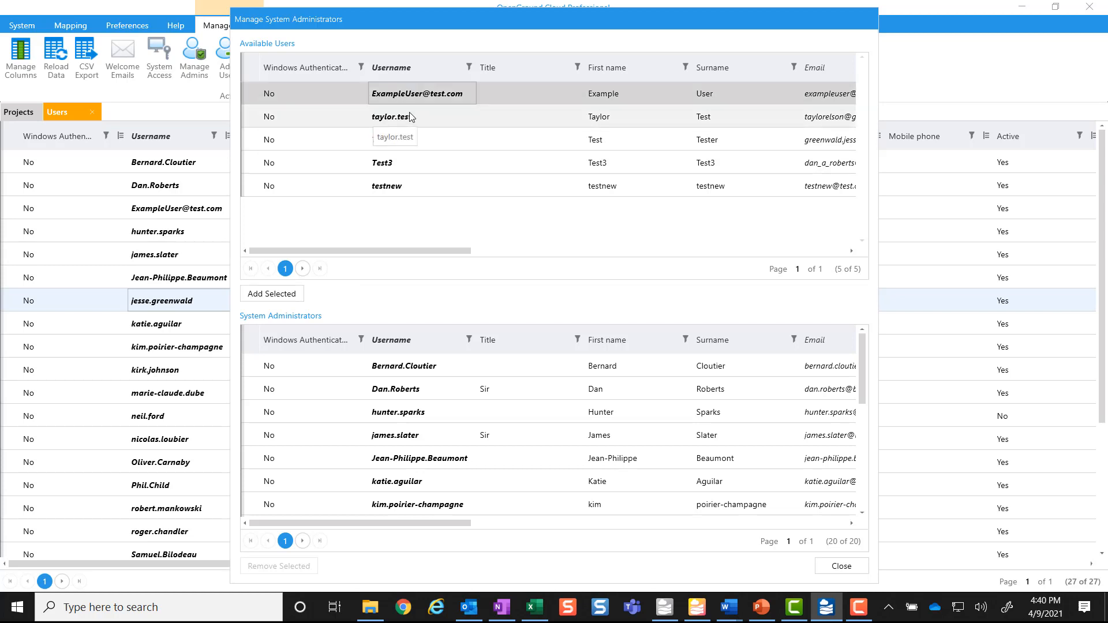
pyautogui.keyDown('ctrl'); pyautogui.click(411, 118); pyautogui.keyUp('ctrl')
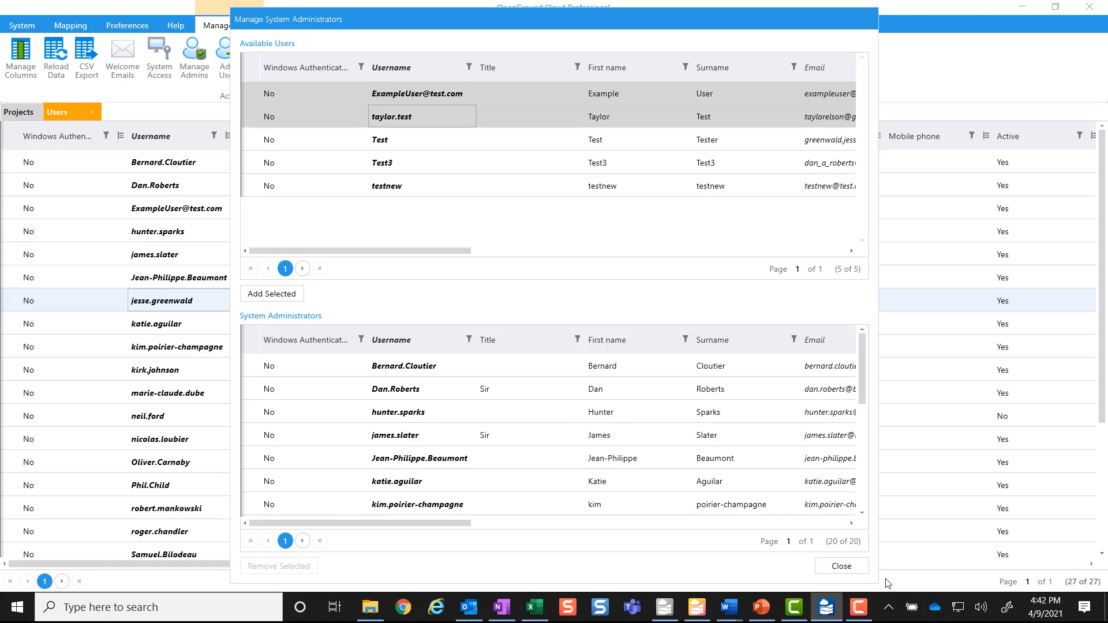
pyautogui.click(853, 566)
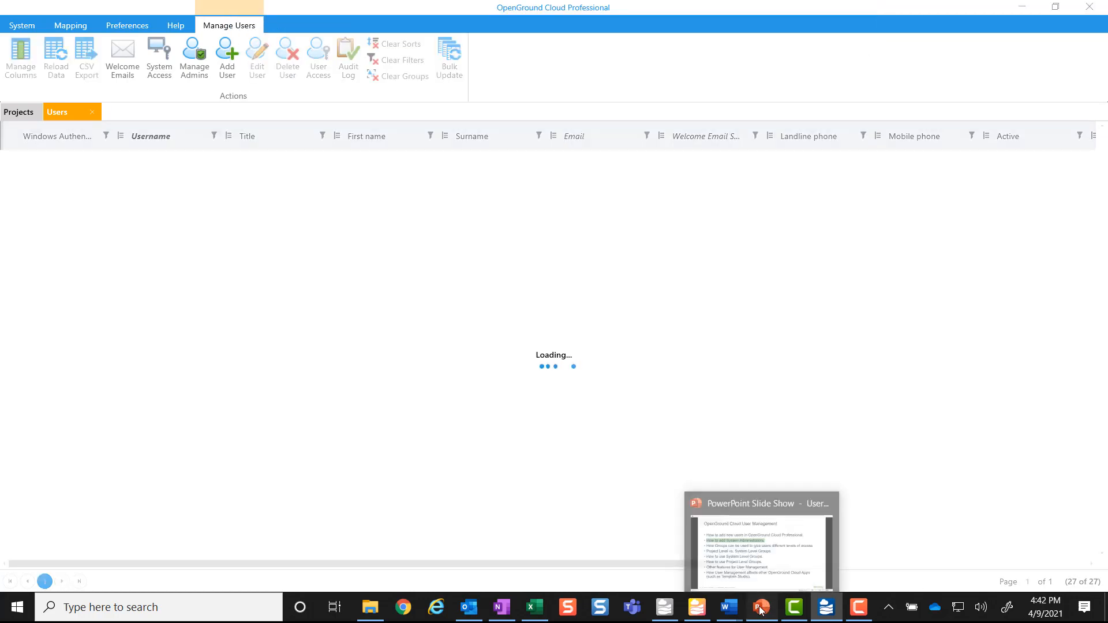
# Step: Switch to the PowerPoint slide show, advance to the Groups access levels topic, and return to OpenGround Cloud Professional
pyautogui.click(762, 607)
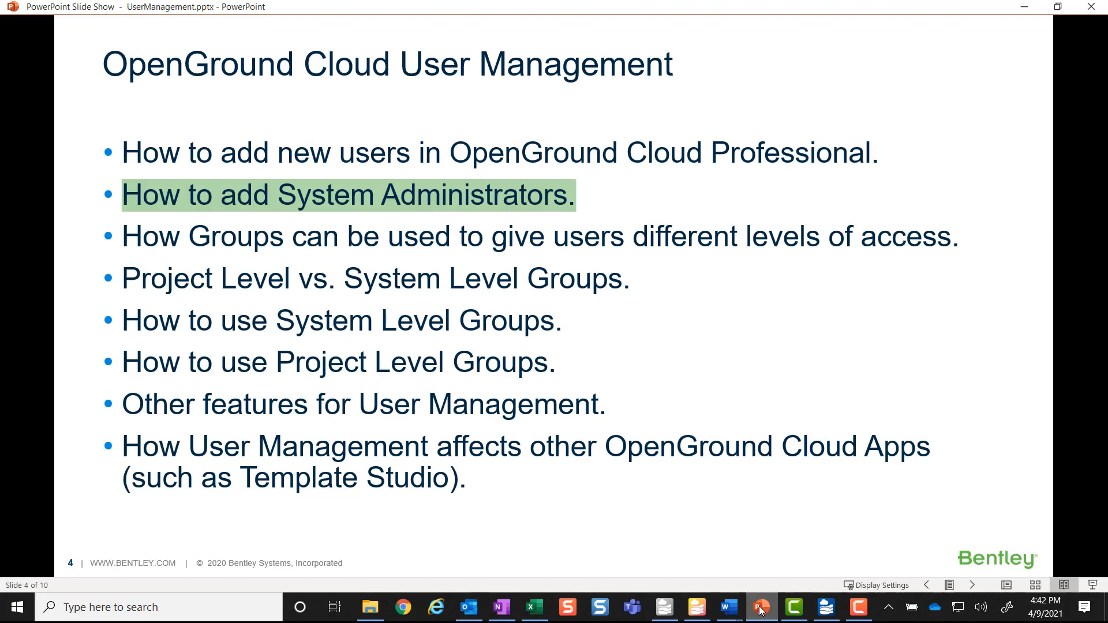
pyautogui.click(973, 585)
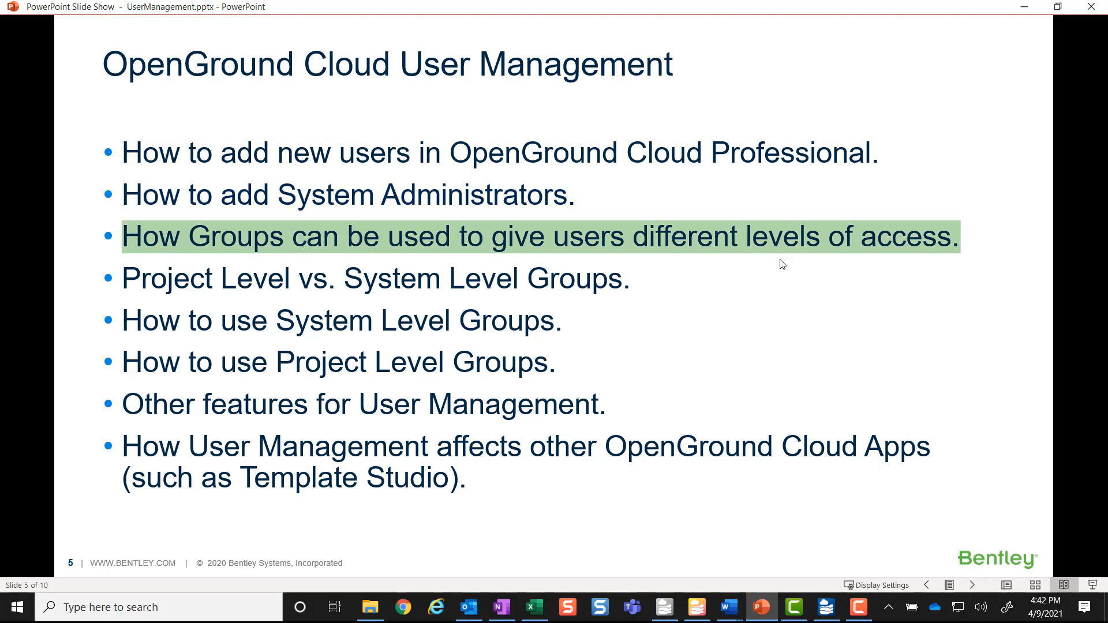
pyautogui.click(760, 614)
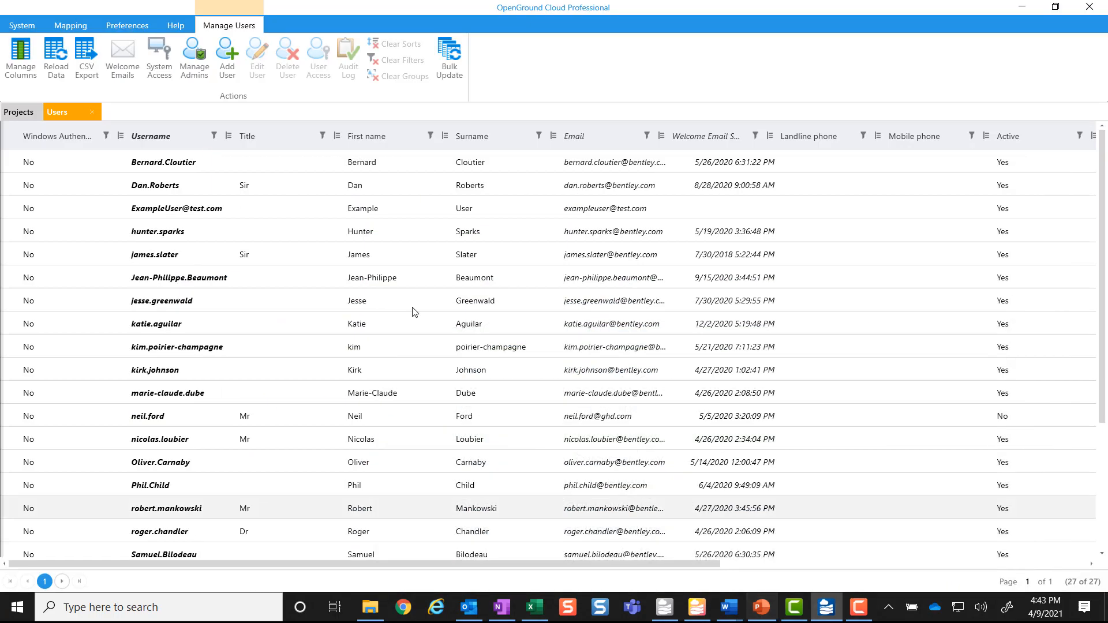
# Step: Close the user list and open the system's security groups
pyautogui.click(92, 112)
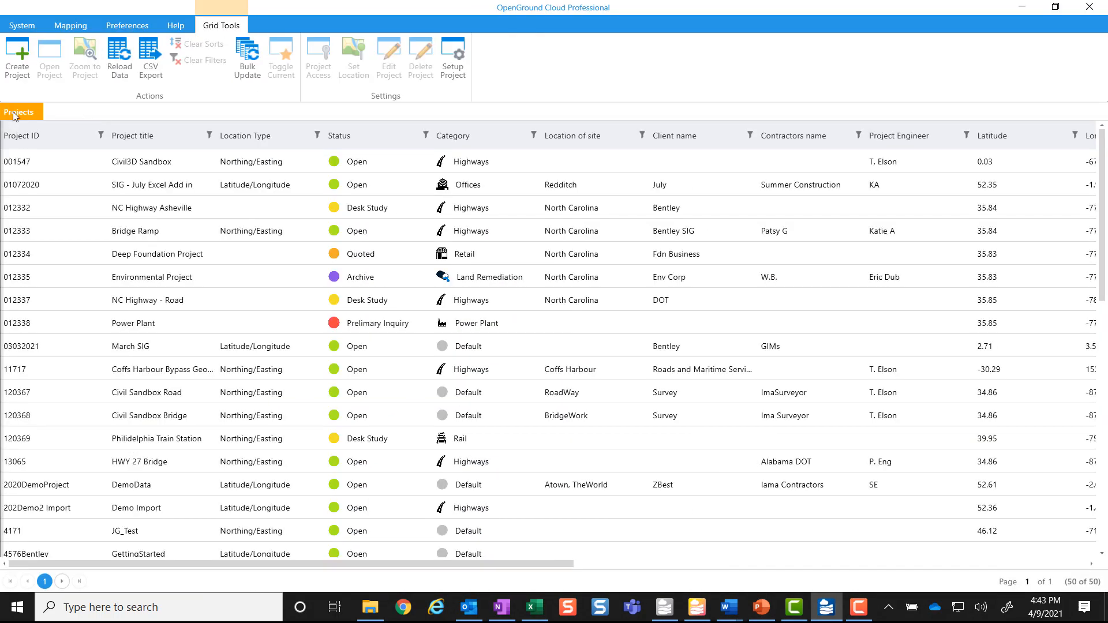
pyautogui.click(15, 28)
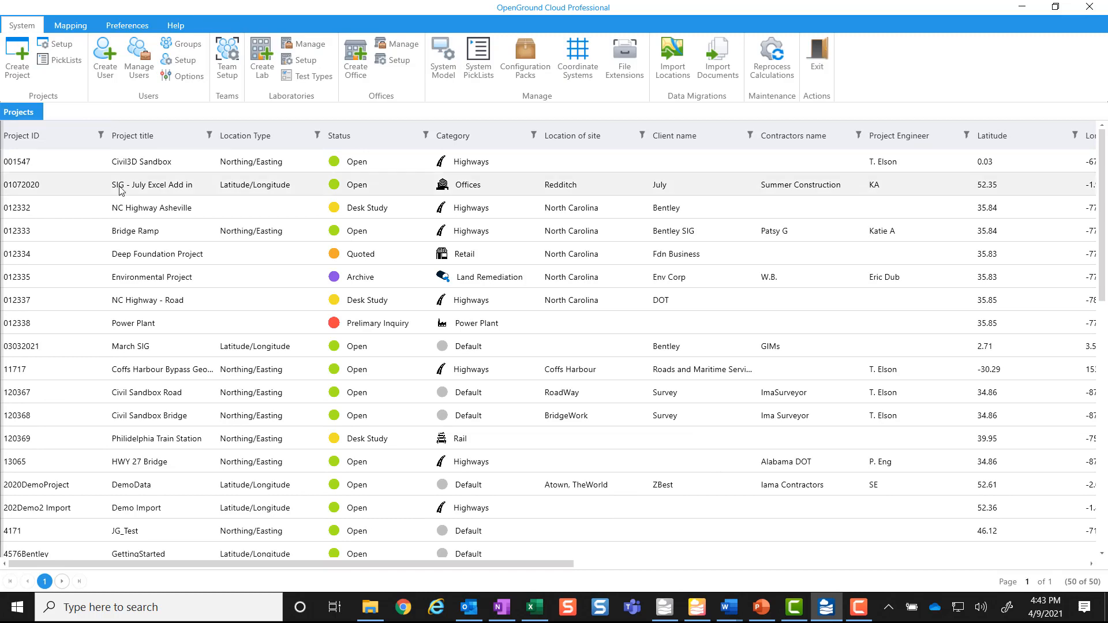
pyautogui.click(182, 45)
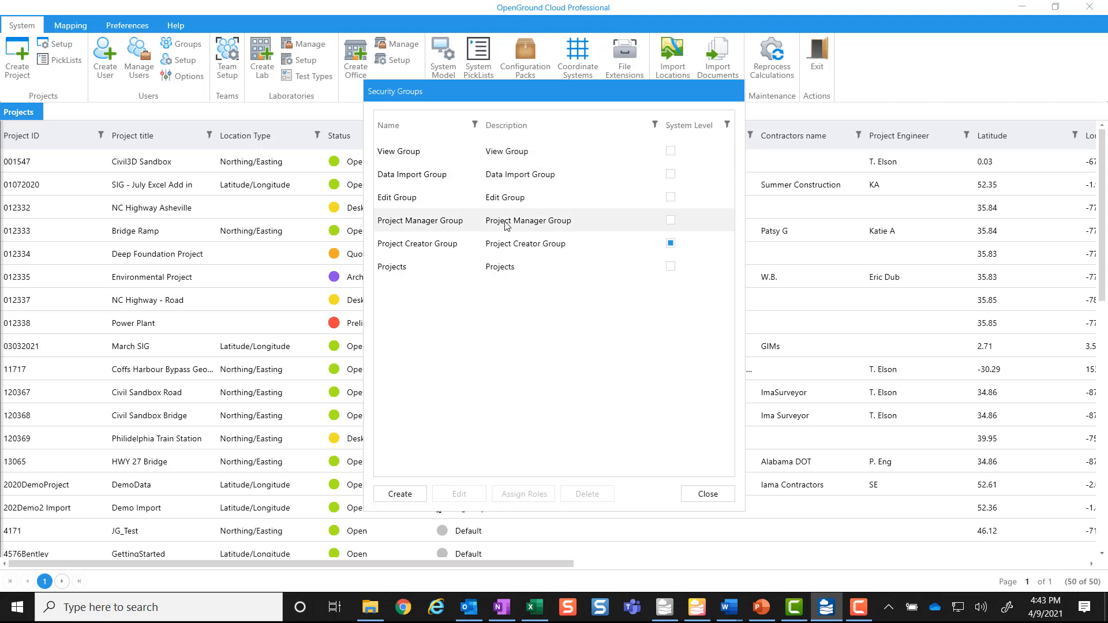
# Step: Review the available and allocated roles of the View Group, leaving without changes
pyautogui.click(507, 156)
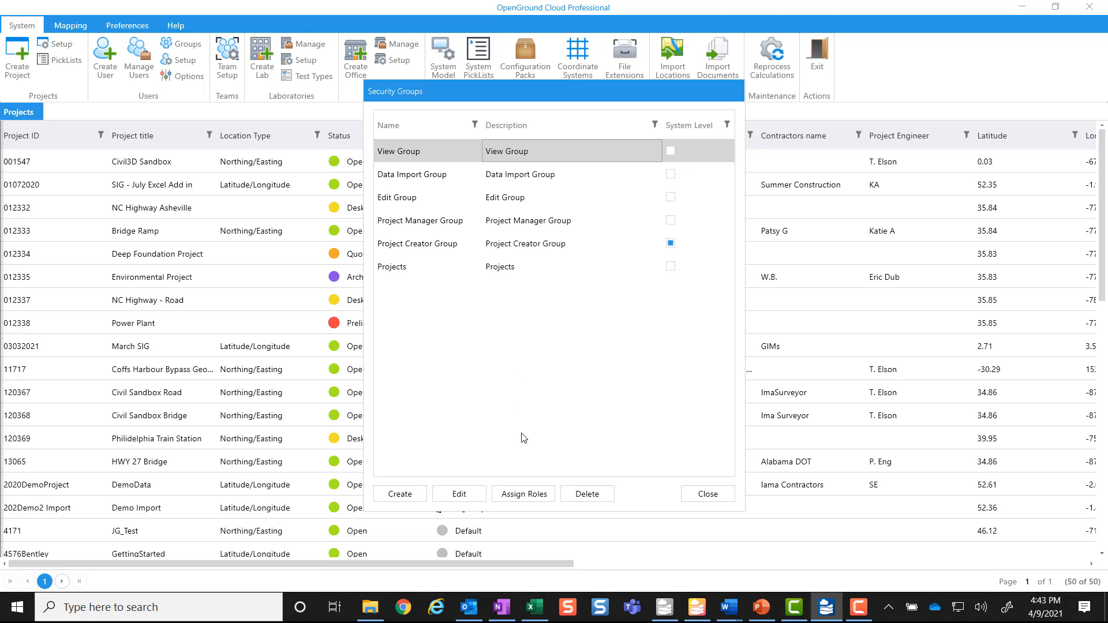
pyautogui.click(521, 495)
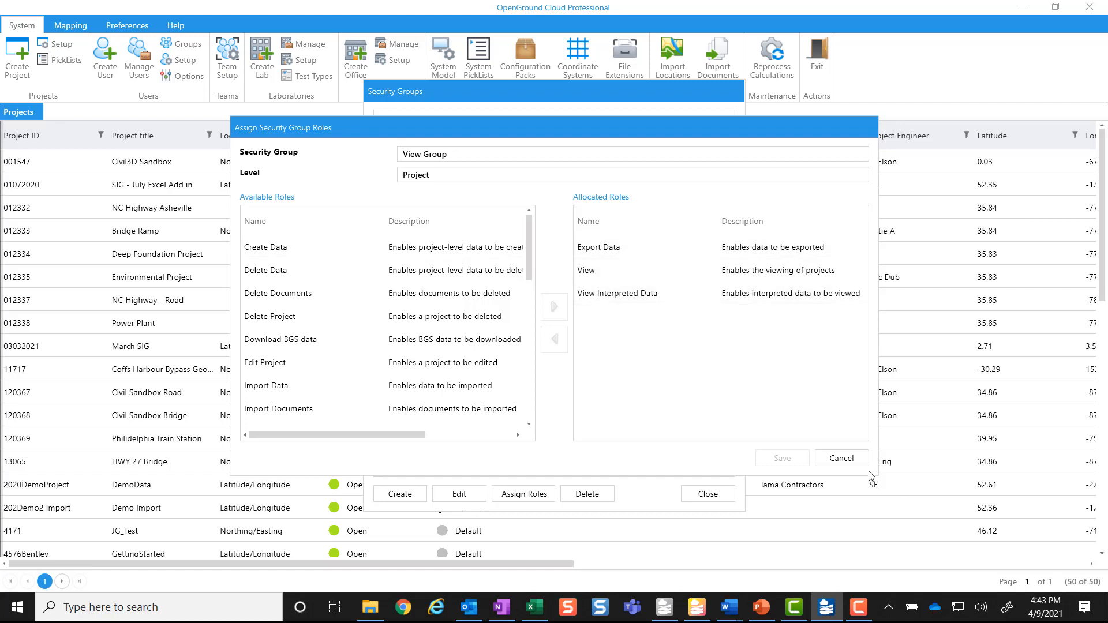
pyautogui.click(856, 459)
# Step: Review the roles allocated to the Project Manager Group, leaving without changes
pyautogui.click(549, 226)
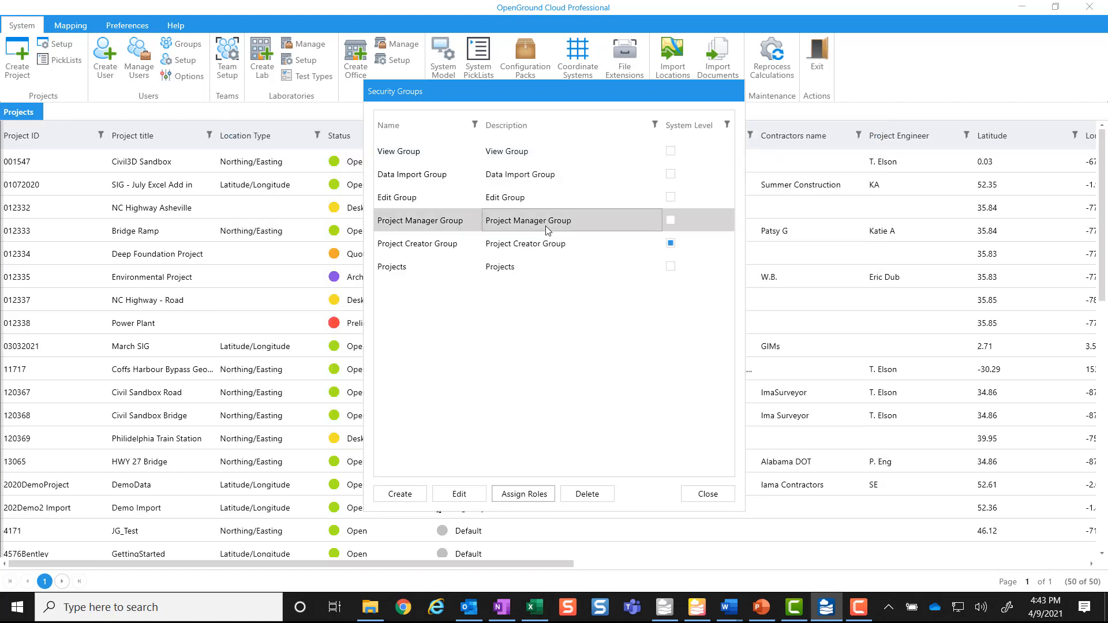
pyautogui.click(522, 494)
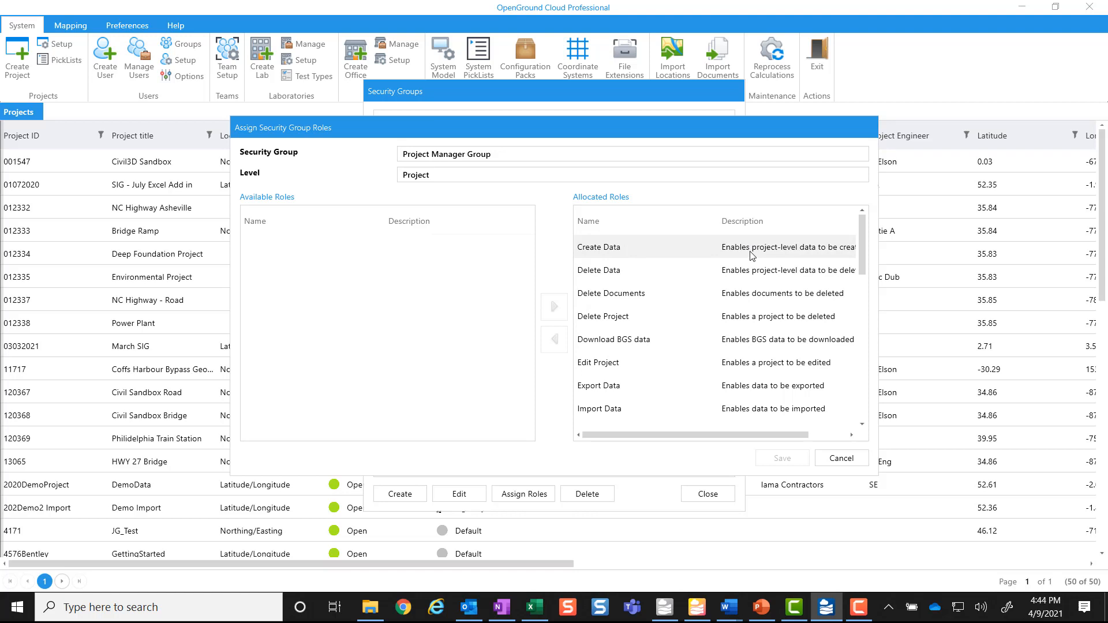
pyautogui.click(842, 457)
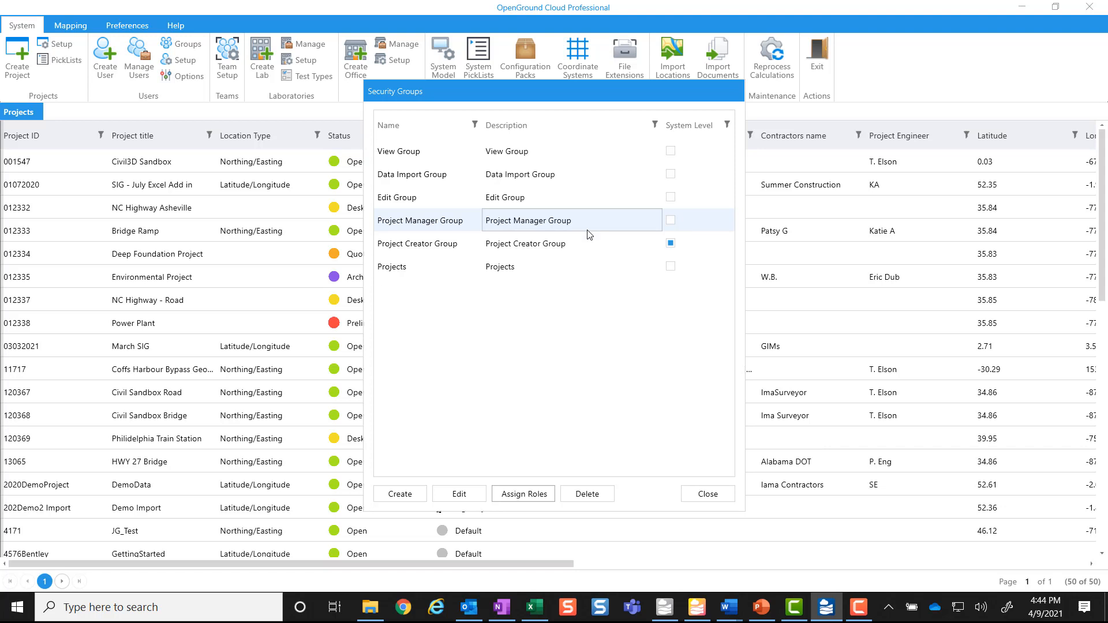
# Step: Try removing the Delete Data role from the Project Manager Group and allocating it again, discarding the changes on exit
pyautogui.click(523, 494)
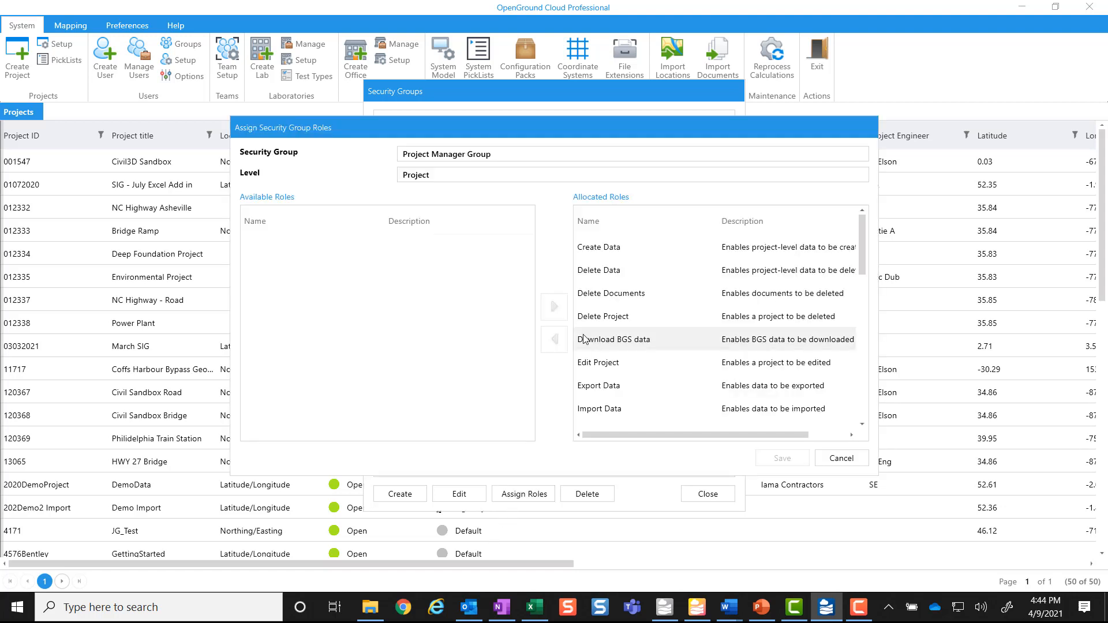
pyautogui.click(586, 279)
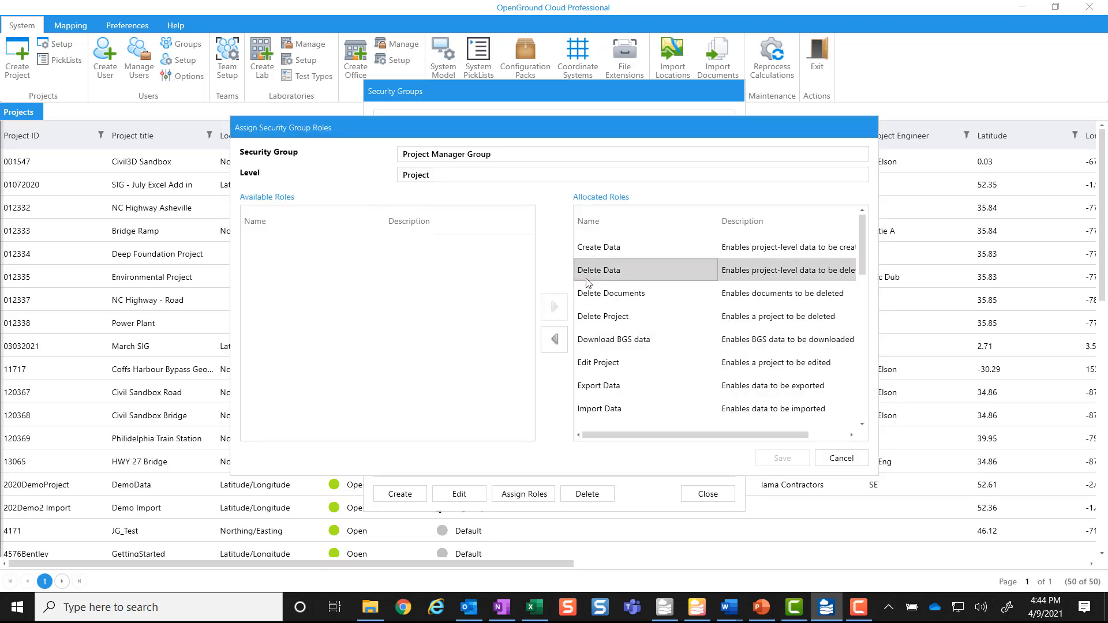
pyautogui.click(554, 339)
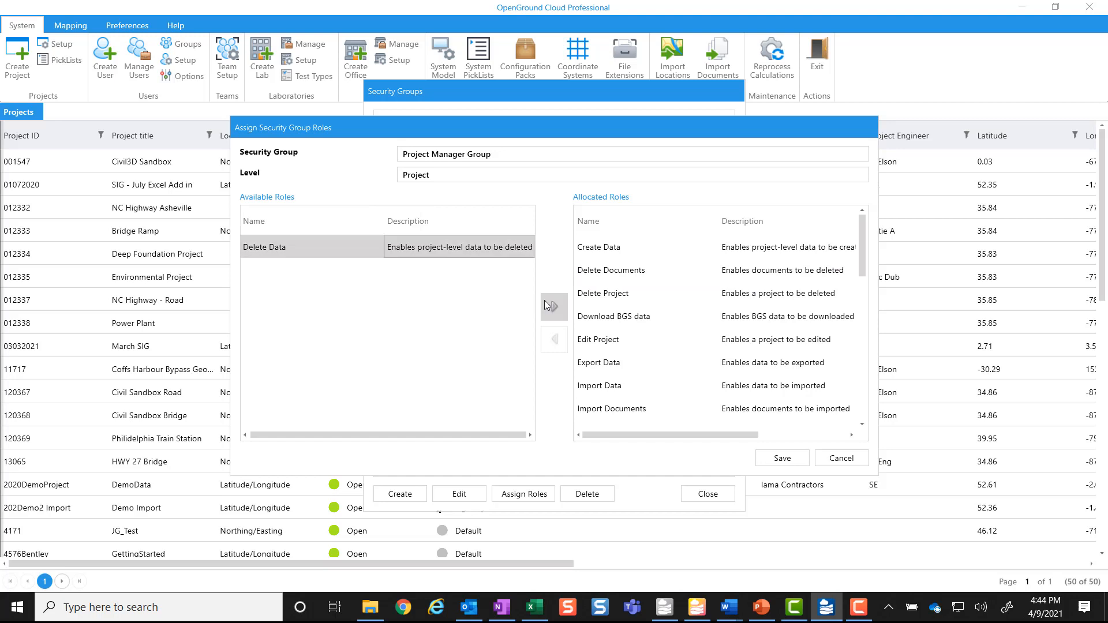
pyautogui.click(548, 305)
pyautogui.click(841, 459)
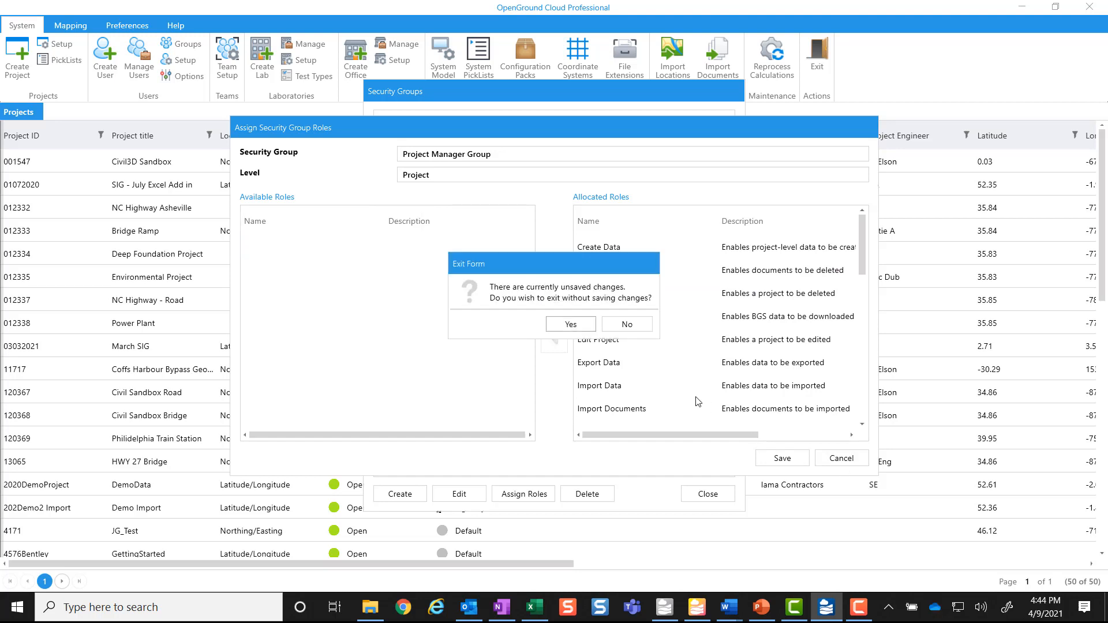
pyautogui.click(570, 324)
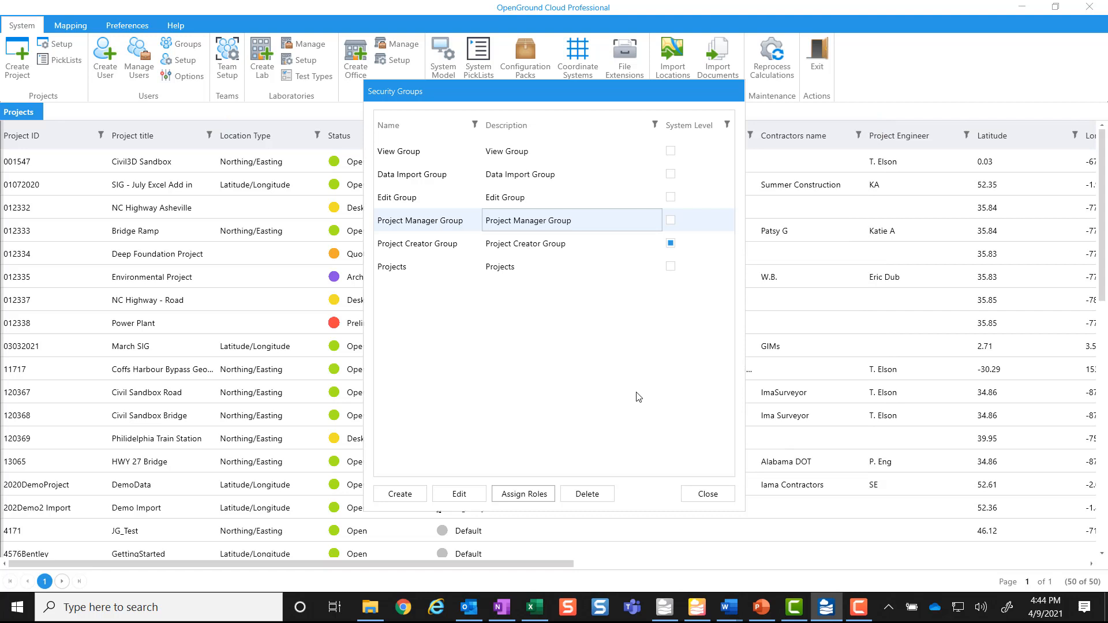
# Step: View the blank form for a new security group without saving, and check the Project Level vs. System Level Groups slide in PowerPoint
pyautogui.click(400, 494)
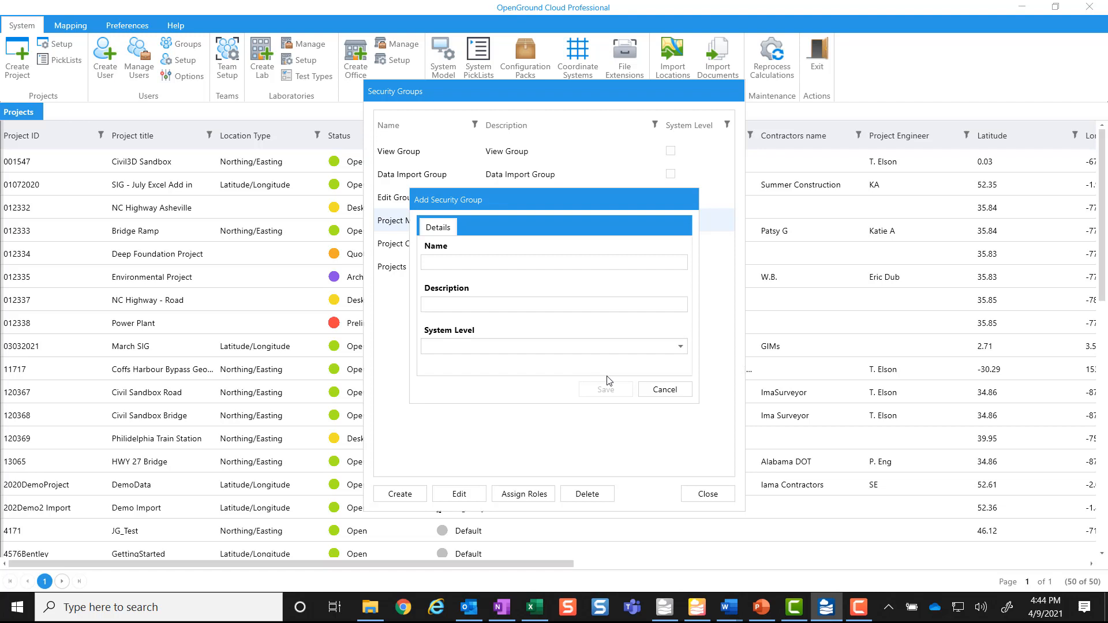
pyautogui.click(656, 390)
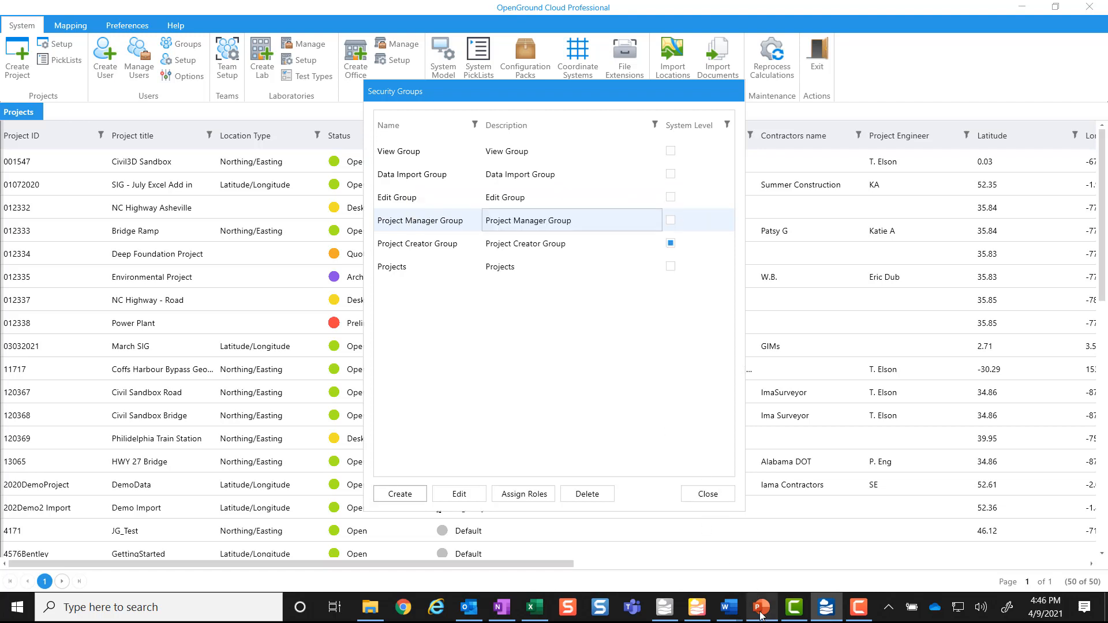
pyautogui.click(761, 614)
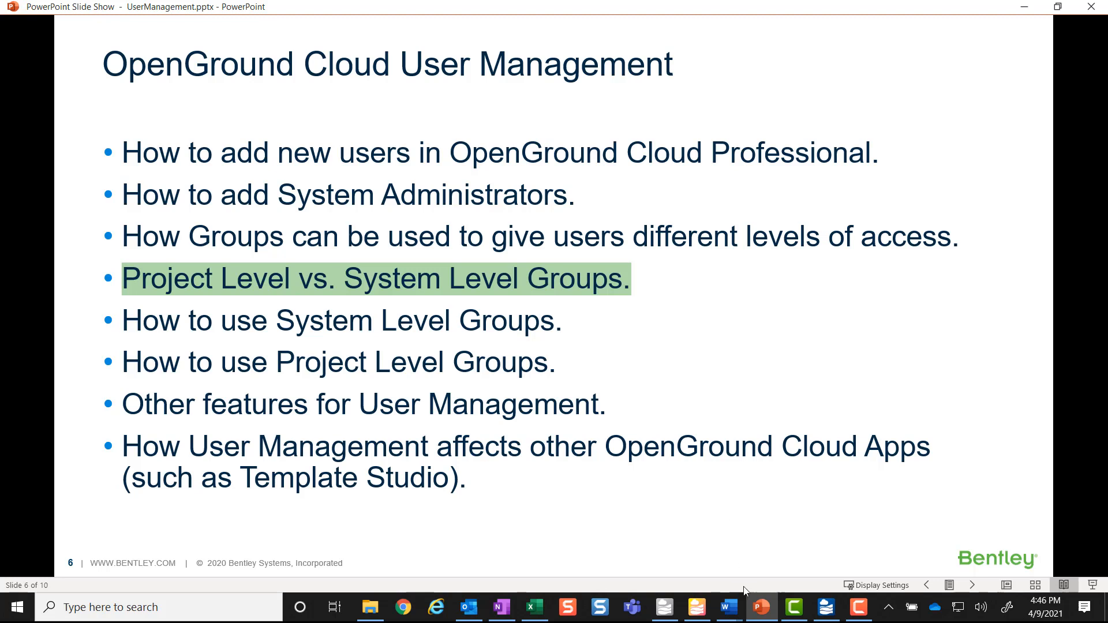
pyautogui.click(820, 611)
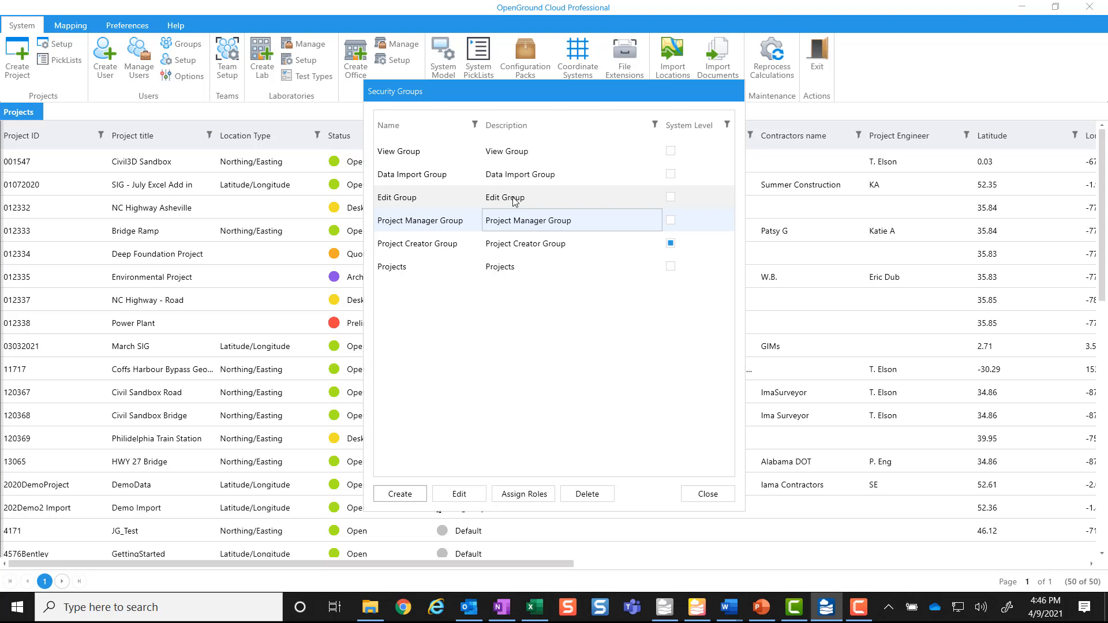
# Step: Examine the full list of project-level roles allocated to the Project Manager Group, leaving without changes
pyautogui.click(583, 219)
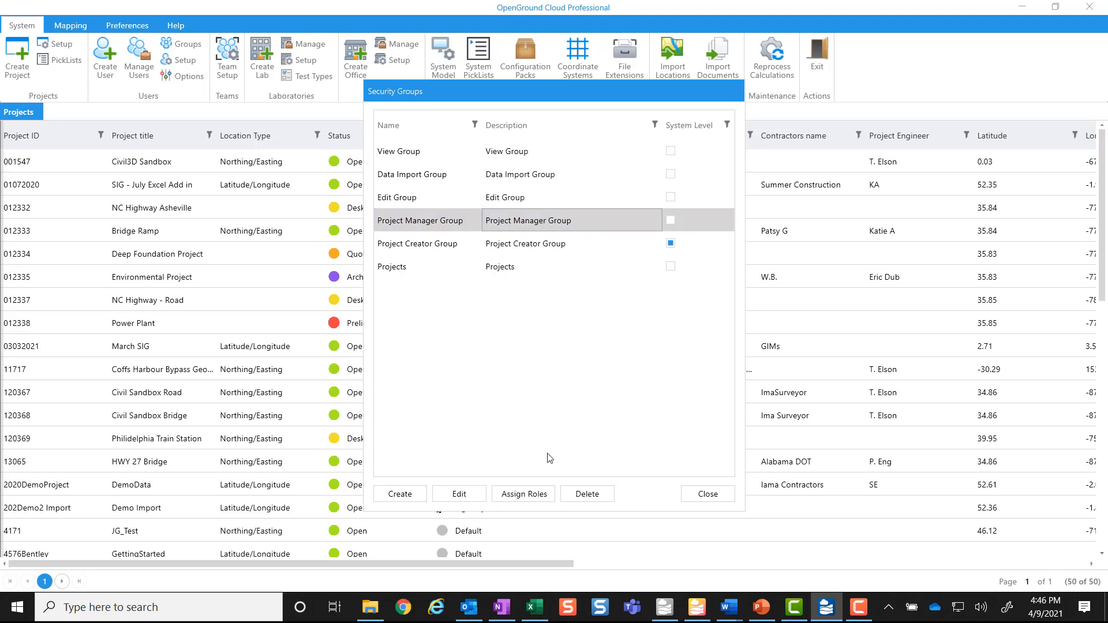
pyautogui.click(535, 494)
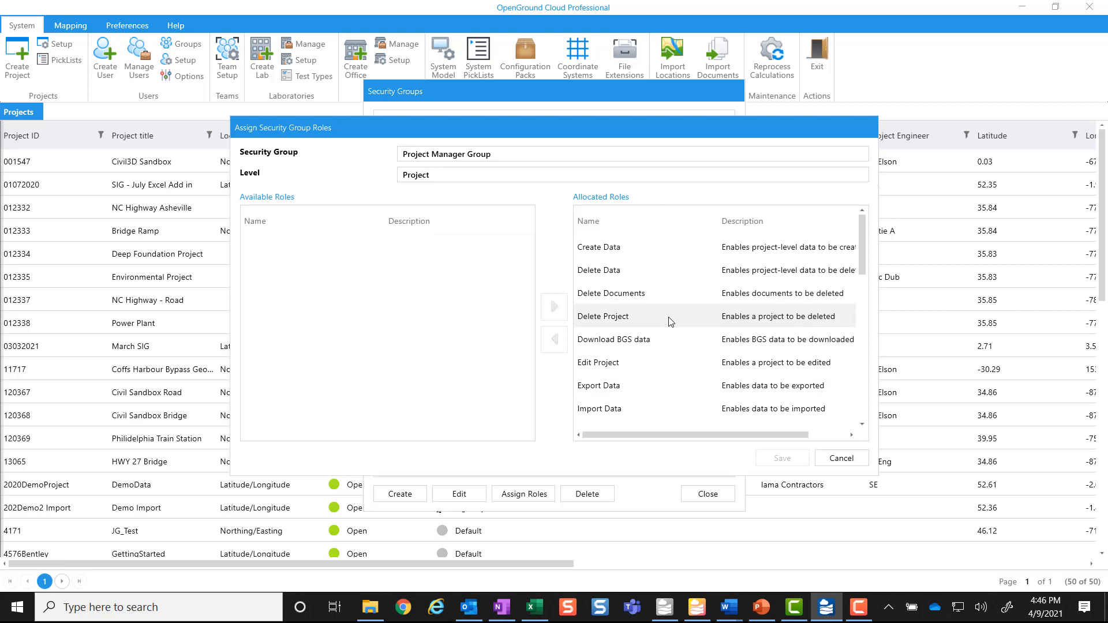
pyautogui.scroll(-3, 670, 322)
pyautogui.scroll(-2, 671, 323)
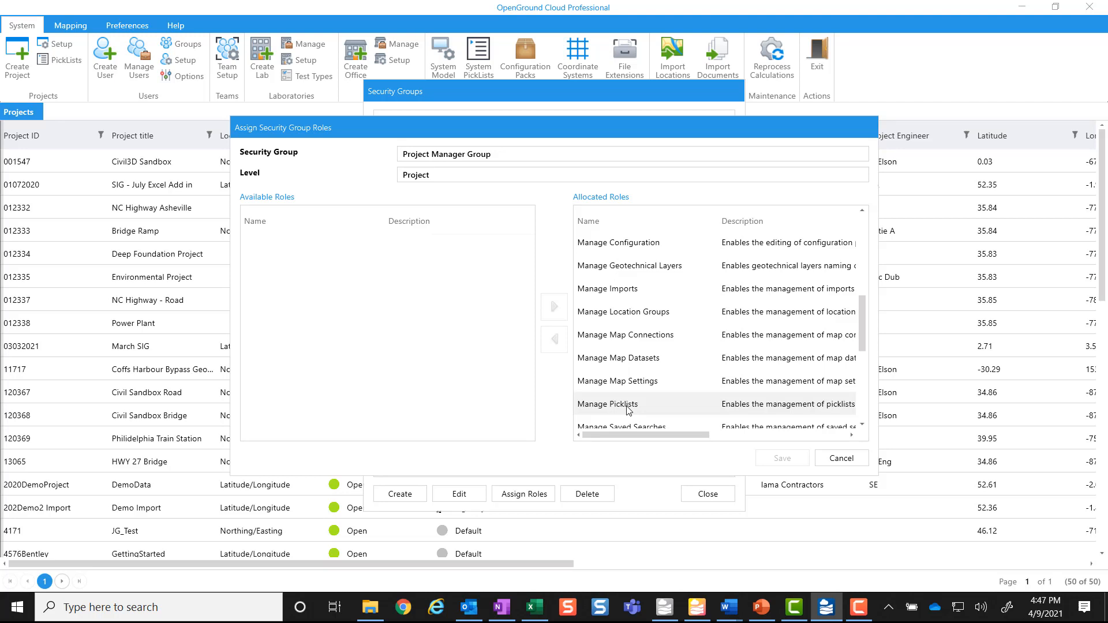
pyautogui.click(851, 459)
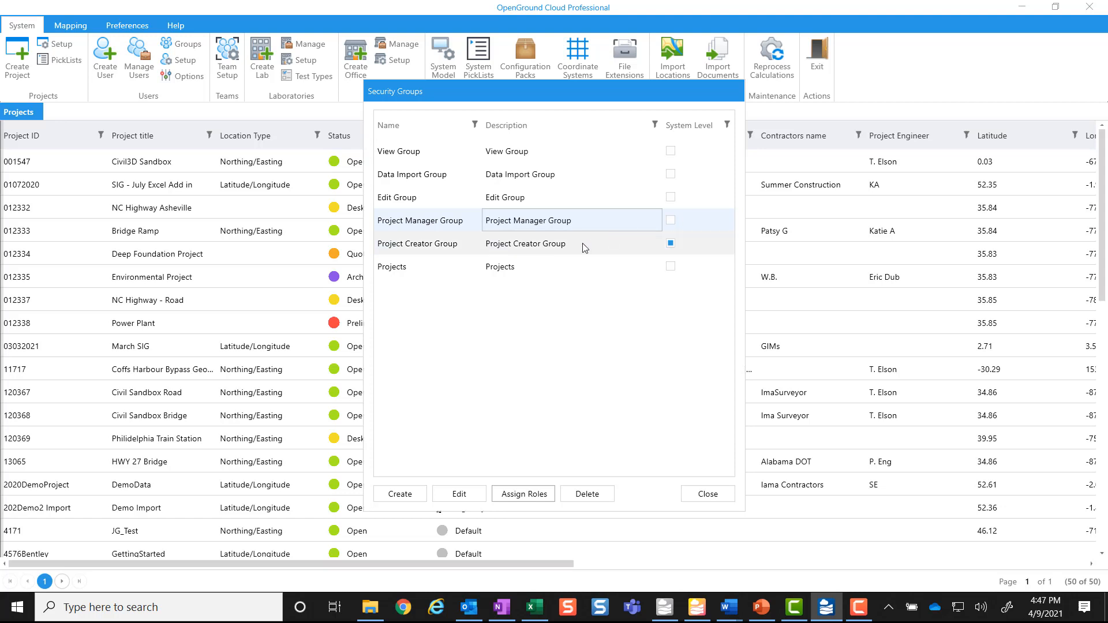
pyautogui.click(536, 492)
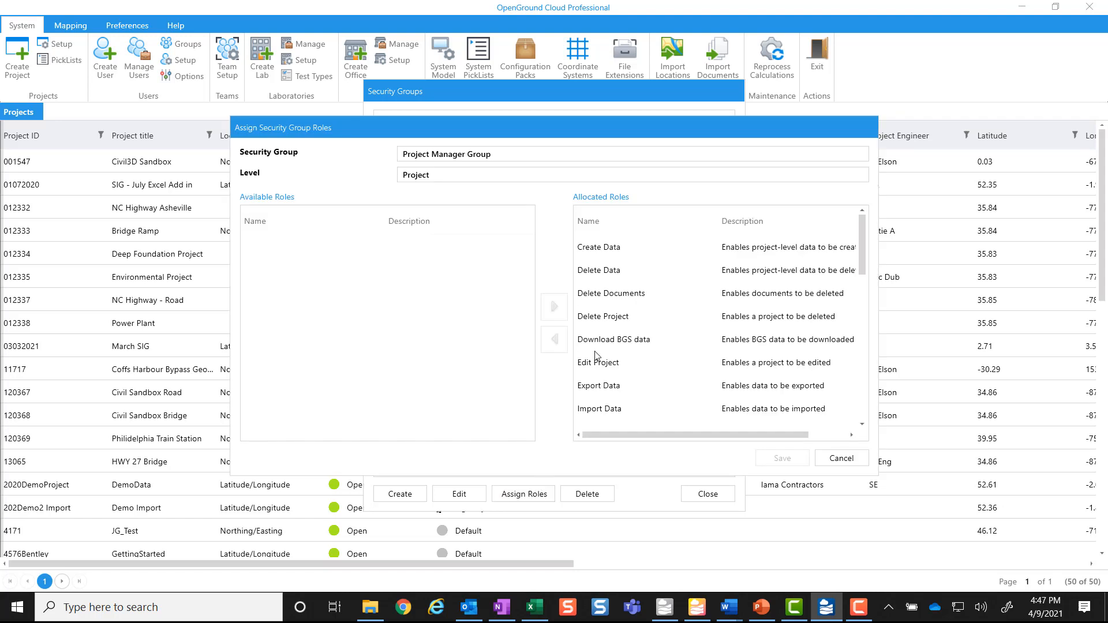
pyautogui.click(842, 458)
# Step: Review the available and allocated roles of the system-level Project Creator Group, leaving without changes
pyautogui.click(570, 244)
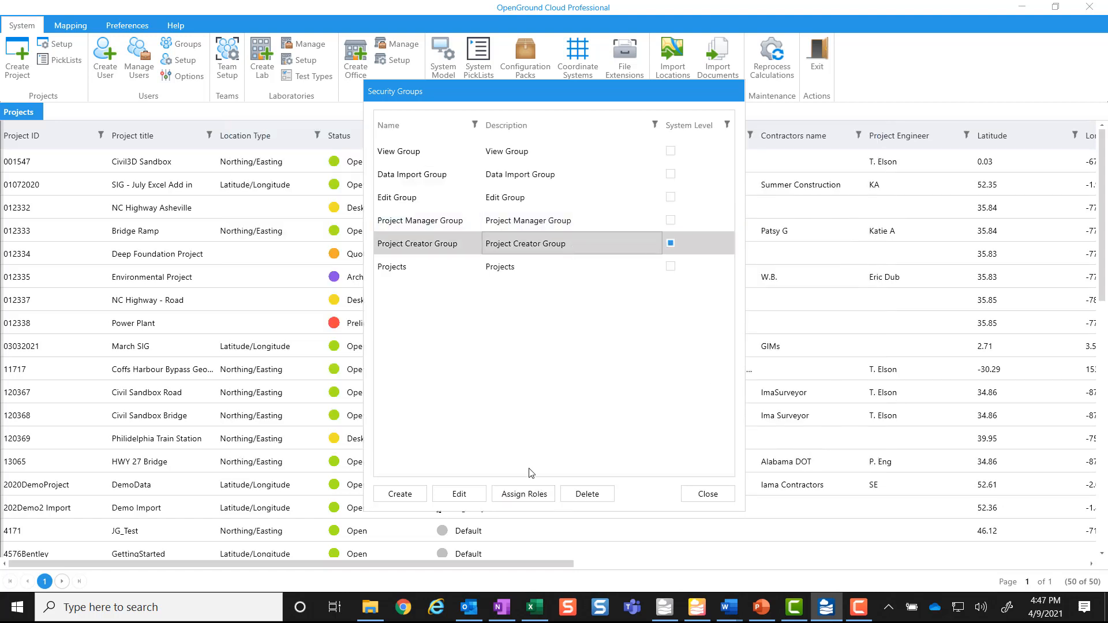
pyautogui.click(531, 494)
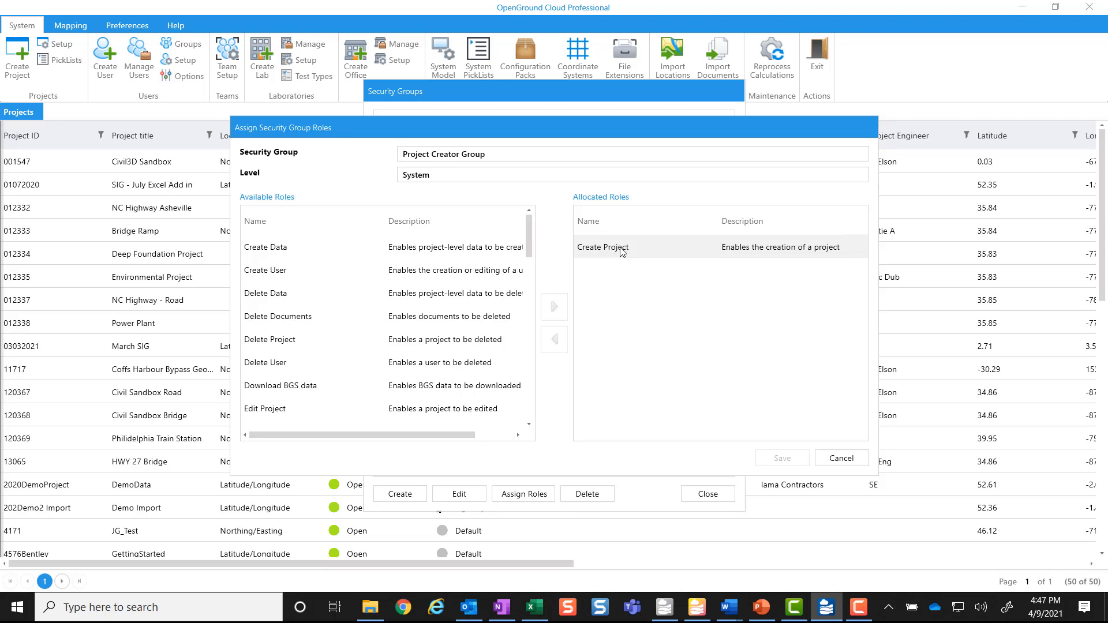
pyautogui.click(841, 458)
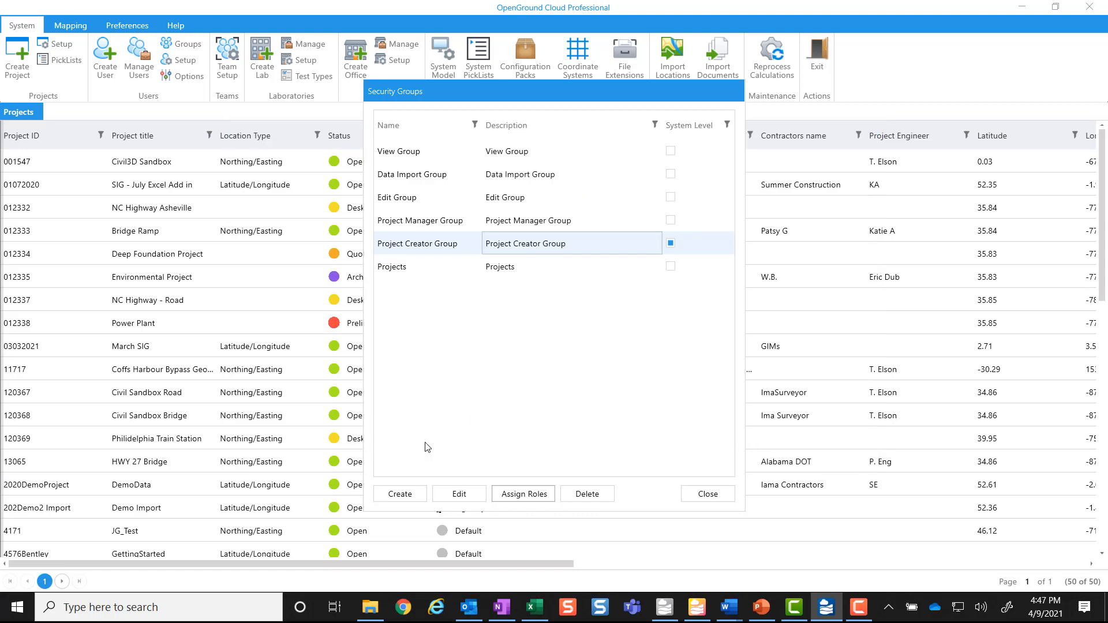
# Step: Check the System Level choices offered for a new security group and cancel its creation
pyautogui.click(399, 495)
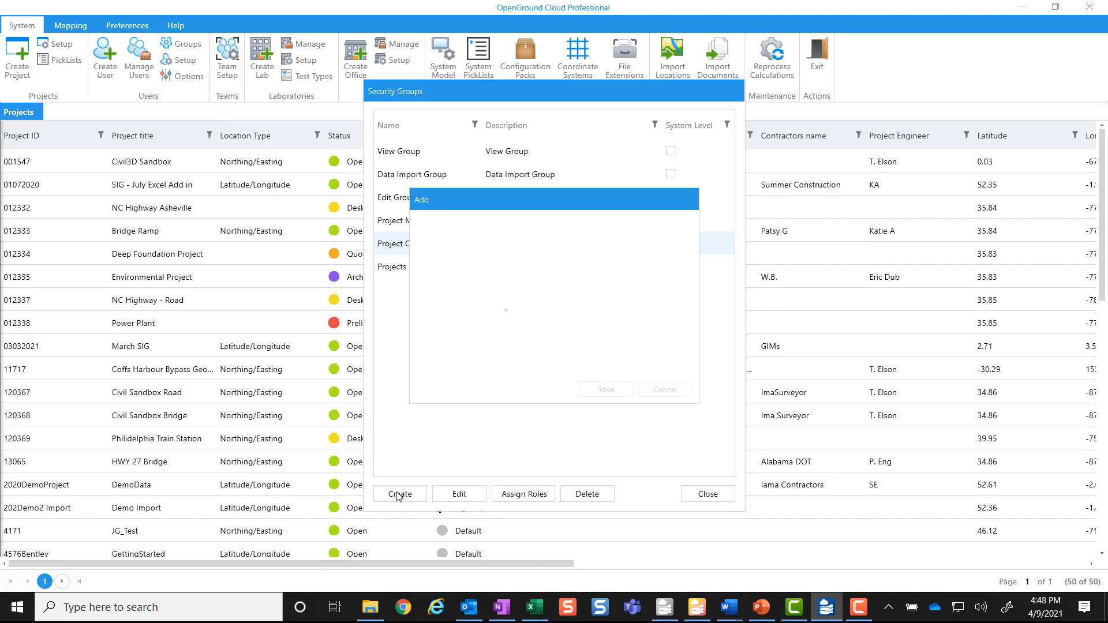
pyautogui.click(674, 349)
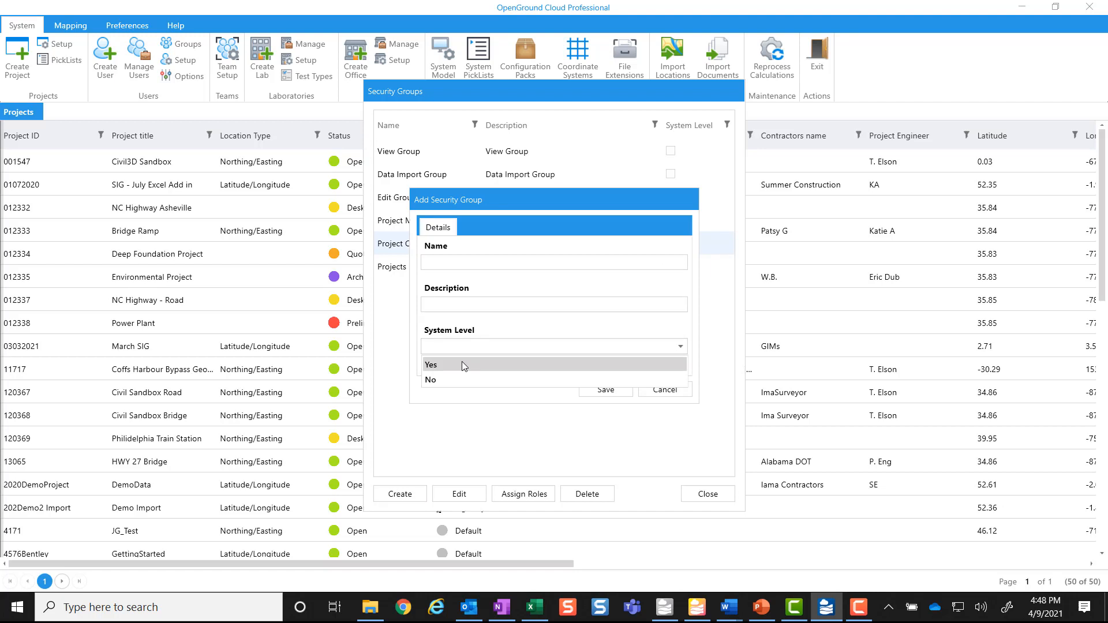
pyautogui.click(534, 333)
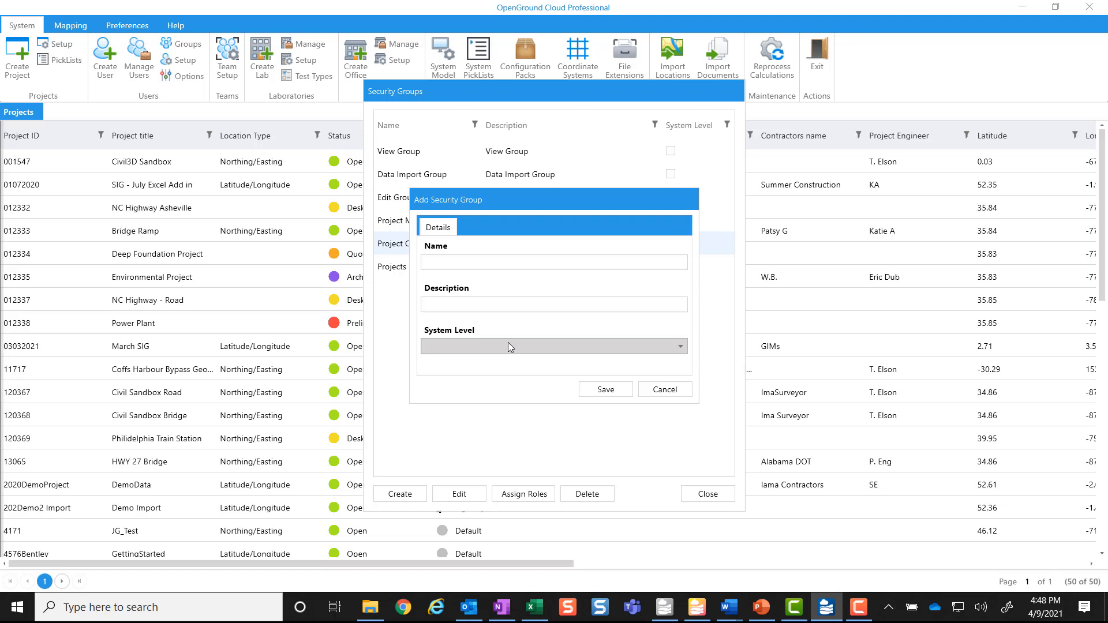
pyautogui.click(656, 391)
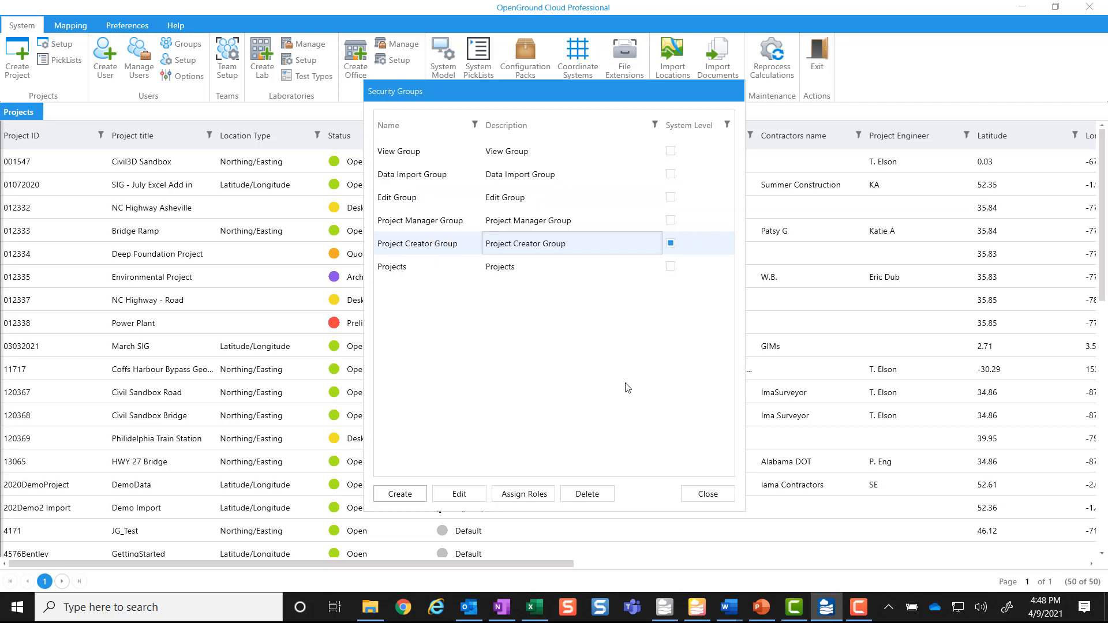
# Step: Switch to the PowerPoint slide show, advance to the How to use System Level Groups topic, and return to OpenGround Cloud Professional
pyautogui.click(761, 608)
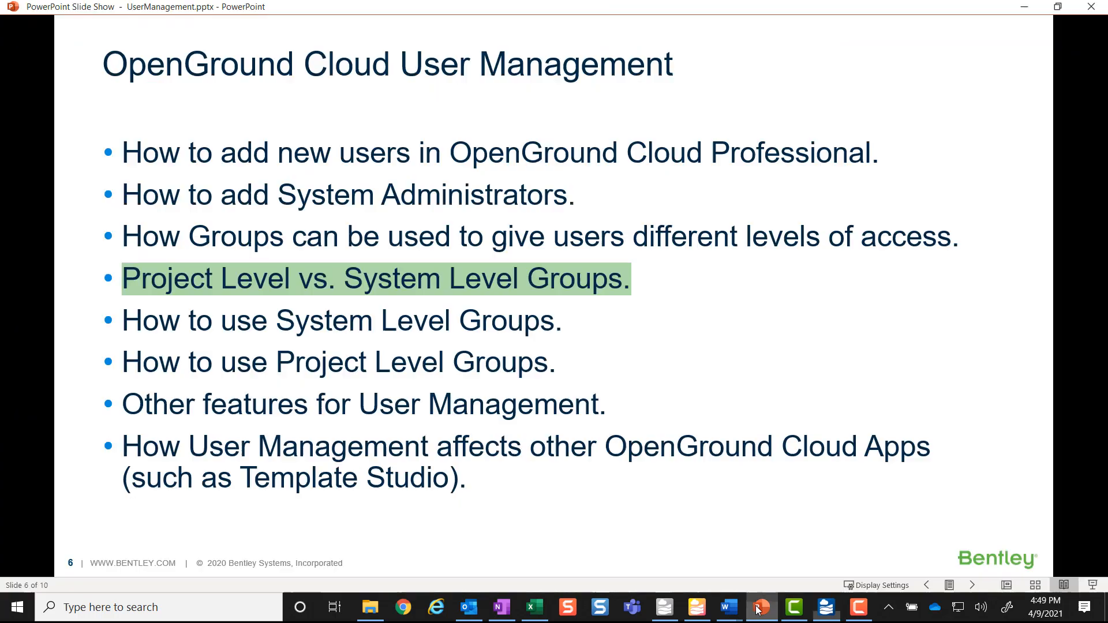
pyautogui.click(973, 585)
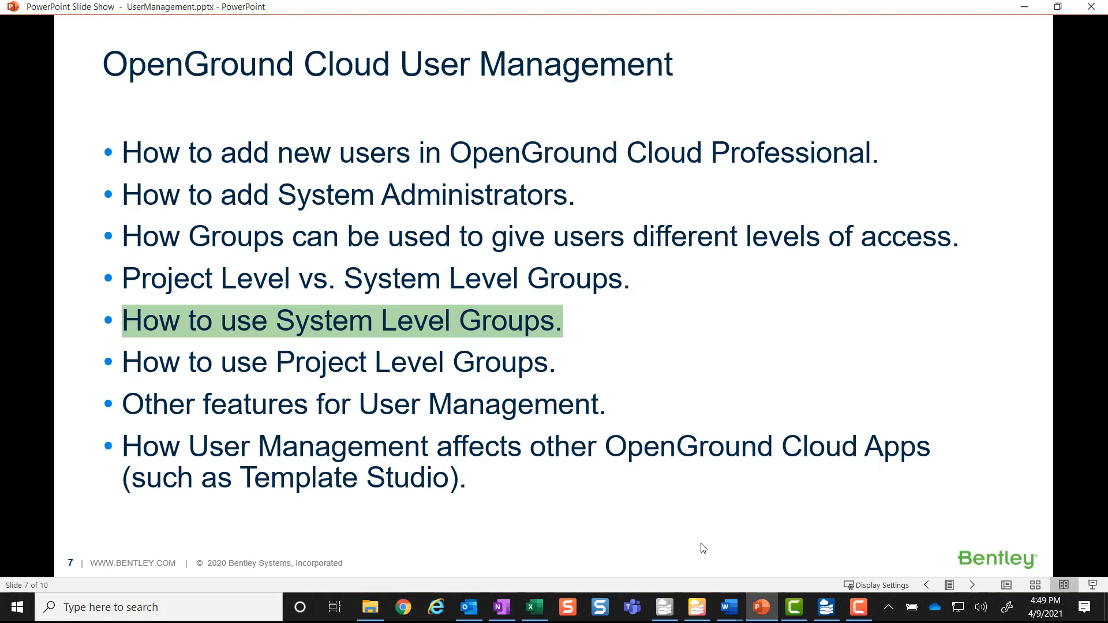
pyautogui.click(761, 609)
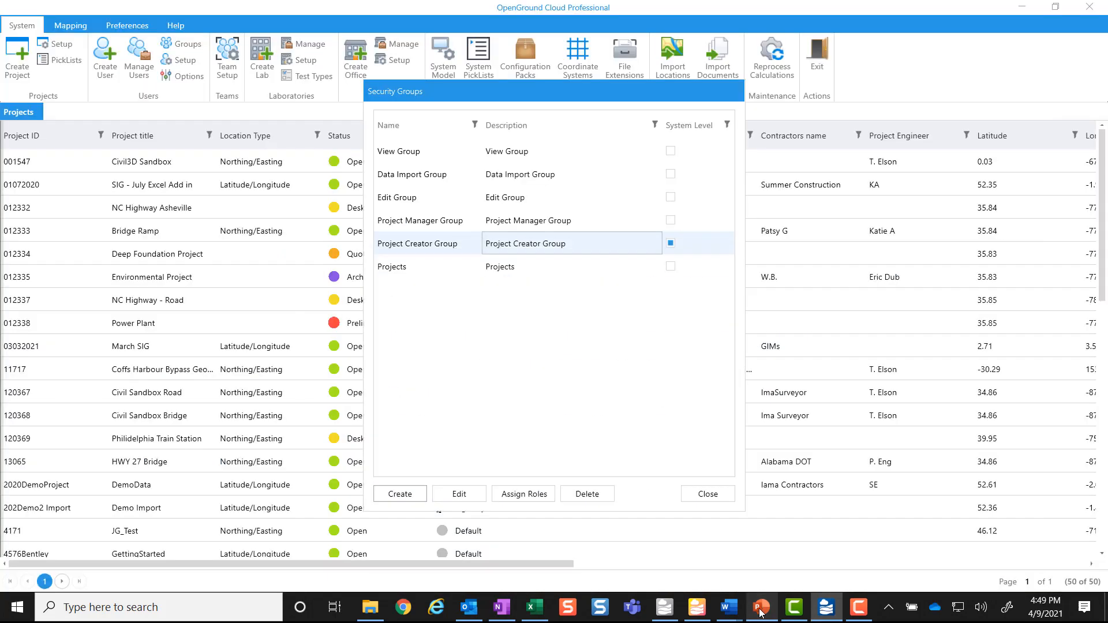
# Step: Close the security groups and open the system-level access settings for all users from the user list
pyautogui.click(705, 495)
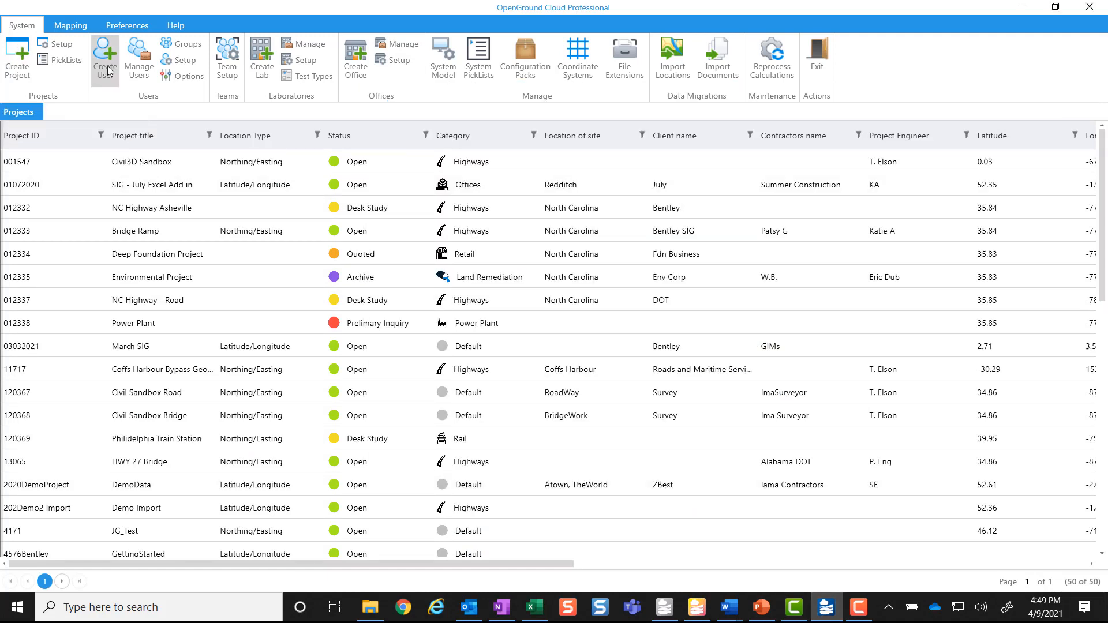
pyautogui.click(132, 69)
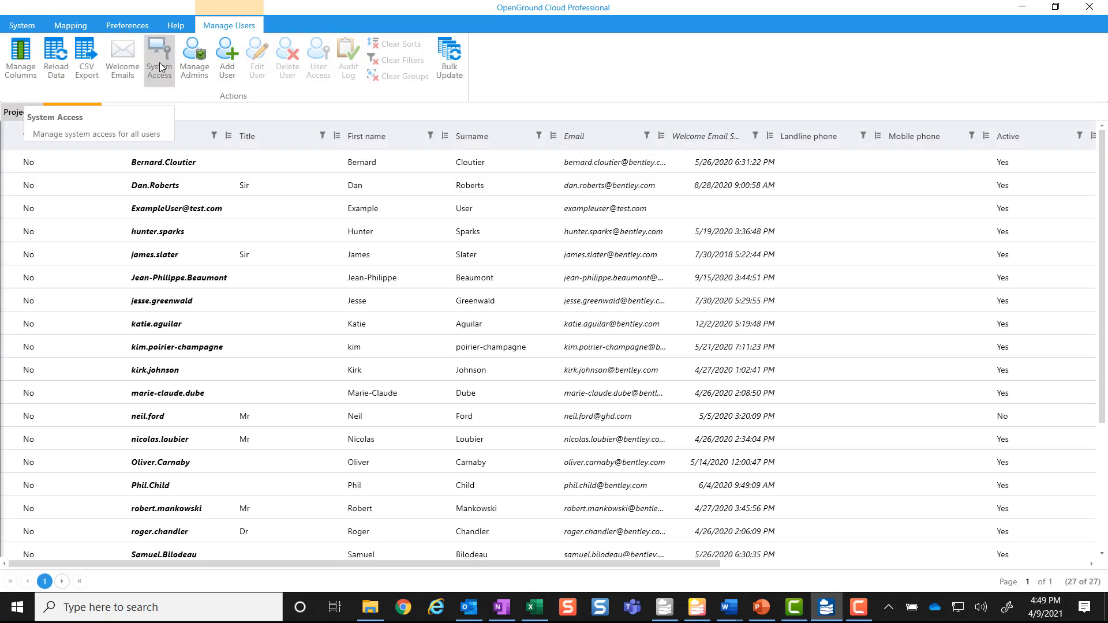
pyautogui.click(159, 64)
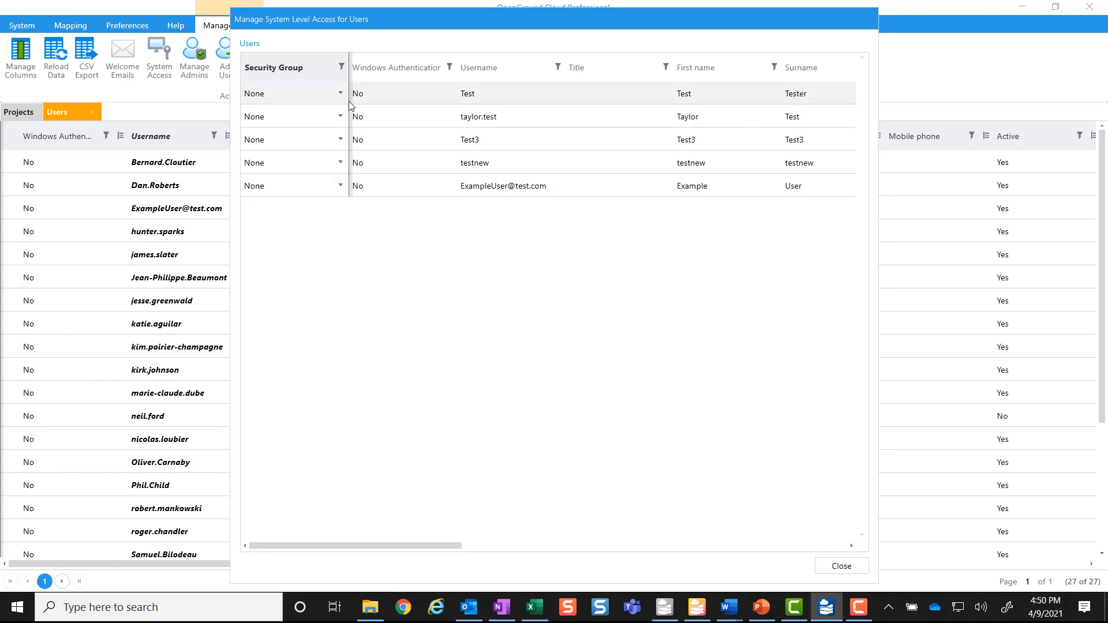
# Step: Assign the Project Creator Group as the example user's system-level security group and close the access settings
pyautogui.click(341, 190)
pyautogui.click(338, 187)
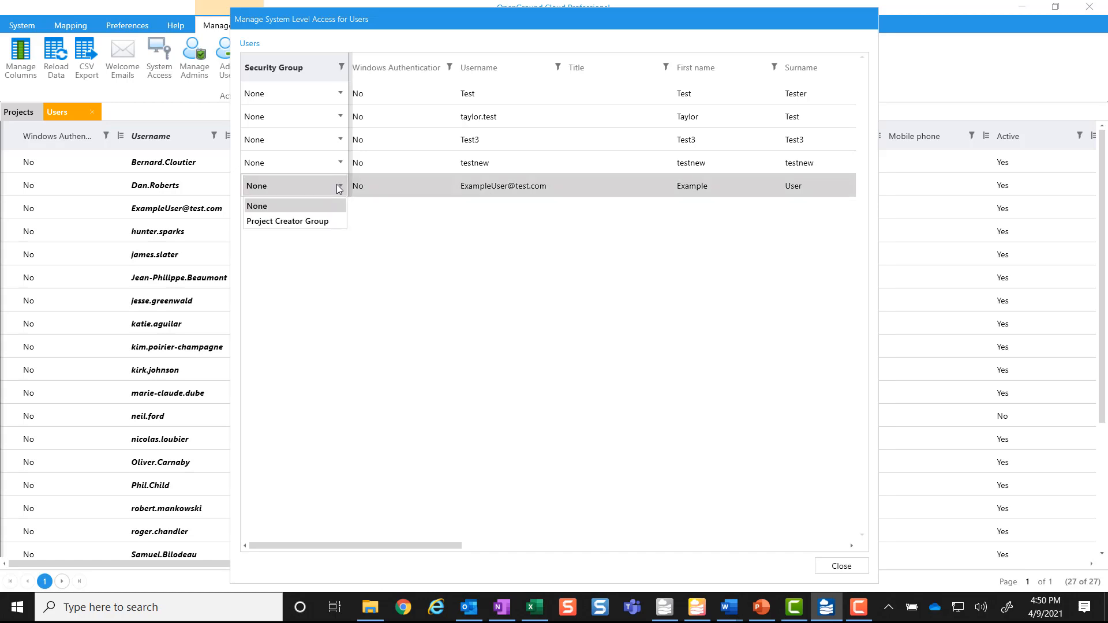
pyautogui.click(313, 222)
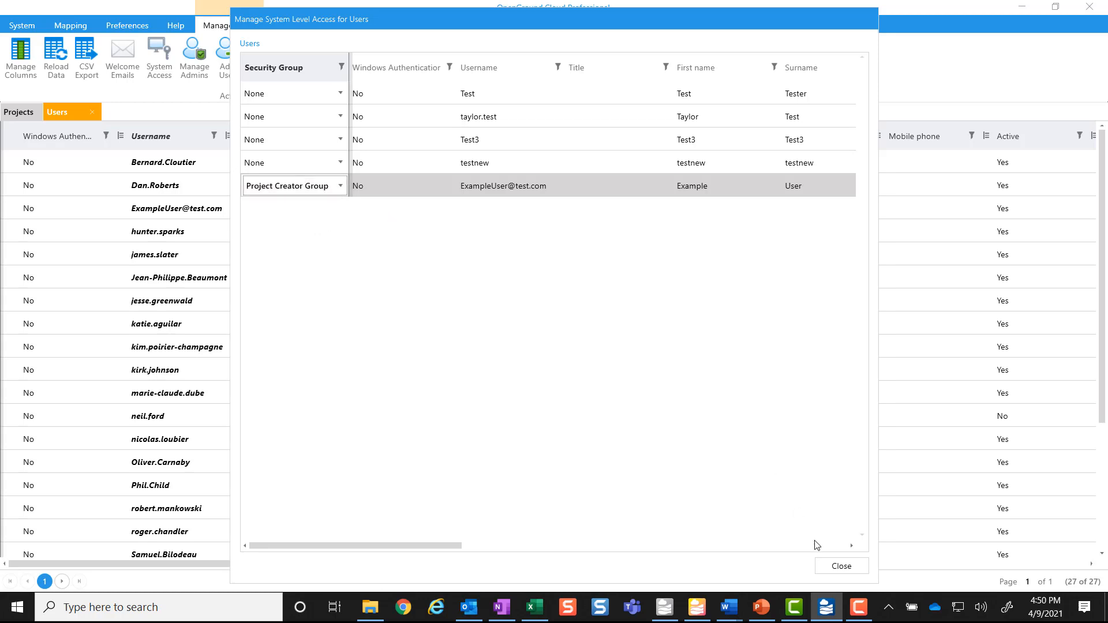
pyautogui.click(832, 566)
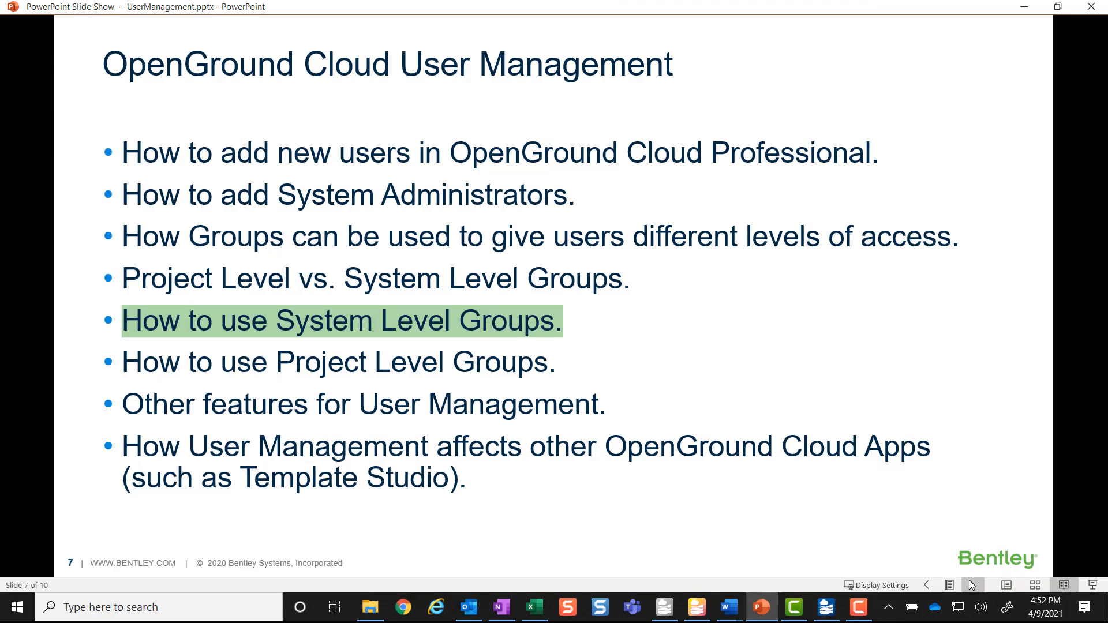
# Step: Advance the PowerPoint slide show to the How to use Project Level Groups topic and return to OpenGround Cloud Professional
pyautogui.click(972, 585)
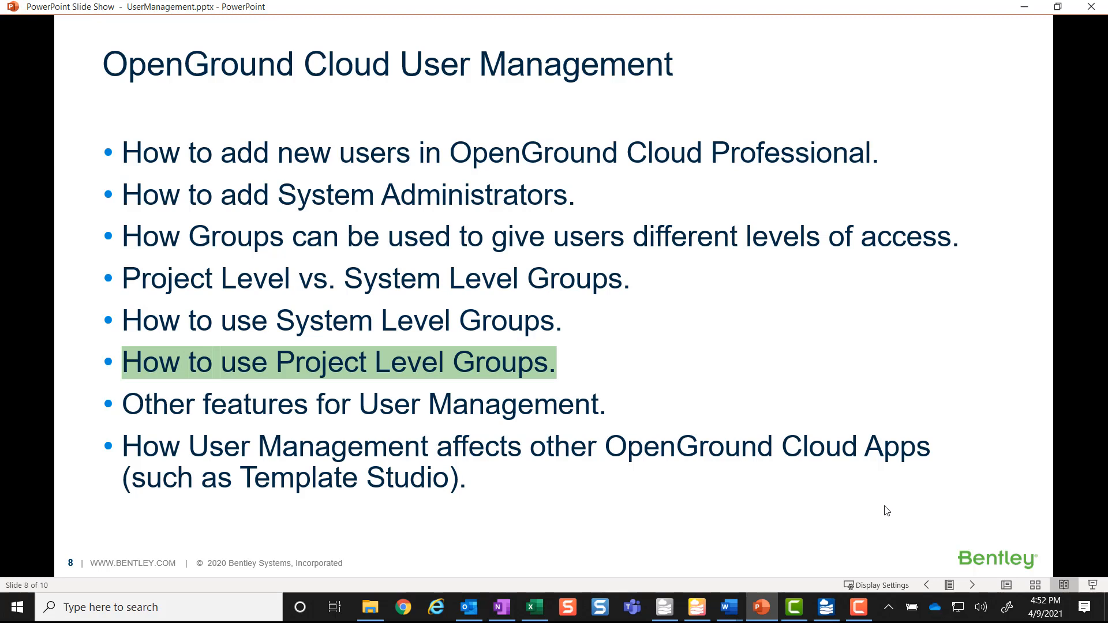
pyautogui.click(759, 608)
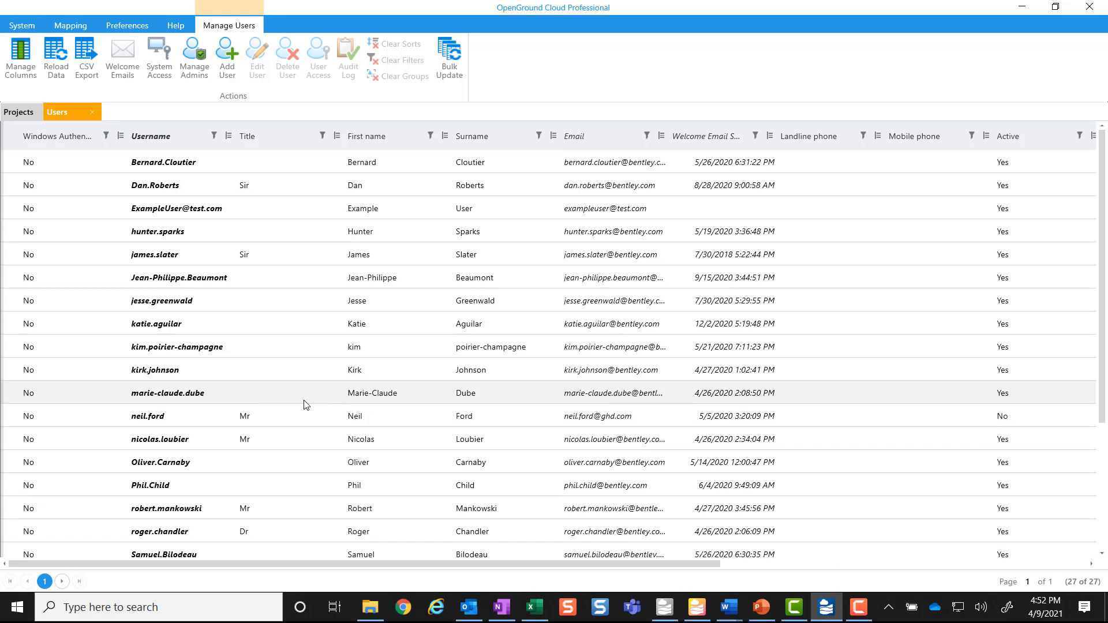
# Step: Open the project access settings for the example user from the user list
pyautogui.scroll(-3, 239, 384)
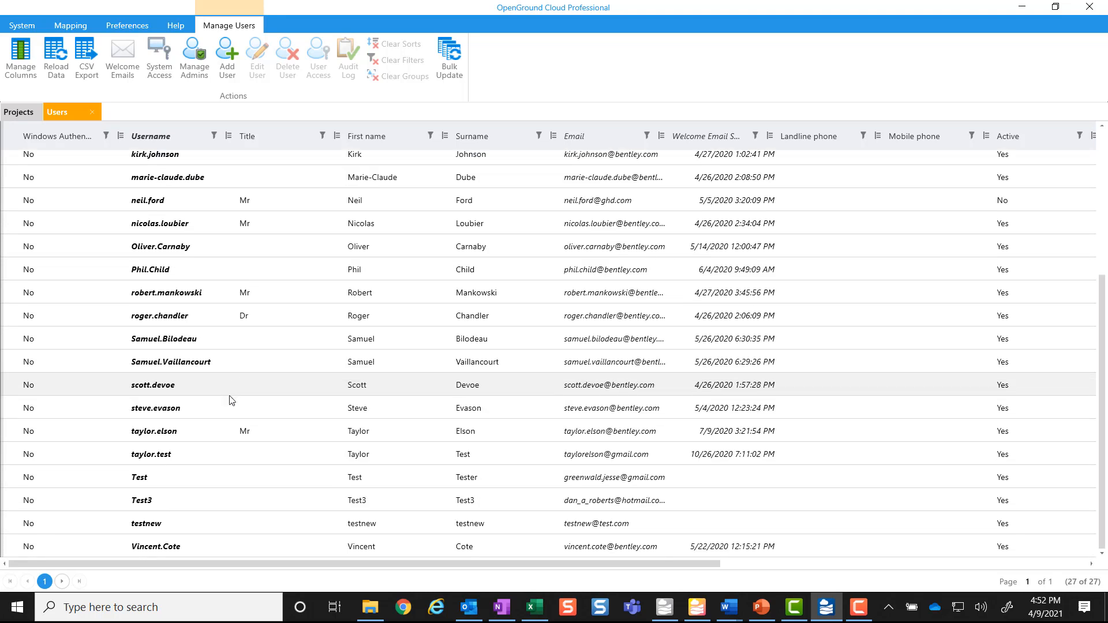
pyautogui.scroll(3, 227, 448)
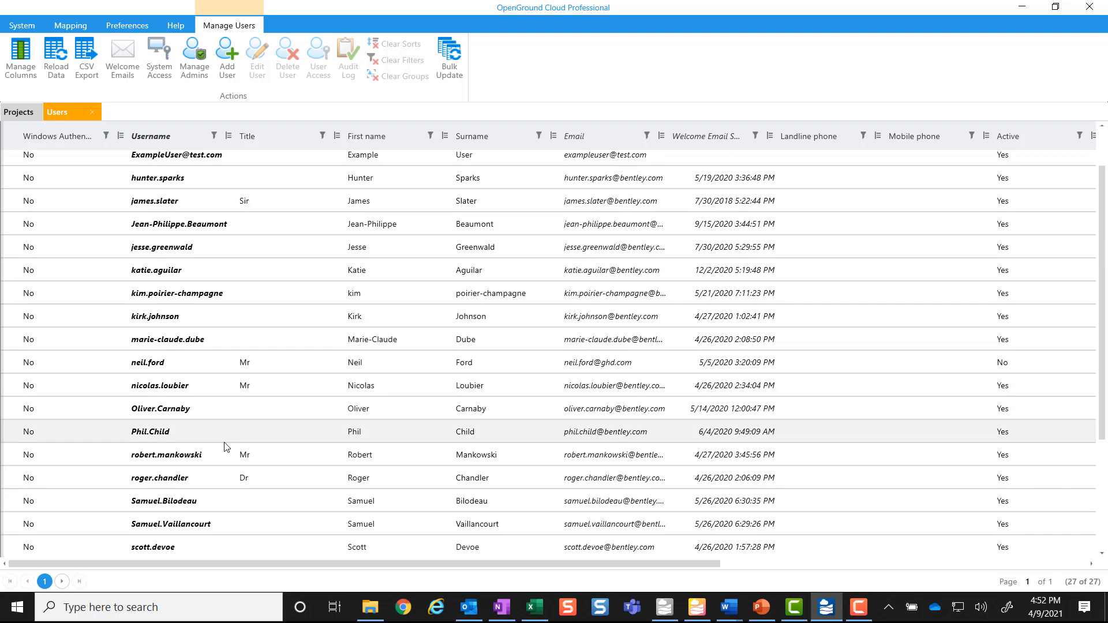
pyautogui.click(196, 211)
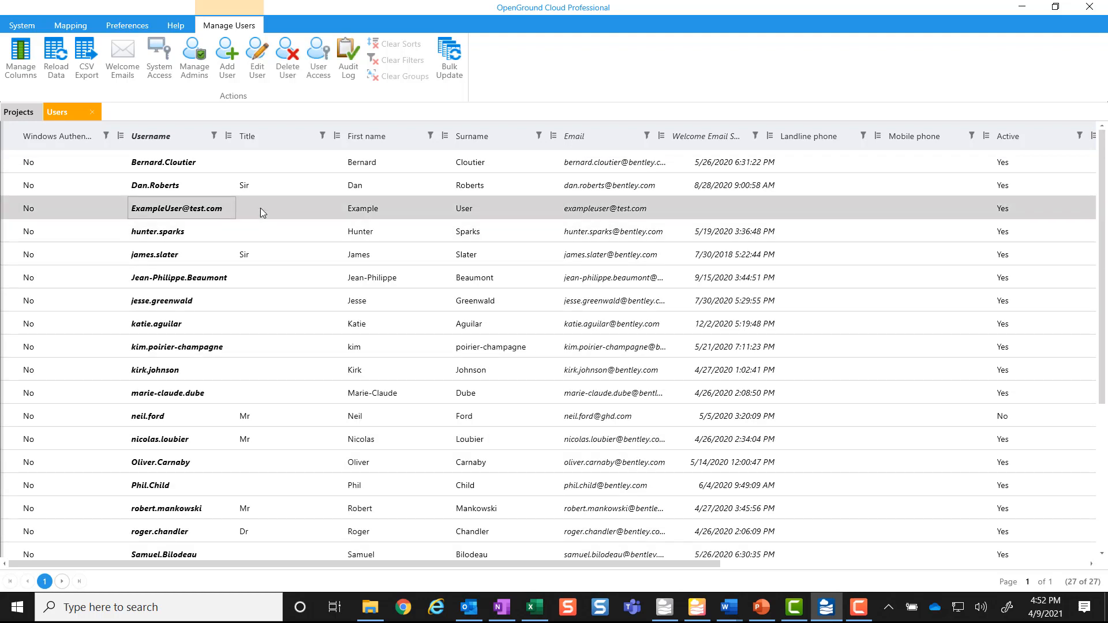
pyautogui.click(318, 57)
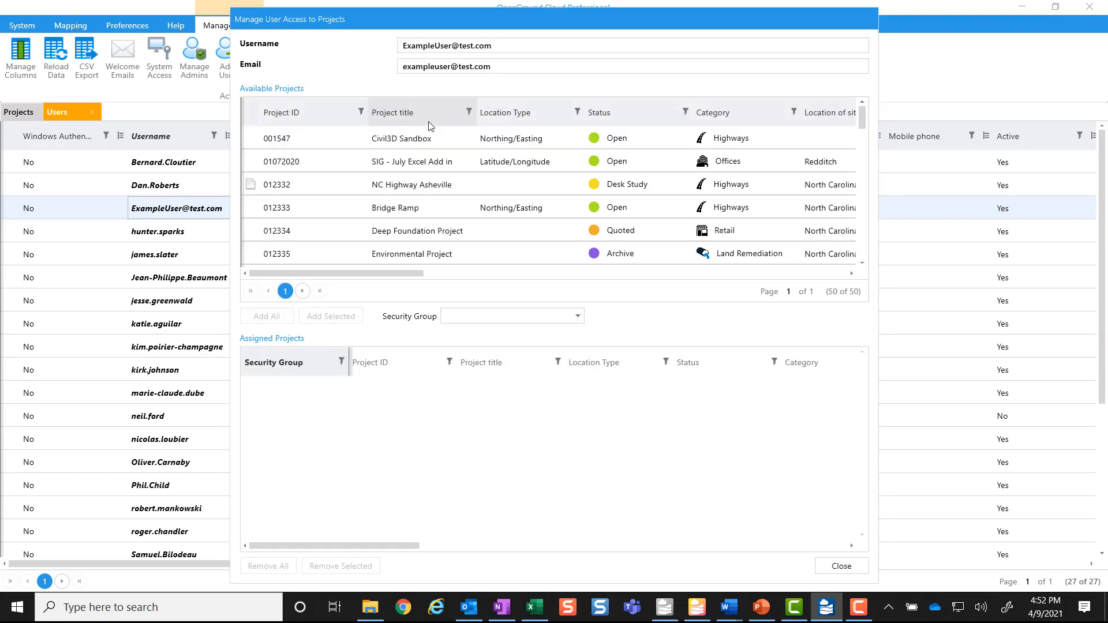
# Step: Grant the example user Edit Group access to project 001547, Civil3D Sandbox
pyautogui.click(319, 140)
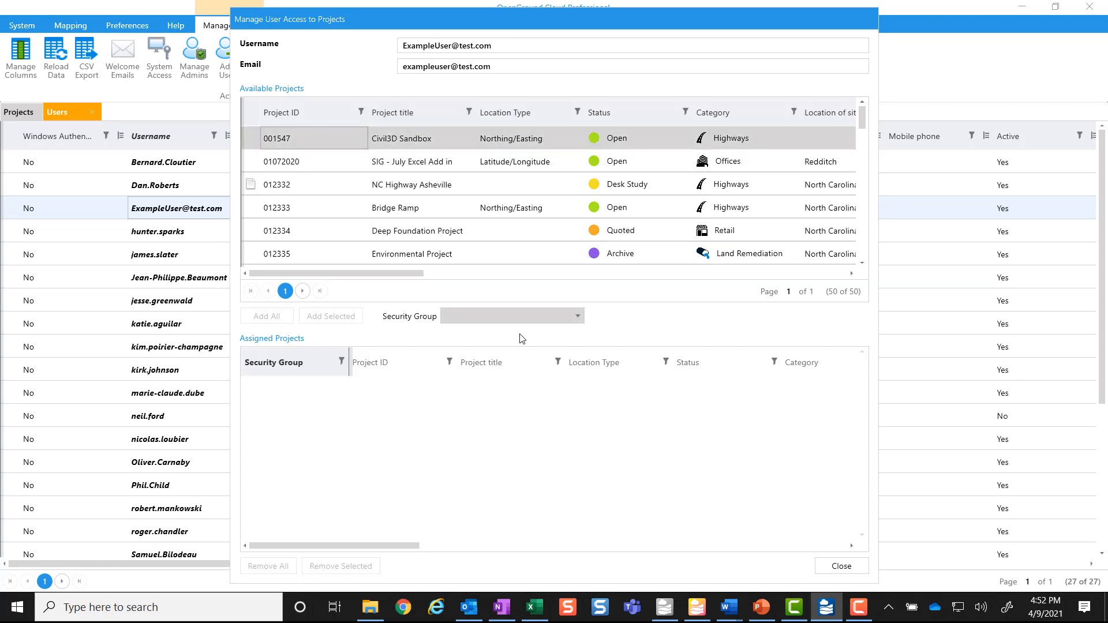
pyautogui.click(565, 325)
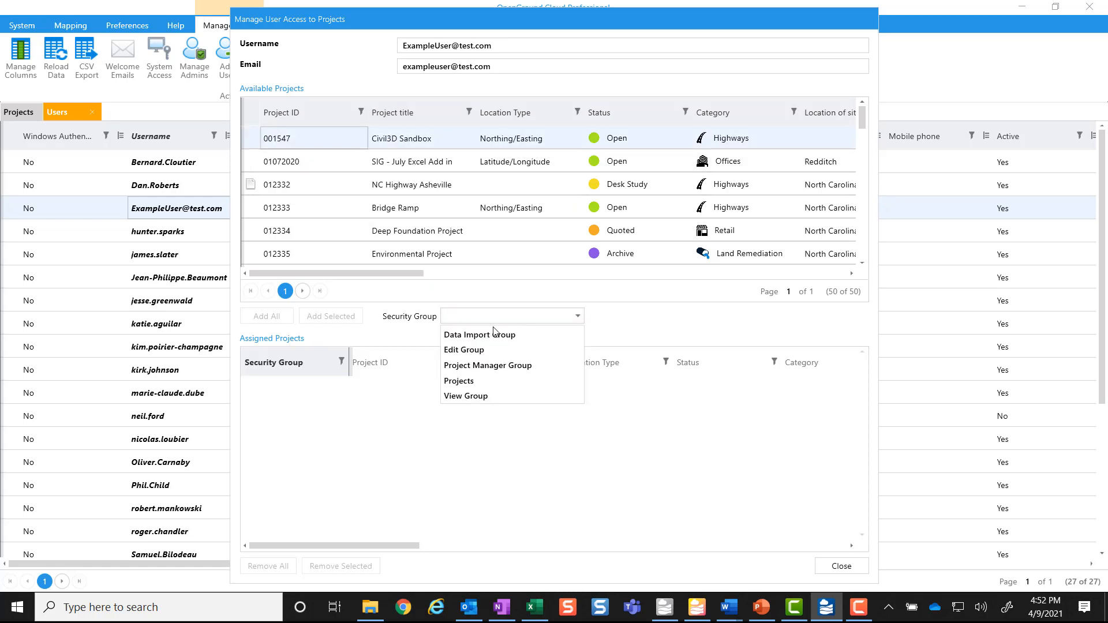
pyautogui.click(470, 350)
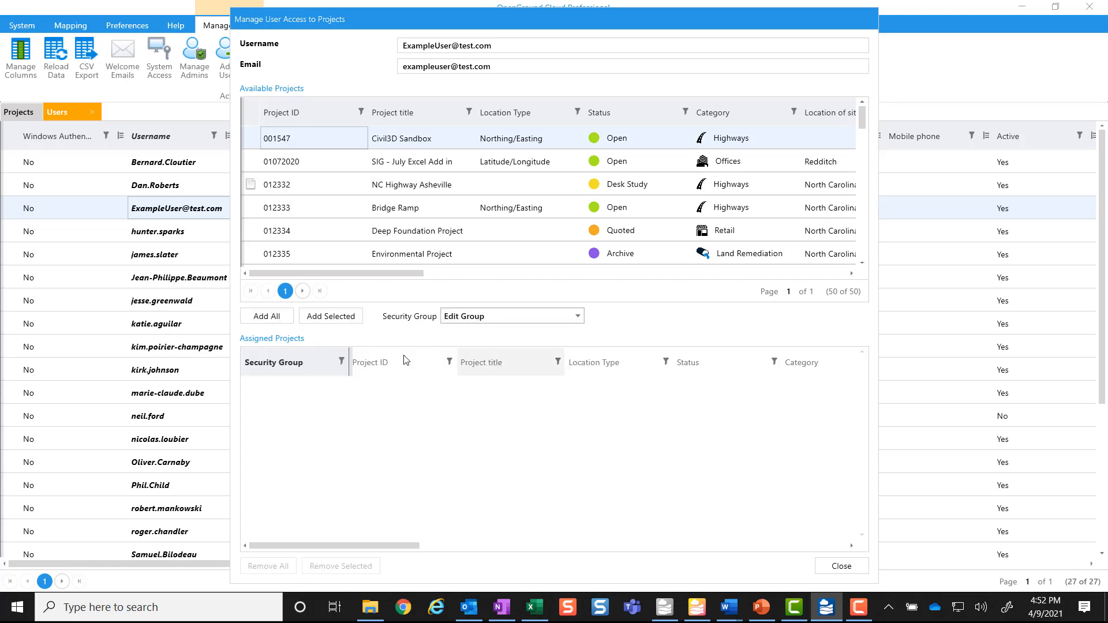
pyautogui.click(319, 326)
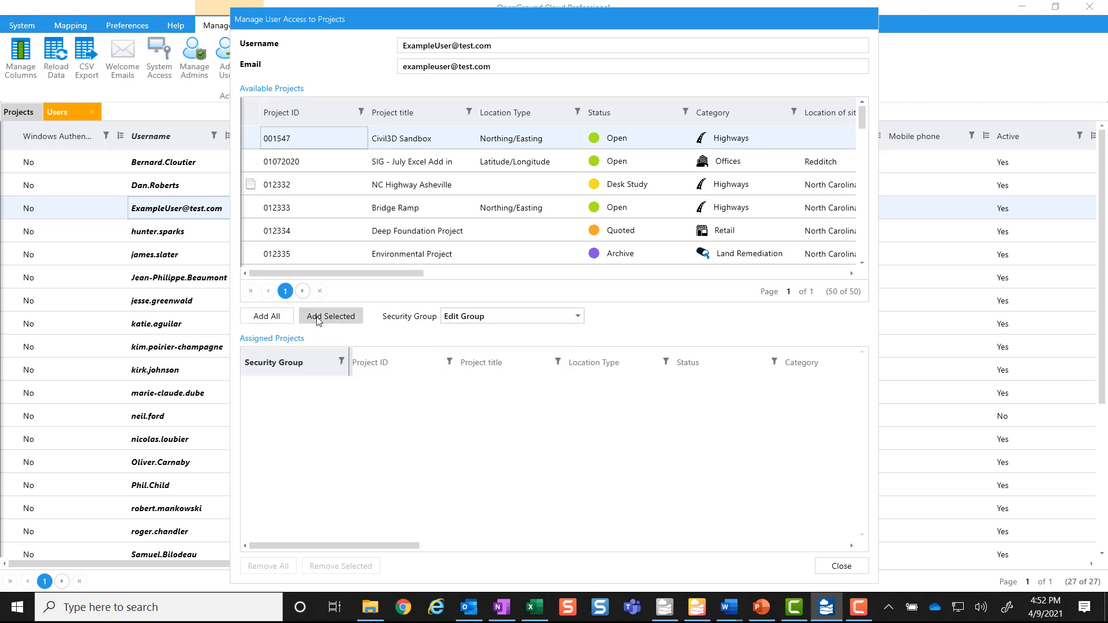
pyautogui.click(584, 325)
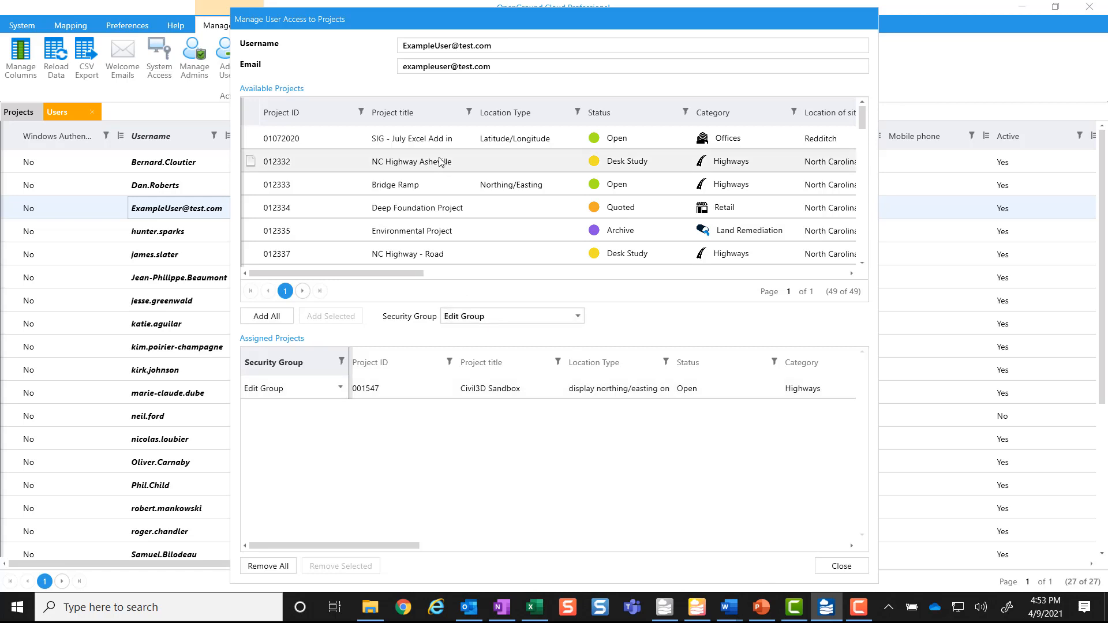
# Step: Choose Project Manager Group as the security group and select the available projects 01072020 and 012334 together
pyautogui.click(578, 317)
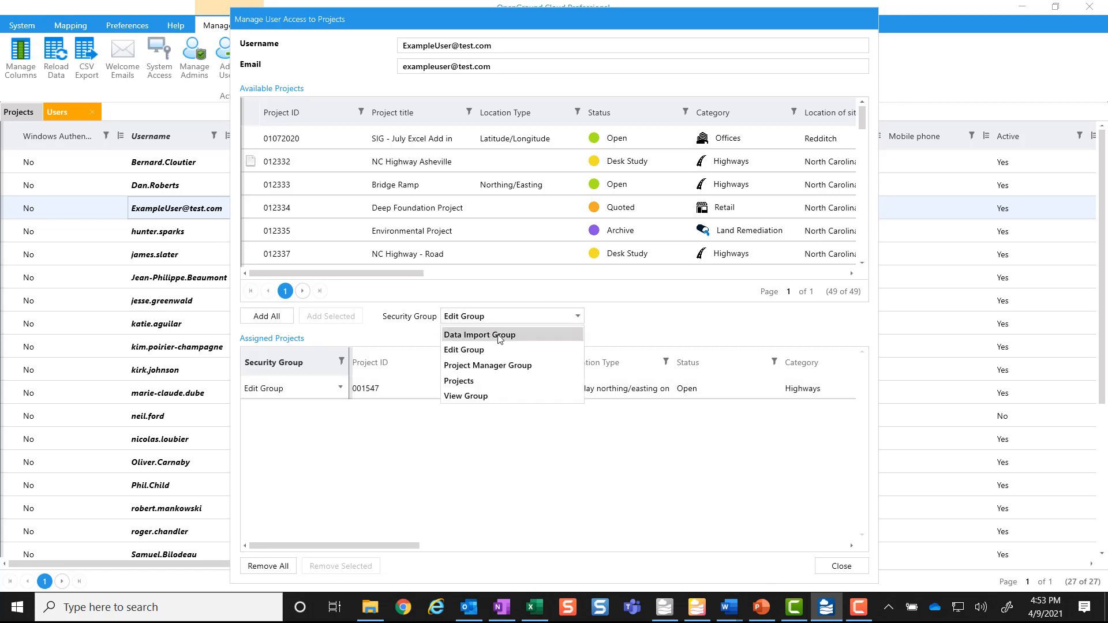
pyautogui.click(488, 364)
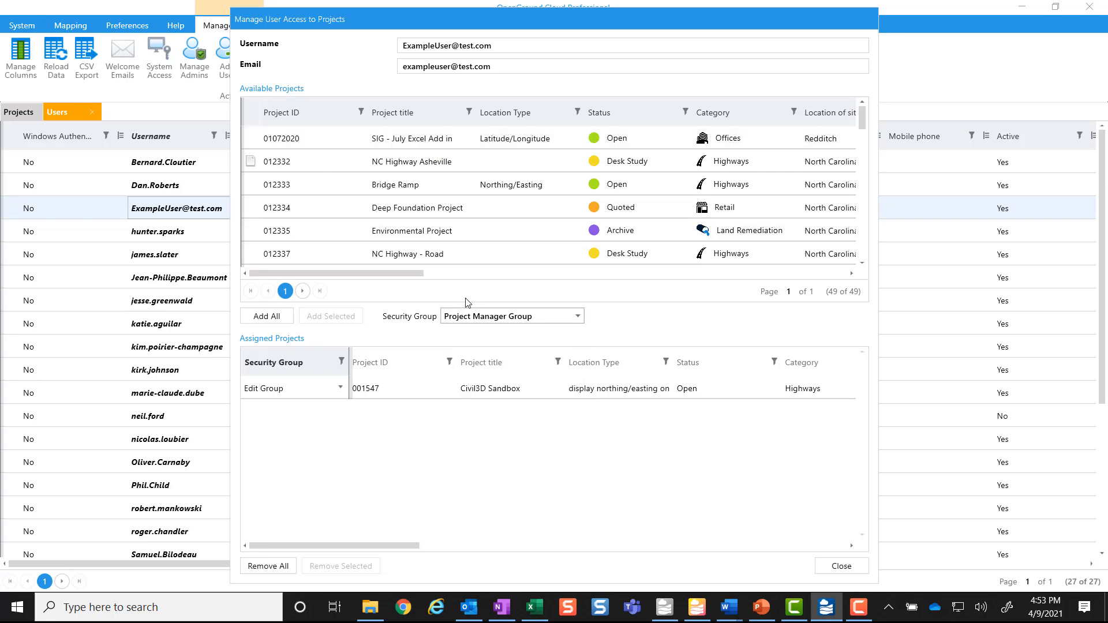
pyautogui.click(311, 148)
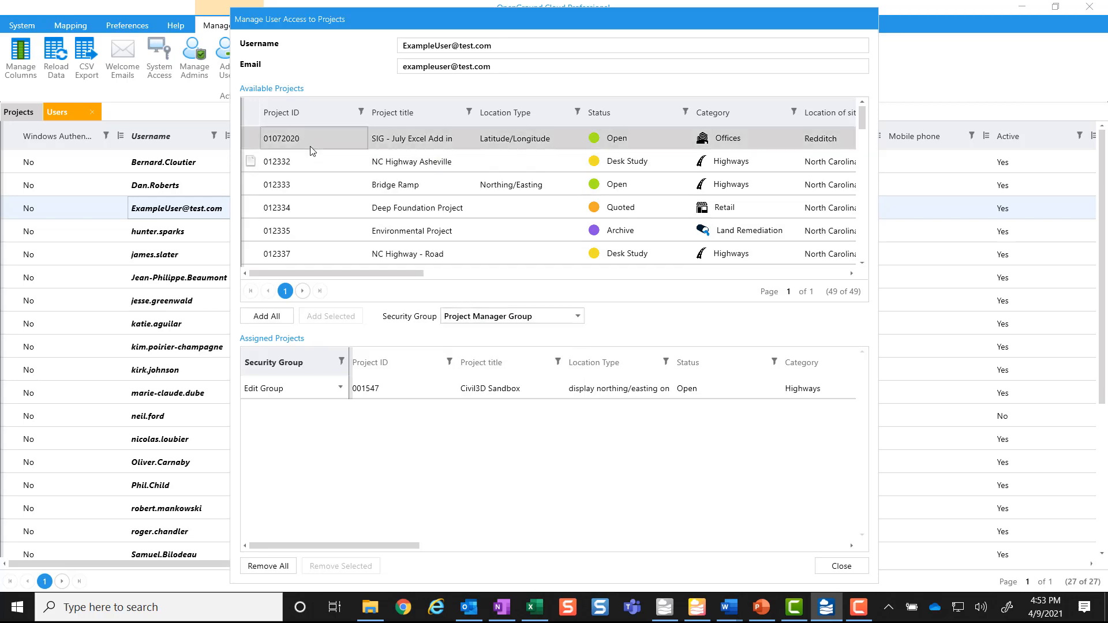
pyautogui.keyDown('ctrl'); pyautogui.click(310, 207); pyautogui.keyUp('ctrl')
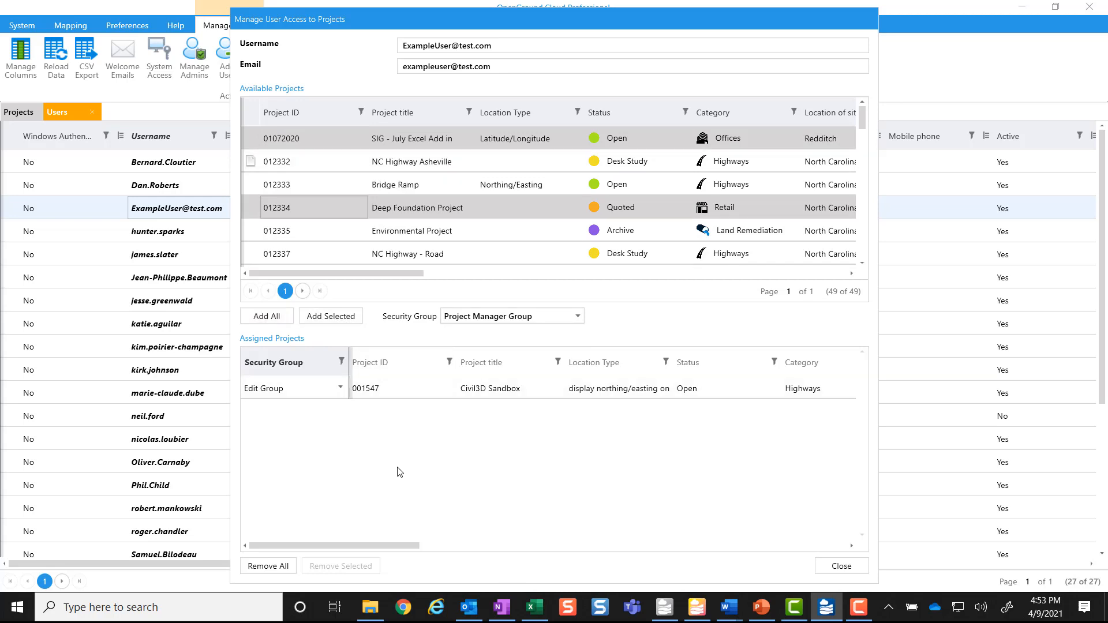
# Step: Revoke the example user's access to project 001547 and close the user's project access settings
pyautogui.click(286, 389)
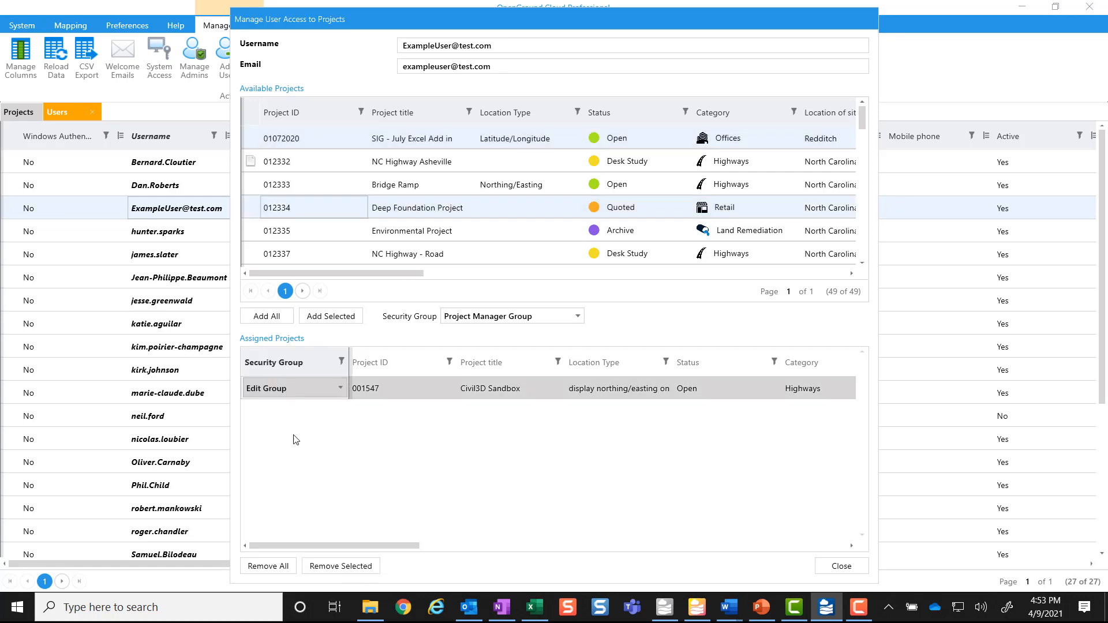
pyautogui.click(341, 566)
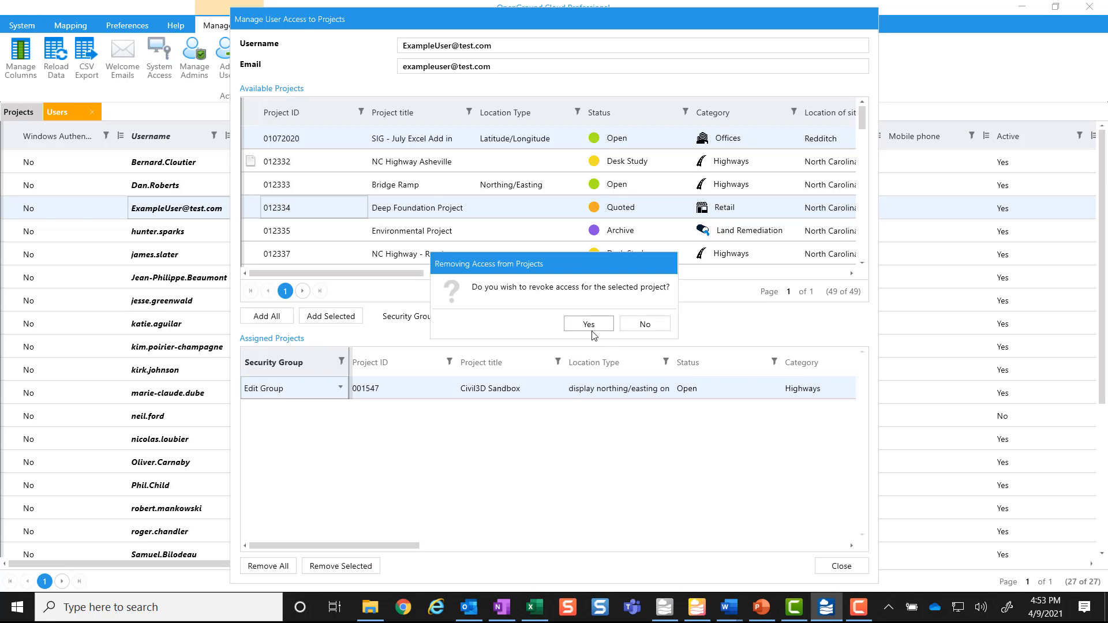
pyautogui.click(589, 327)
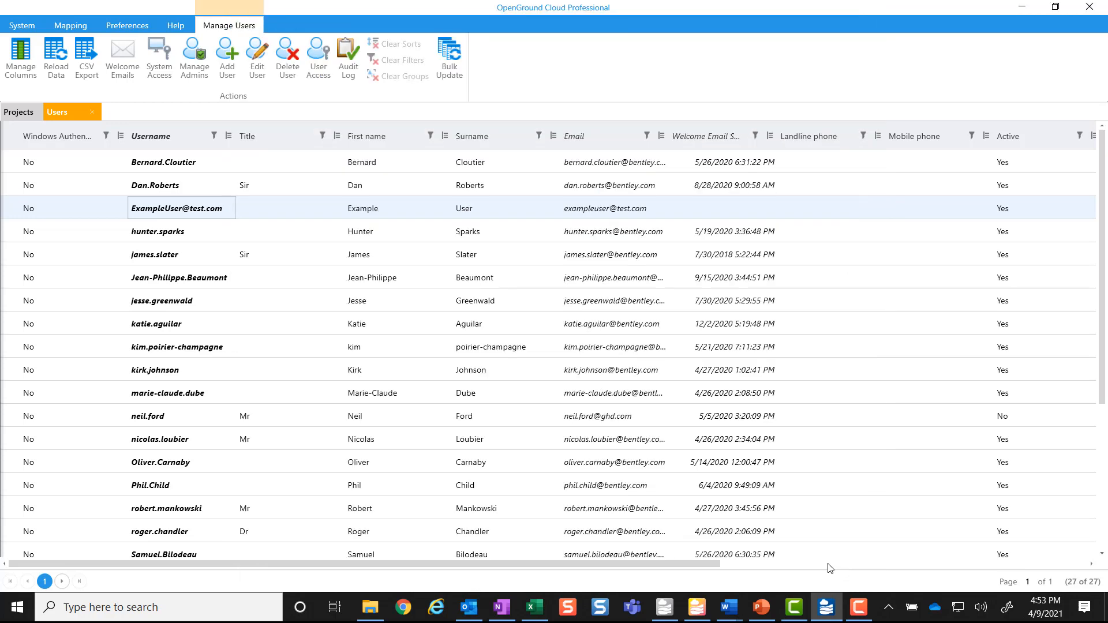
pyautogui.click(836, 568)
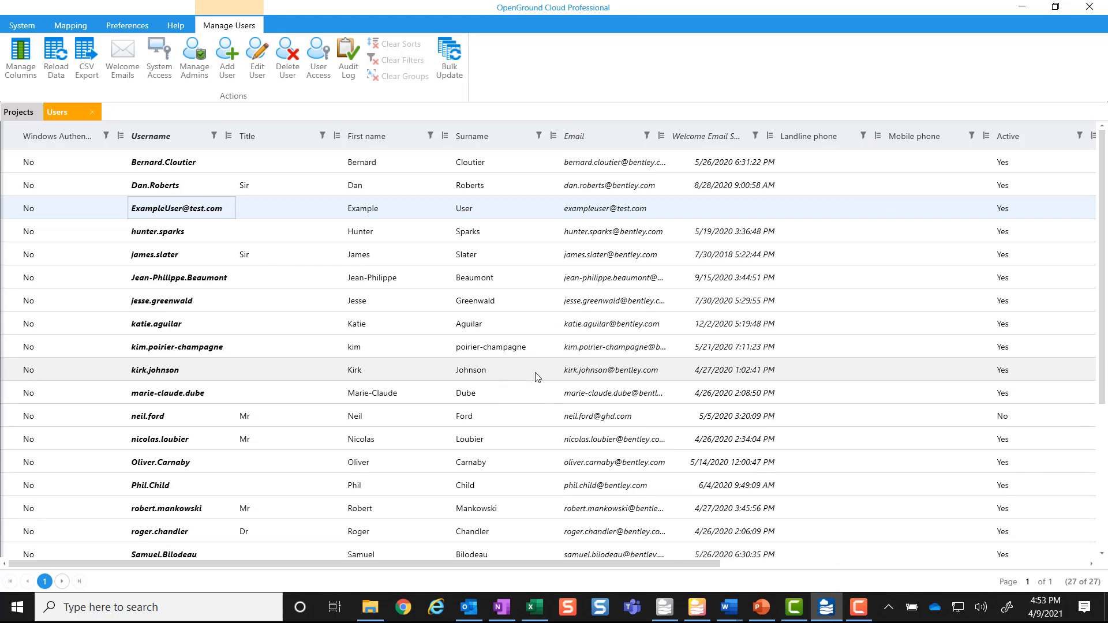
# Step: Close the user list and open the user access settings for Test New Project from the project list
pyautogui.click(93, 112)
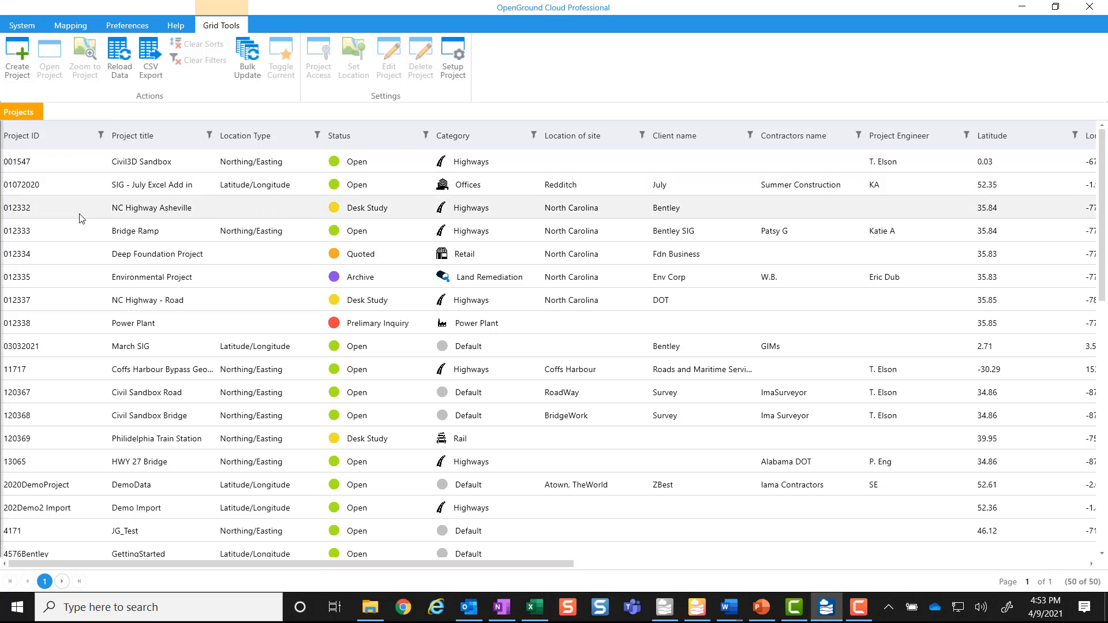
pyautogui.scroll(-8, 156, 404)
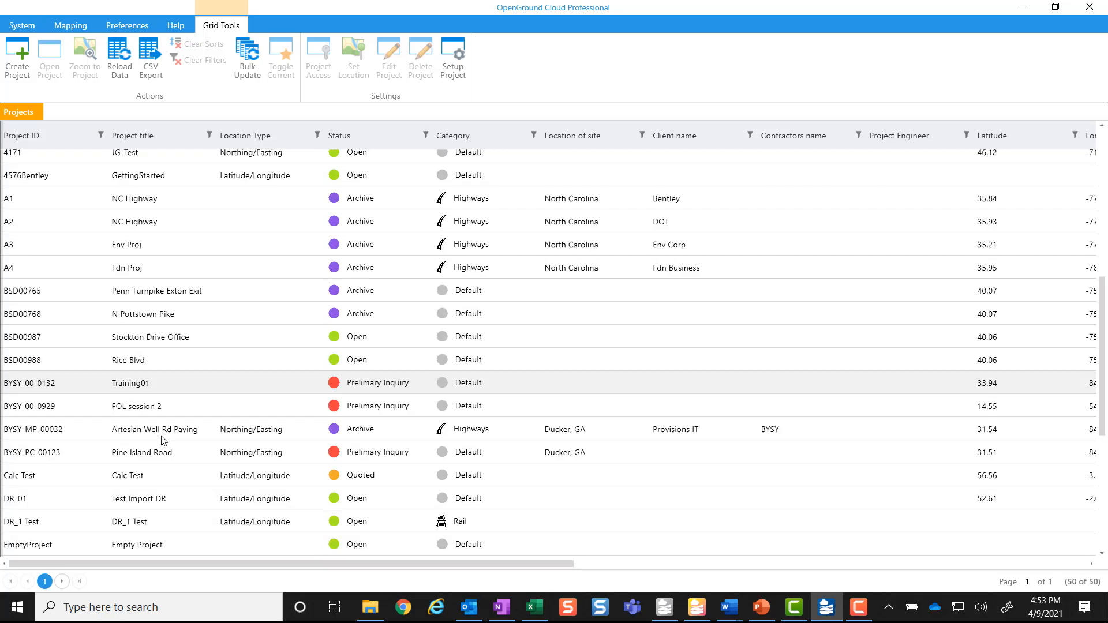
pyautogui.scroll(-3, 165, 471)
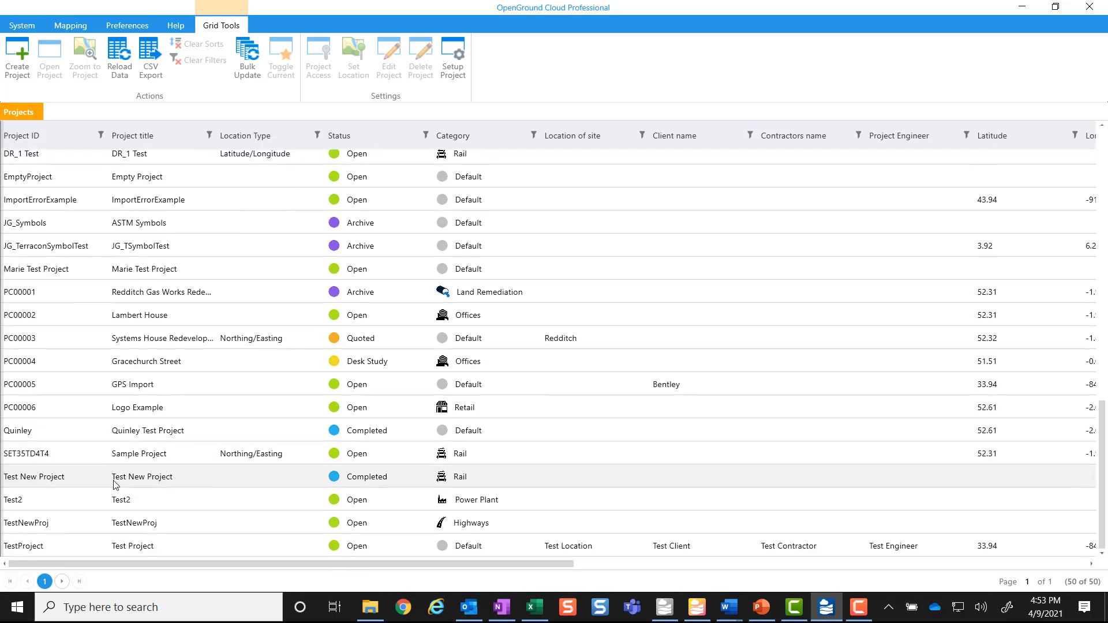
pyautogui.click(75, 483)
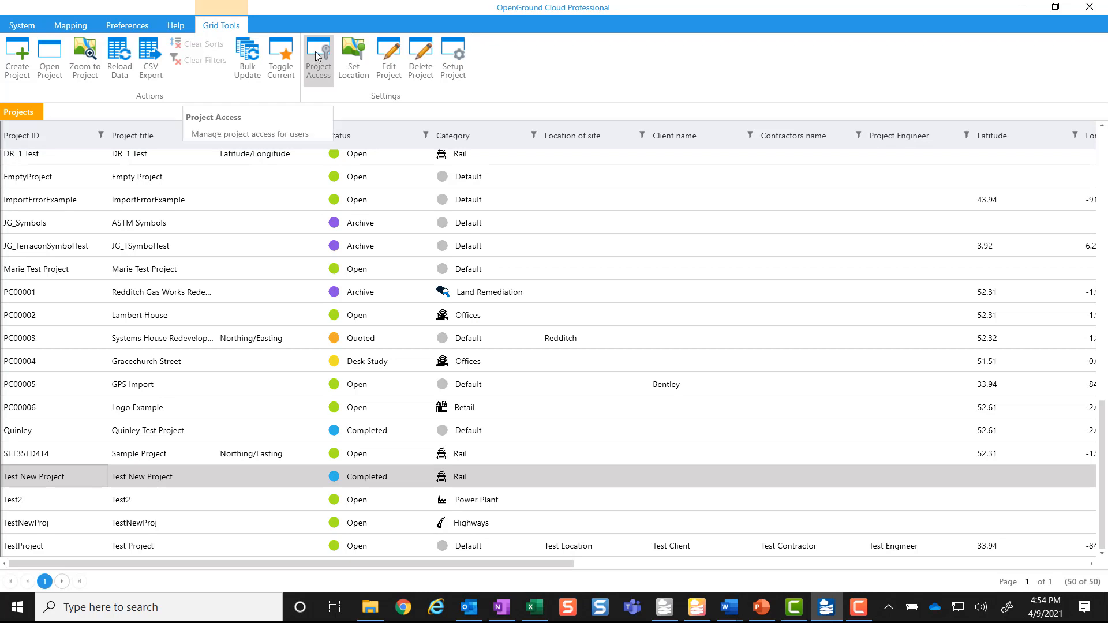
pyautogui.click(17, 111)
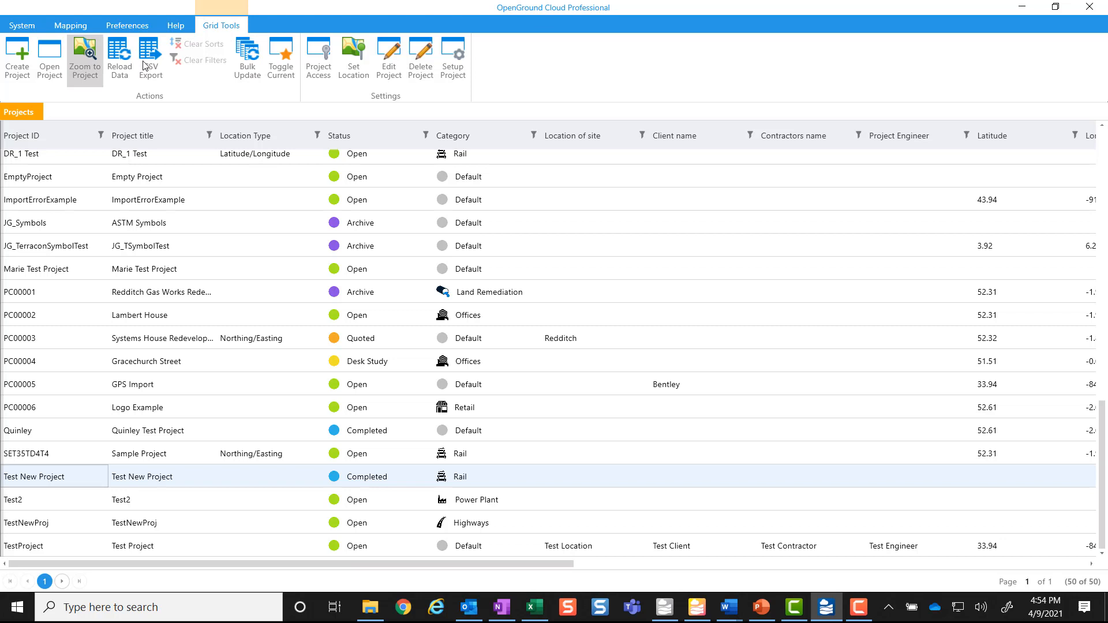
pyautogui.click(320, 60)
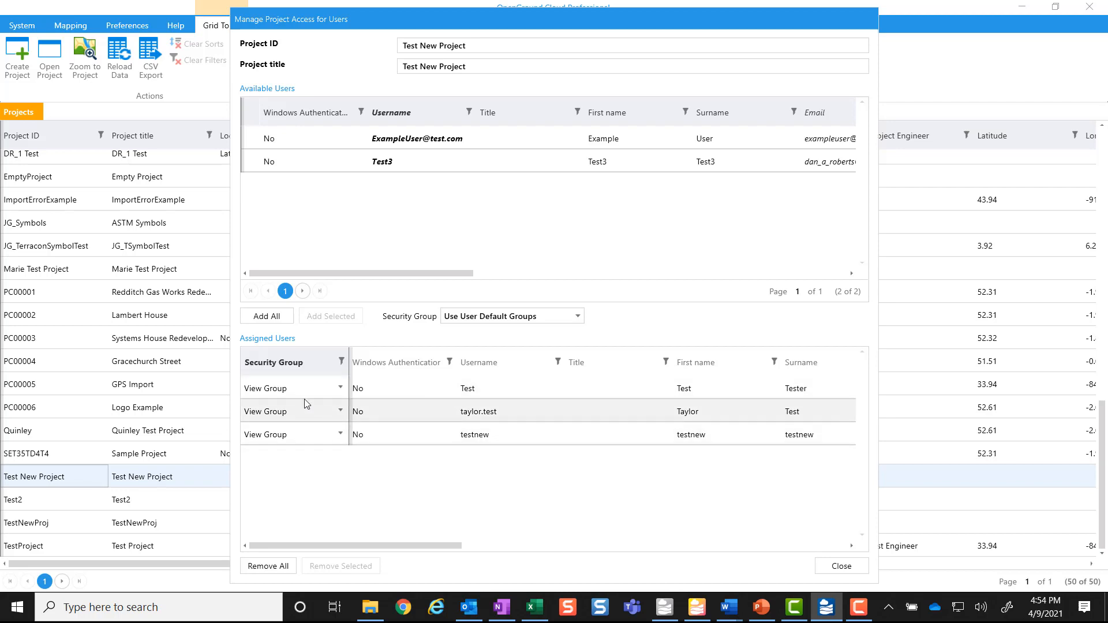
# Step: Grant the example user access to Test New Project with the Edit Group security group
pyautogui.click(338, 140)
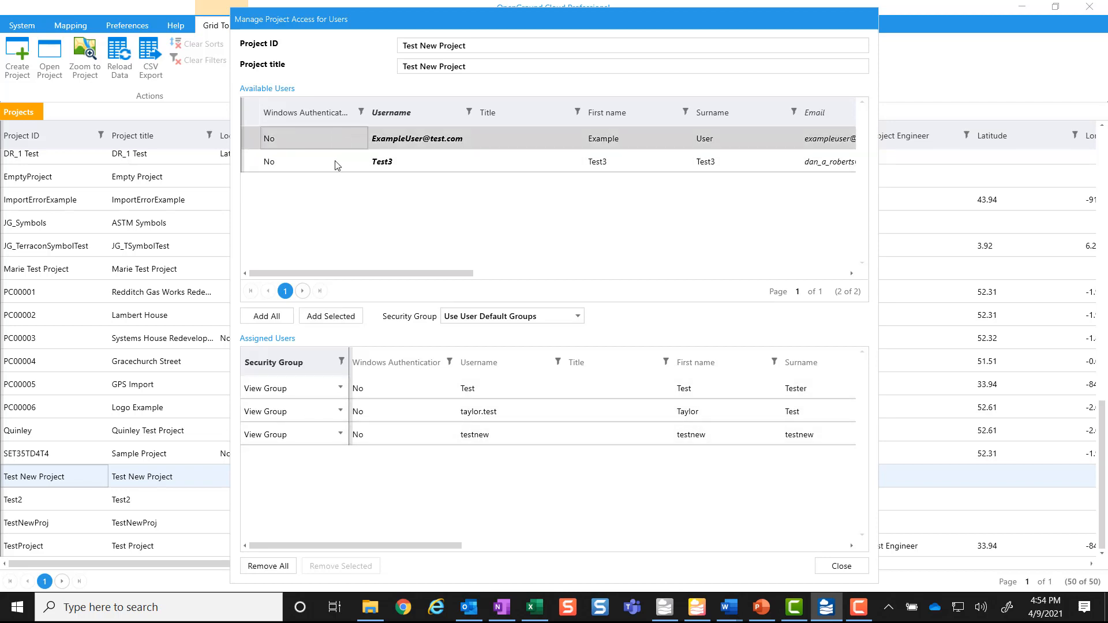
pyautogui.click(569, 323)
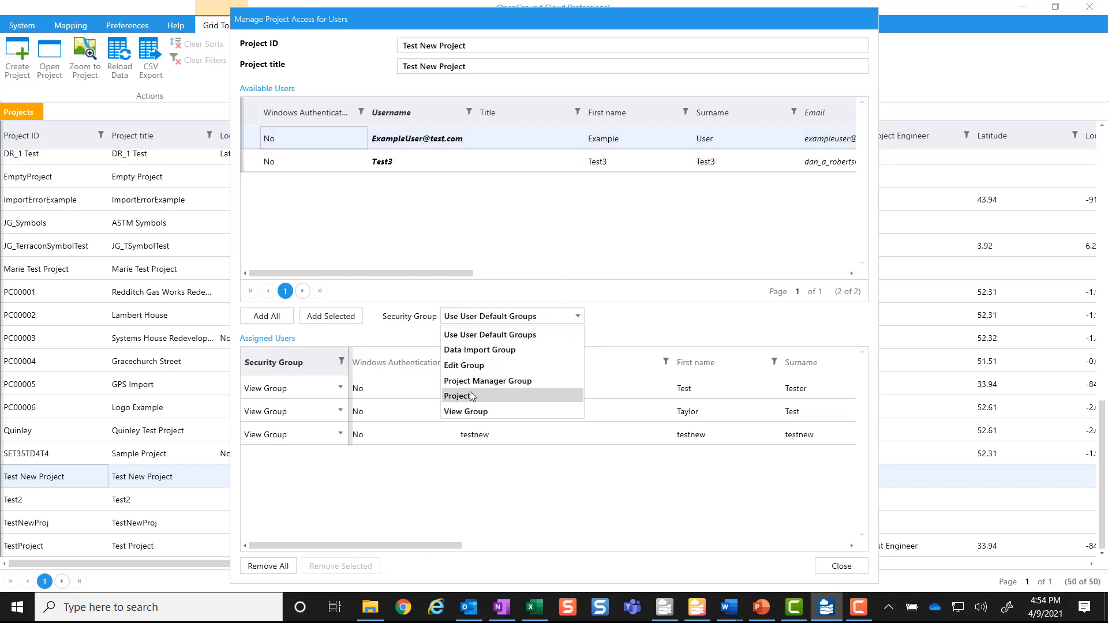
pyautogui.click(463, 366)
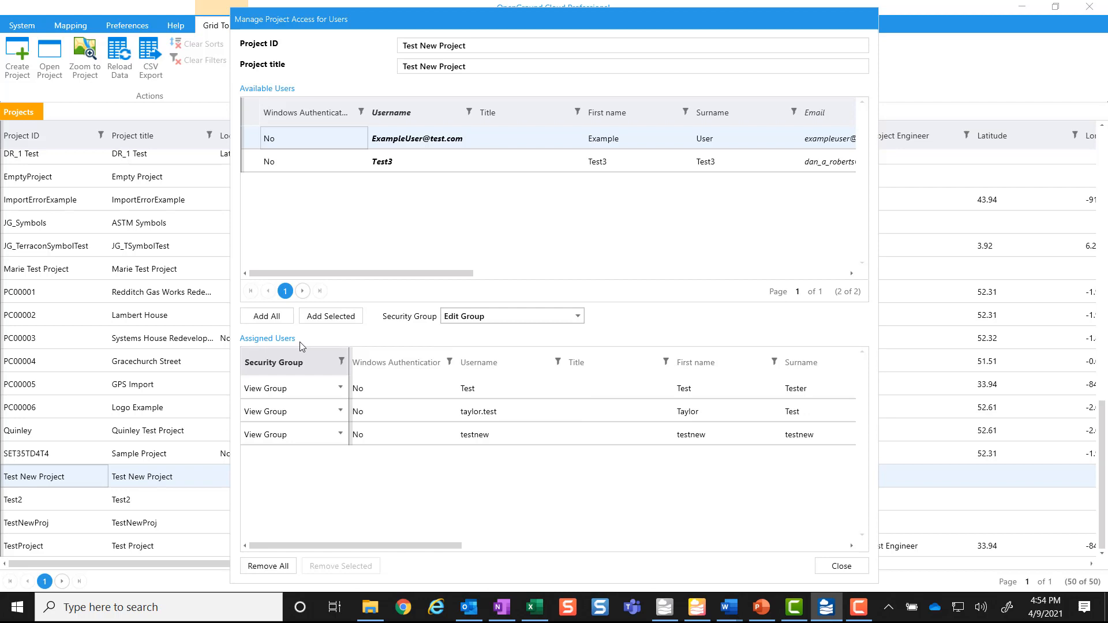
pyautogui.click(331, 316)
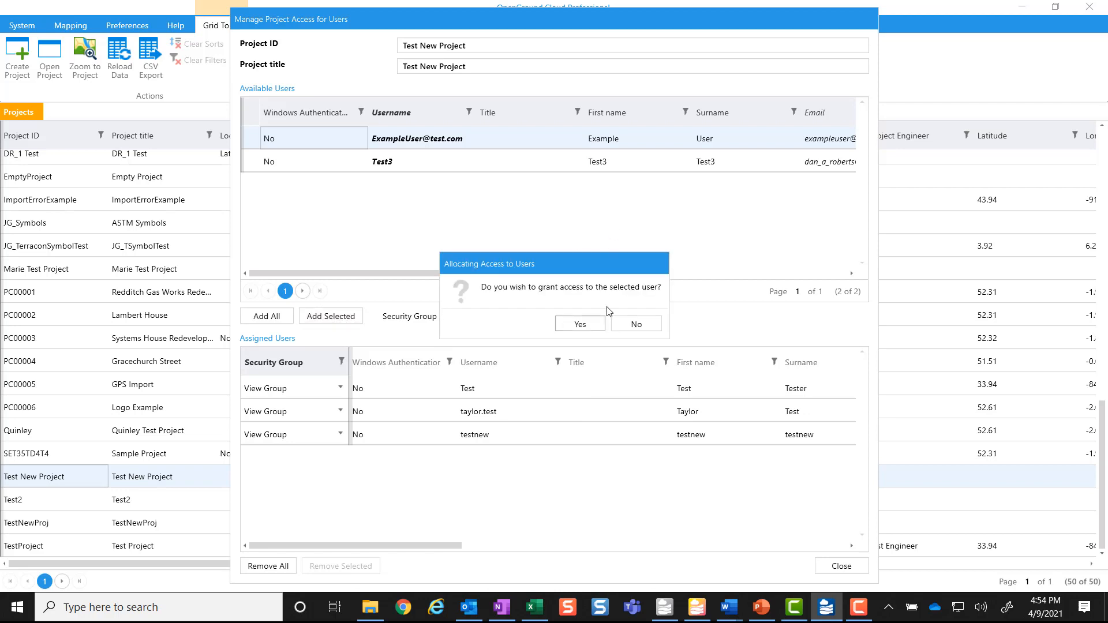
pyautogui.click(580, 324)
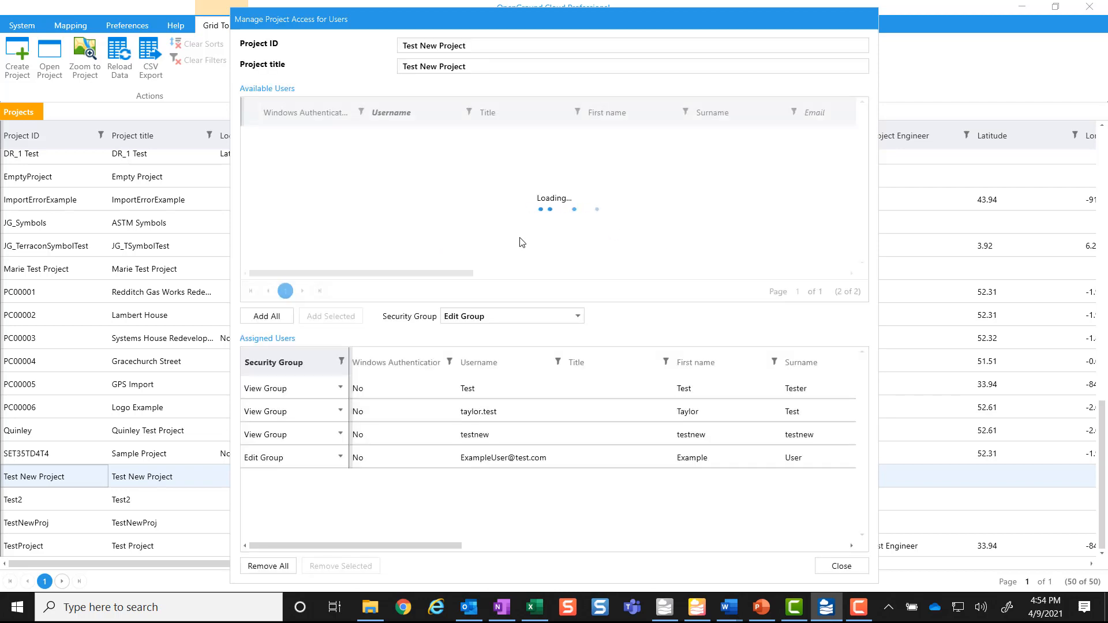
# Step: Revoke the example user's access to Test New Project and close the project access settings
pyautogui.click(312, 457)
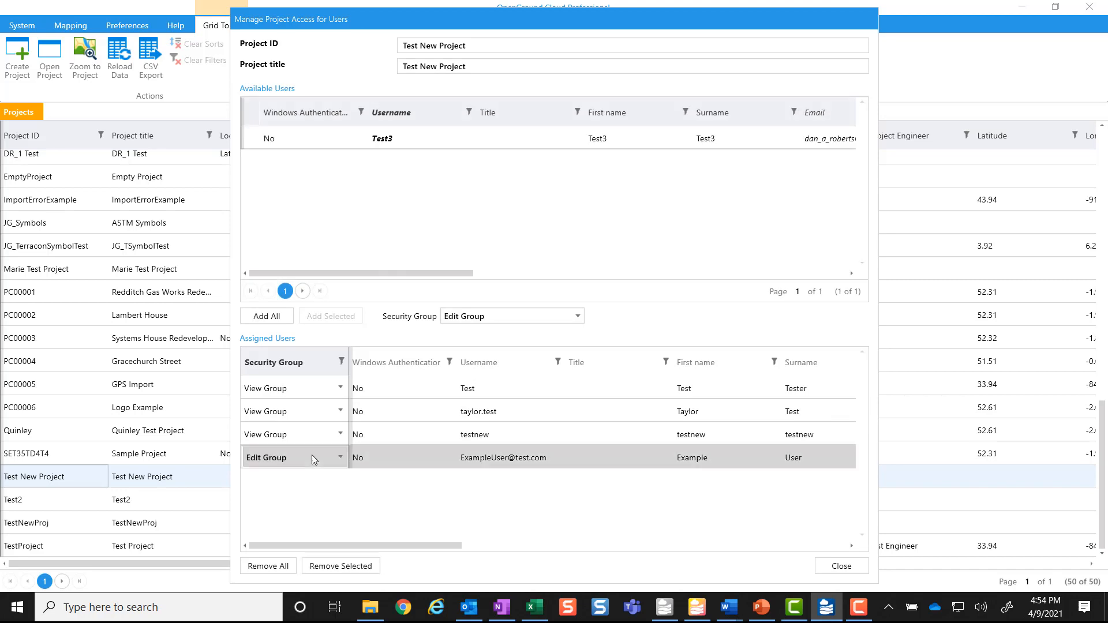
pyautogui.click(354, 570)
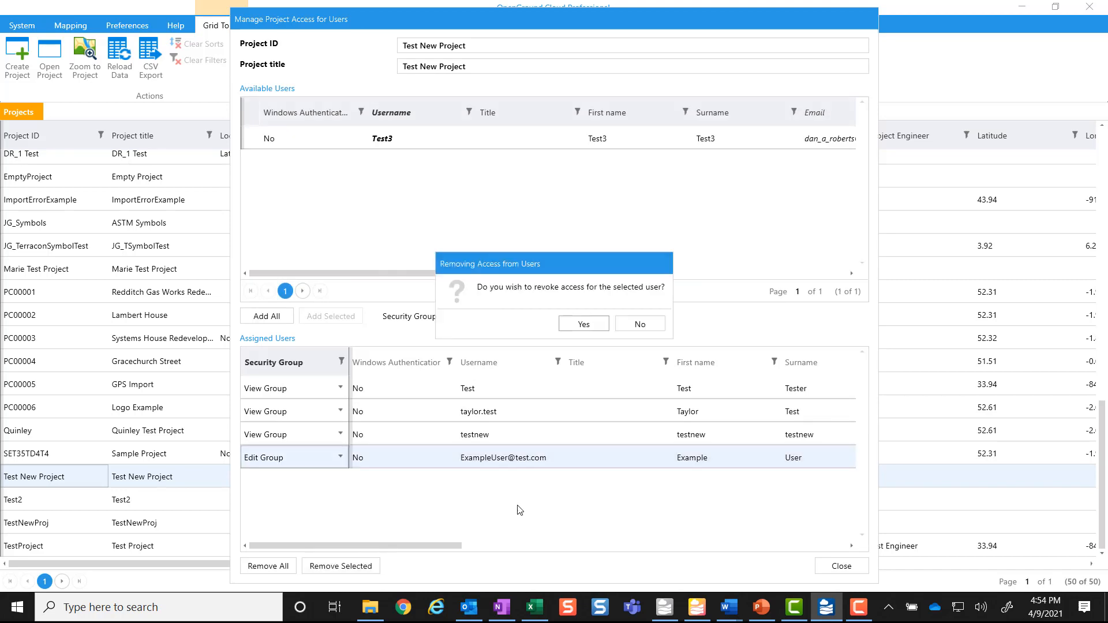
pyautogui.click(583, 325)
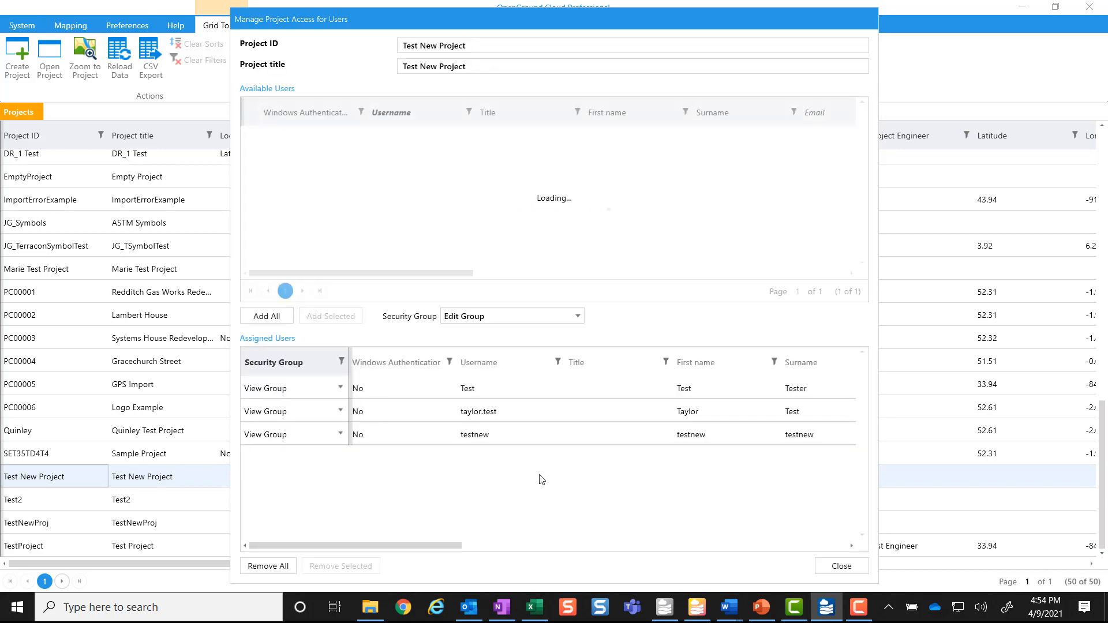
pyautogui.click(829, 567)
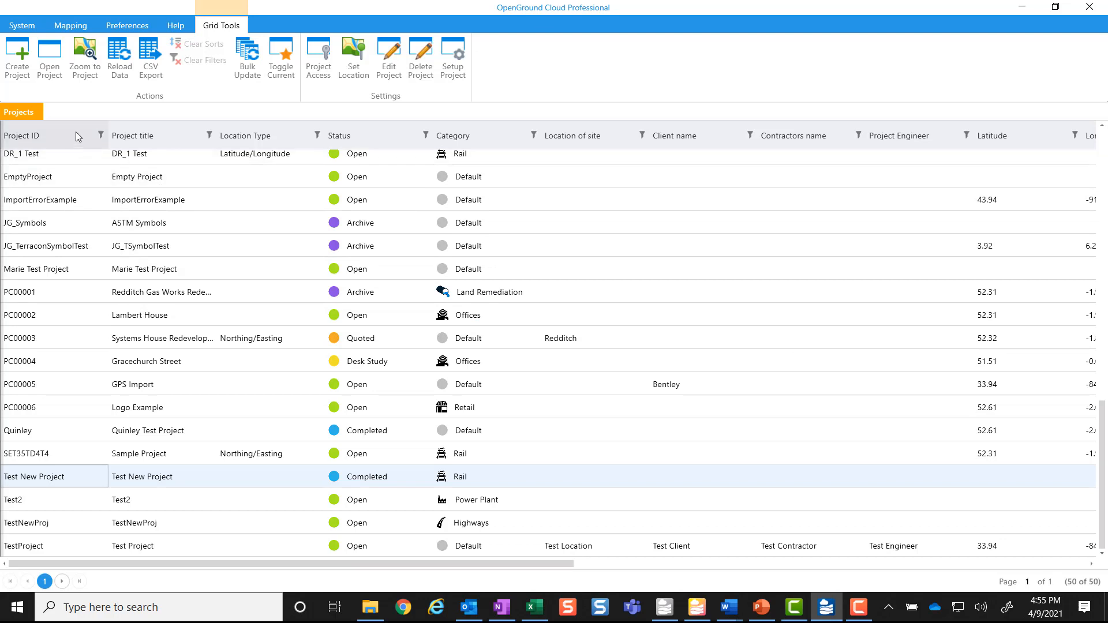
# Step: Return to the user list and open the example user's details for editing
pyautogui.click(22, 25)
pyautogui.click(140, 60)
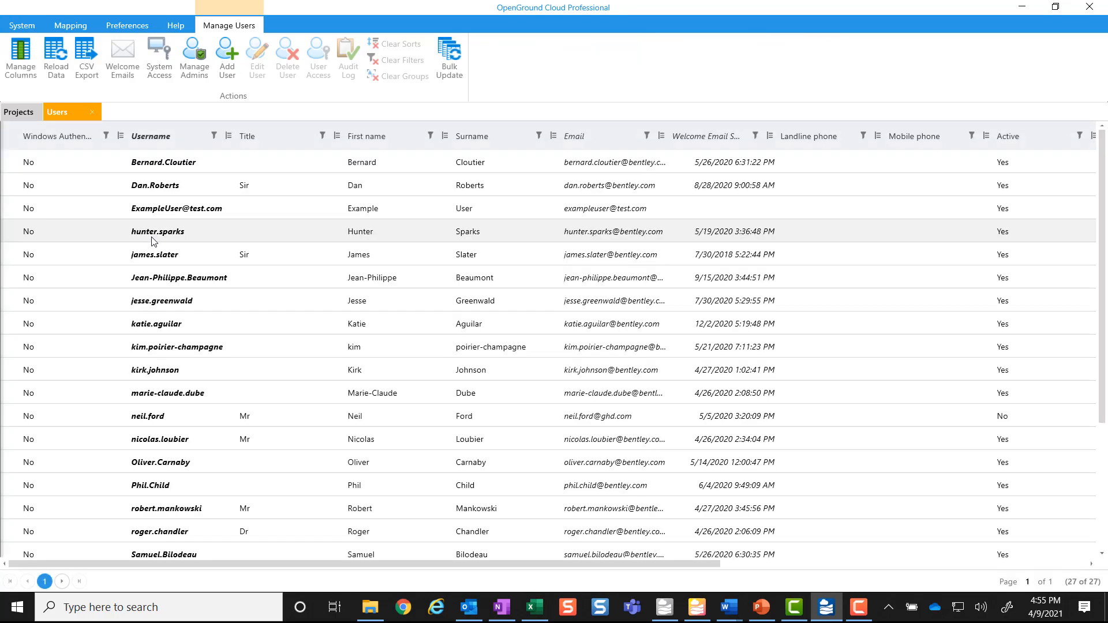
pyautogui.click(162, 209)
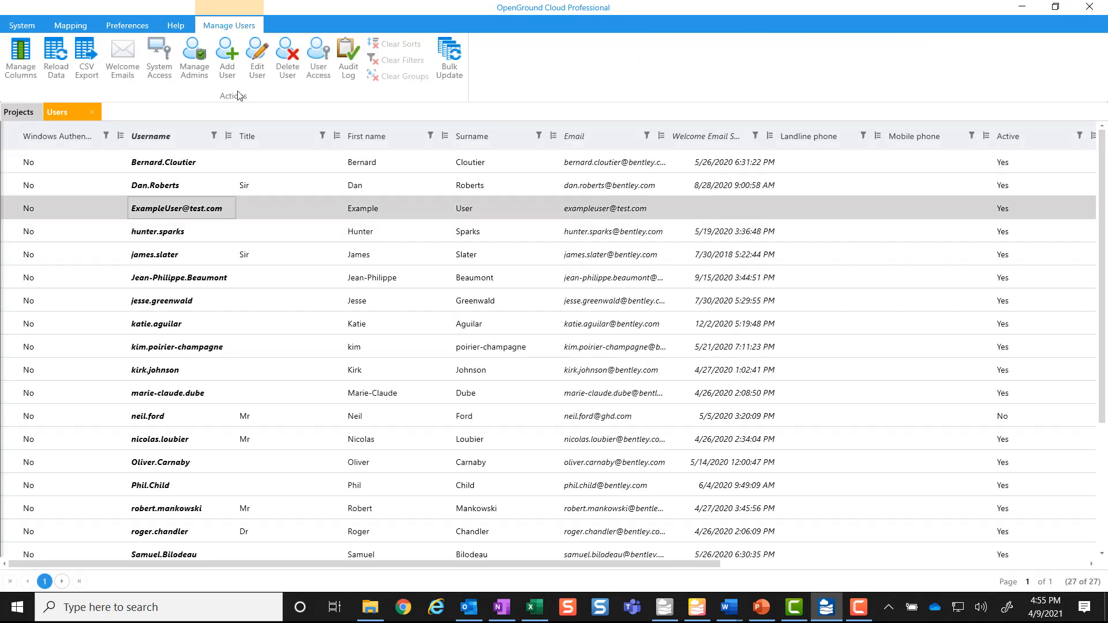
pyautogui.click(257, 57)
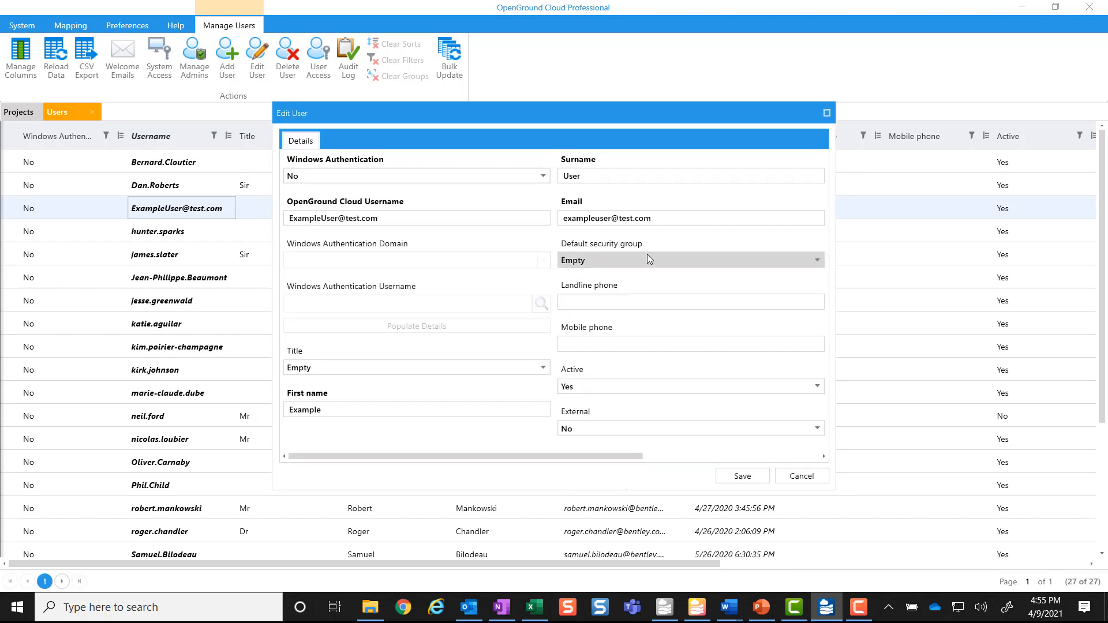
# Step: Set the example user's default security group to View Group and save the user details
pyautogui.click(711, 259)
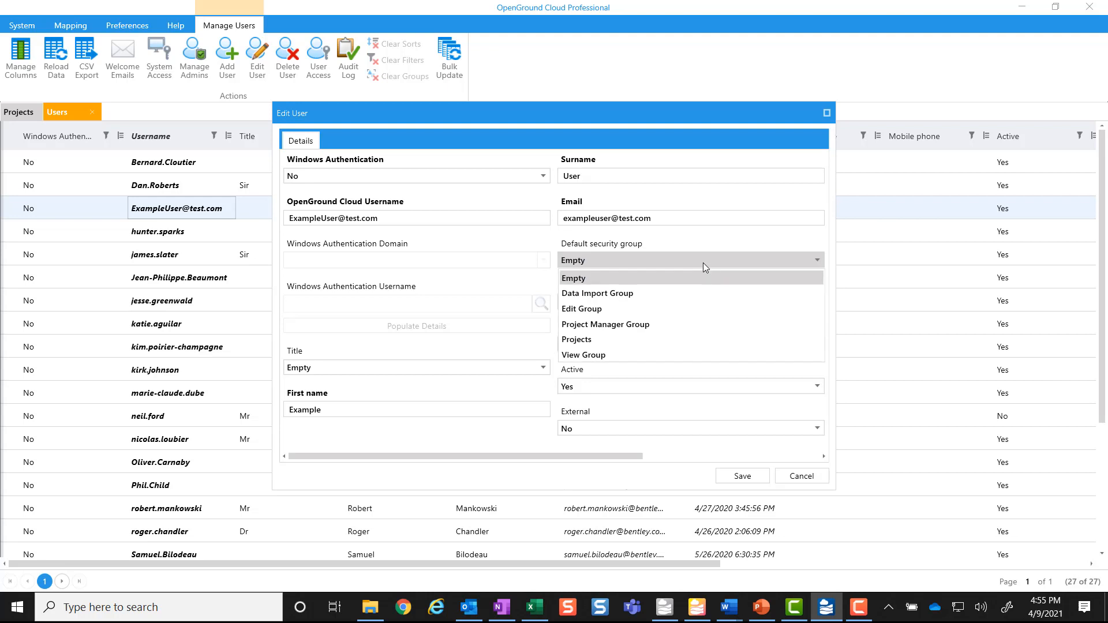
pyautogui.click(594, 351)
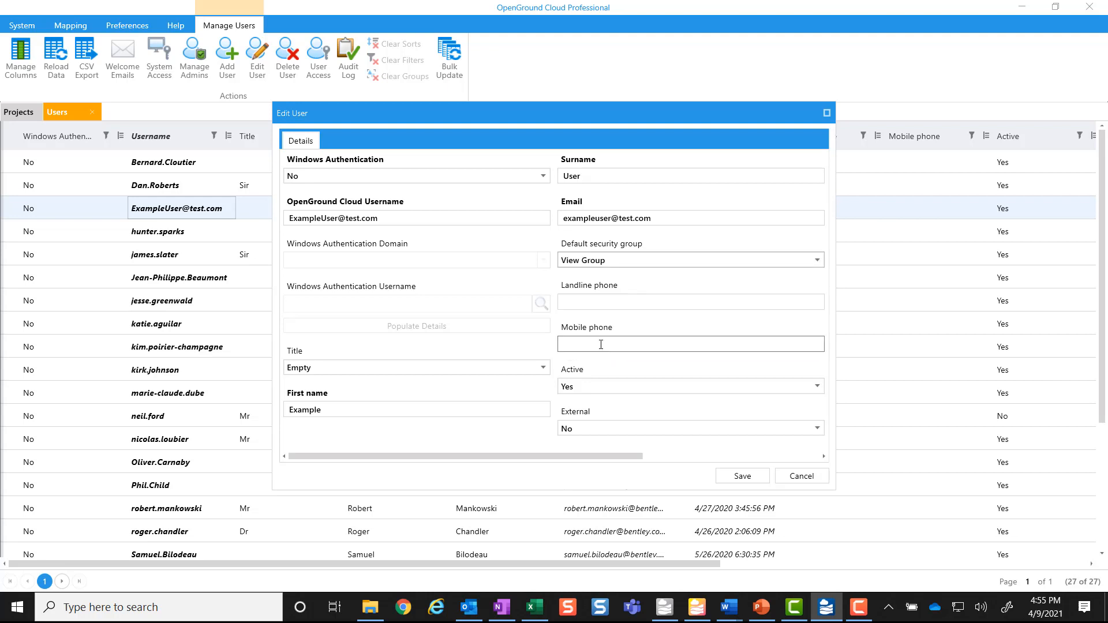
pyautogui.click(742, 476)
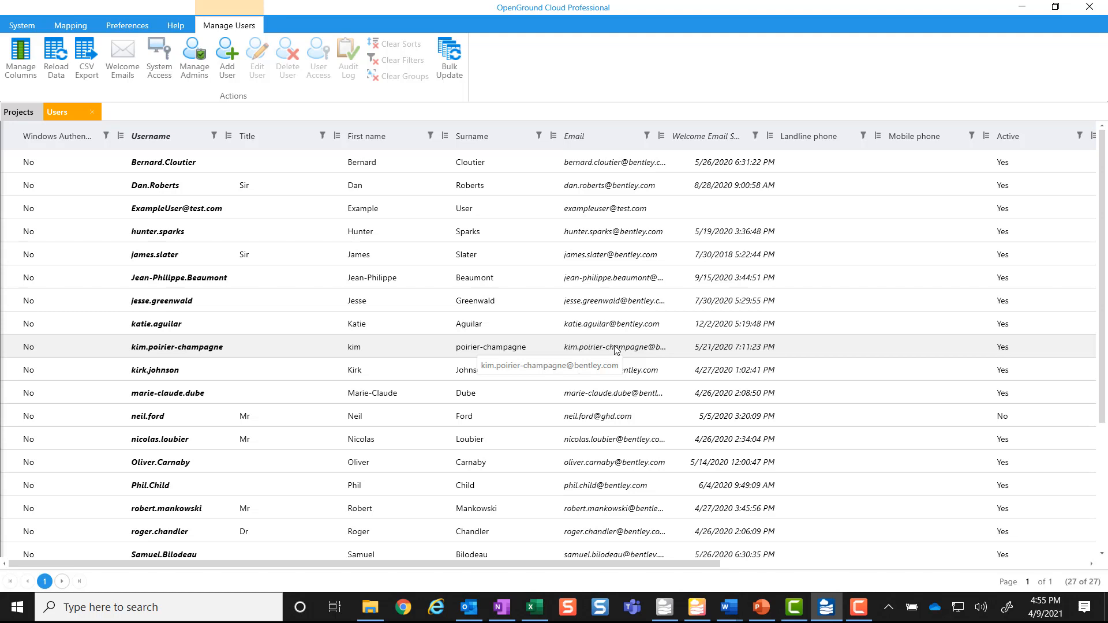
# Step: Check the default security group offered in the example user's project access settings and close them
pyautogui.click(206, 213)
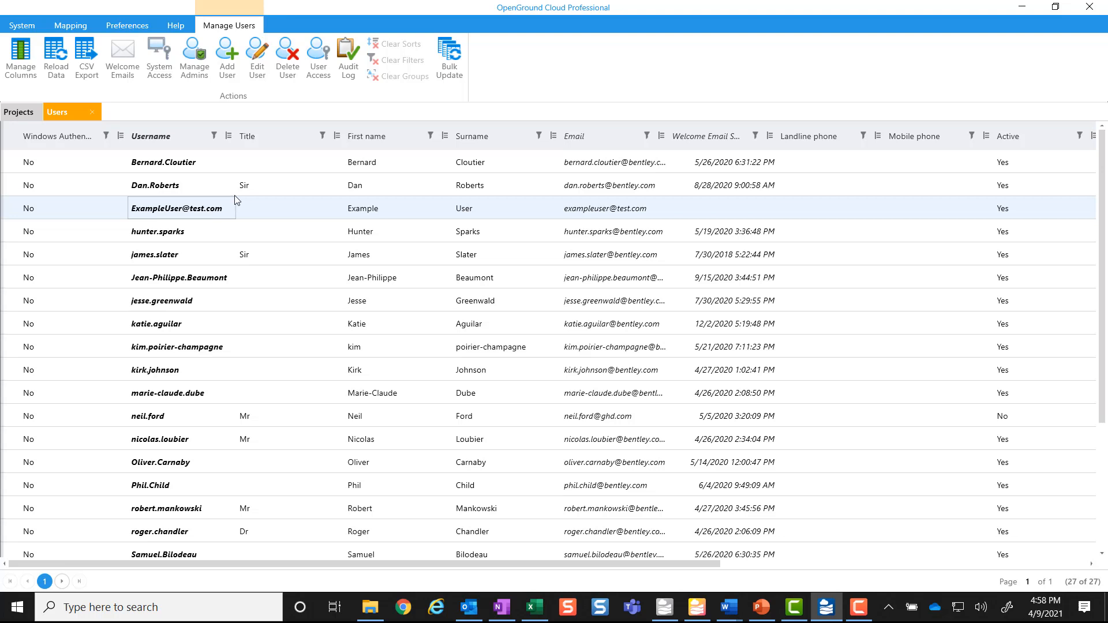
pyautogui.click(318, 58)
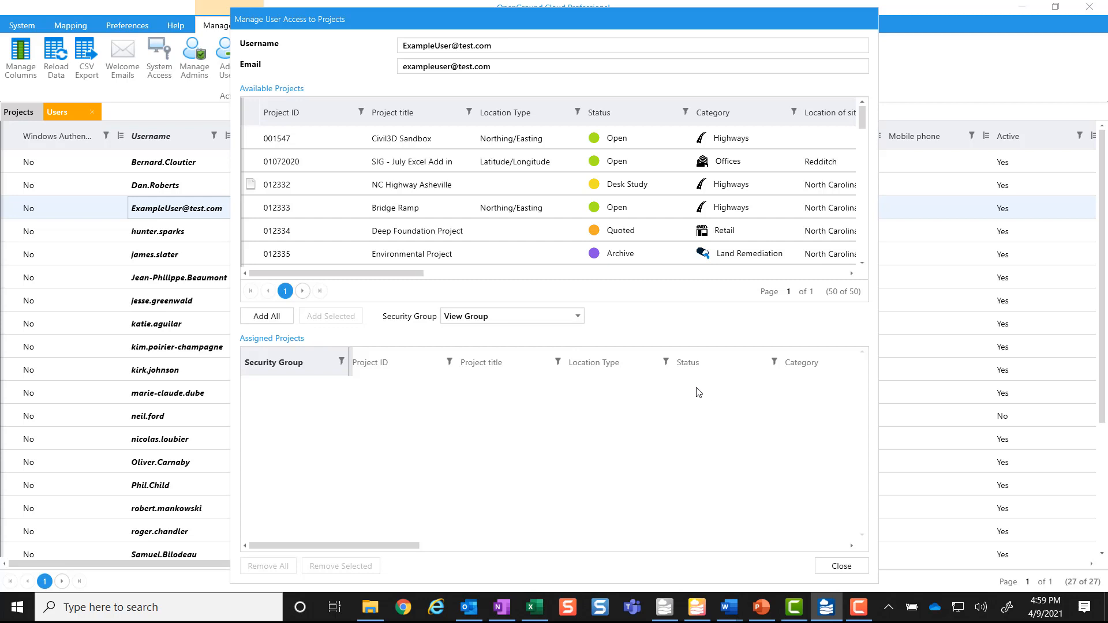
pyautogui.click(833, 566)
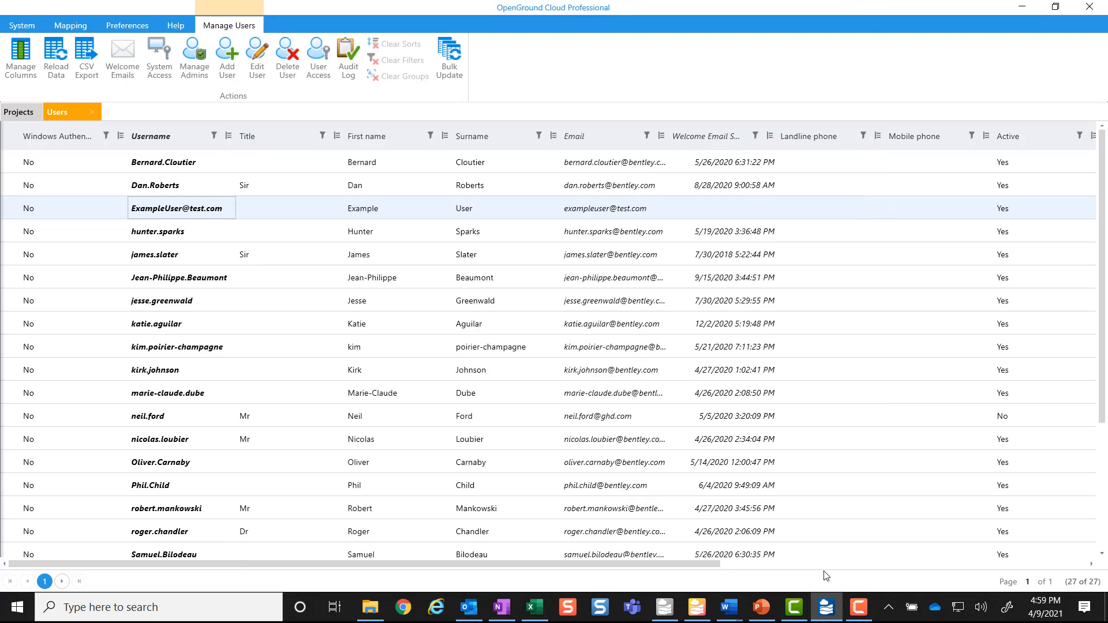
# Step: Switch to the PowerPoint slide show, advance it to slide 9, and return to OpenGround Cloud Professional
pyautogui.click(765, 612)
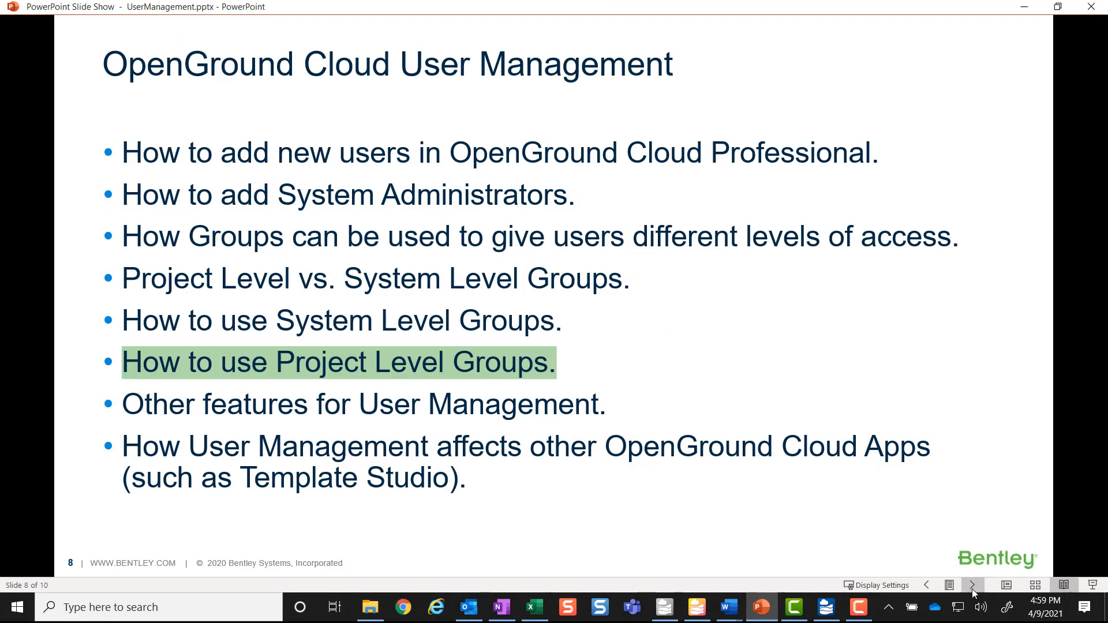
pyautogui.click(972, 587)
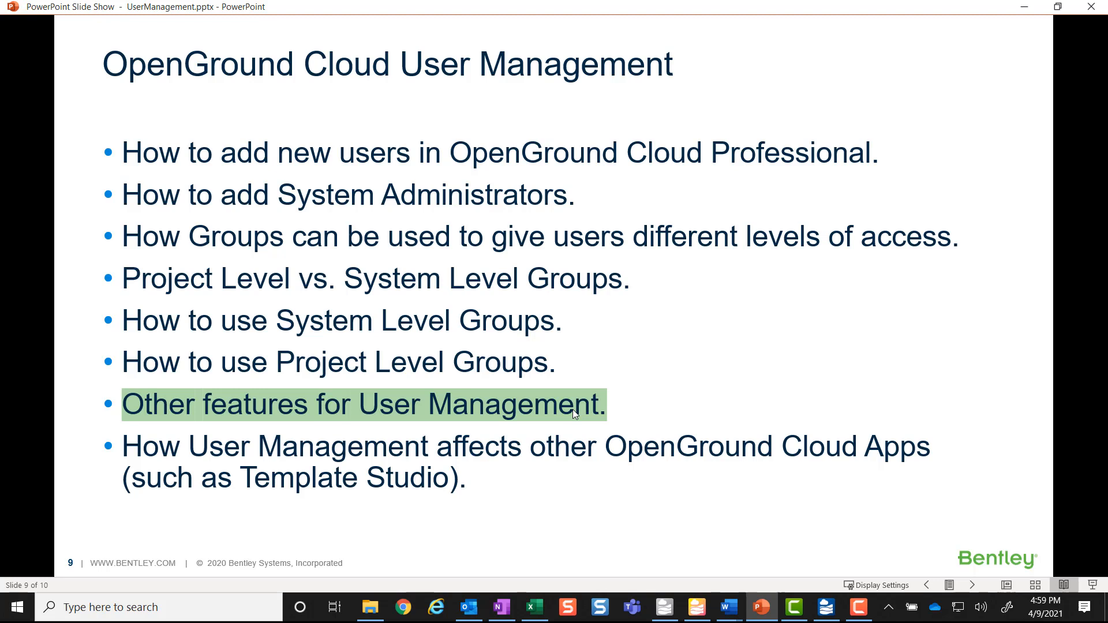
pyautogui.click(760, 612)
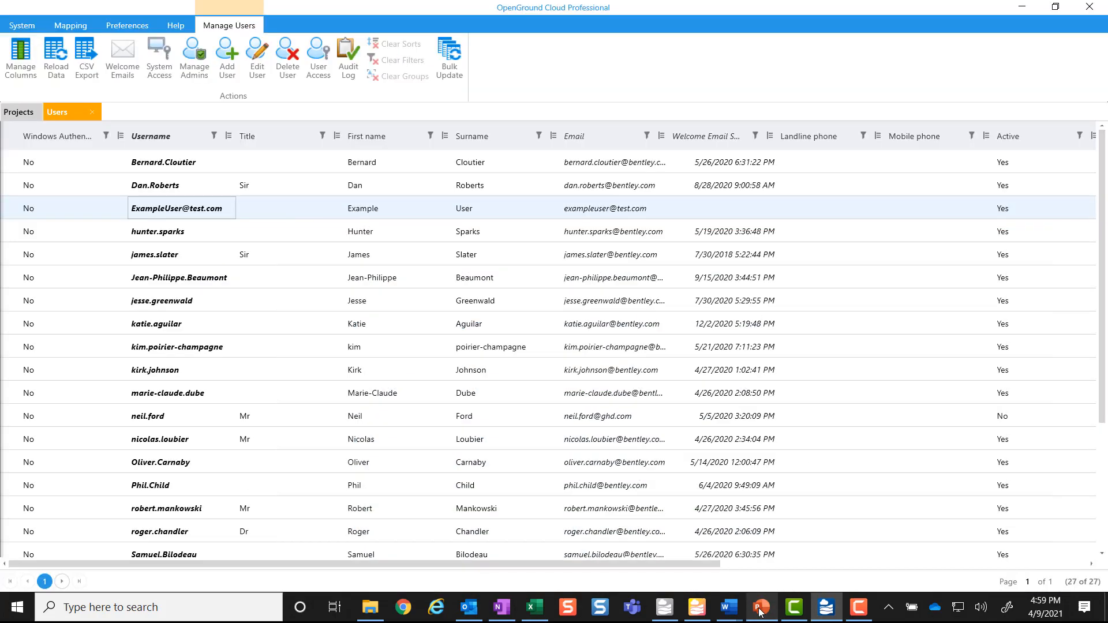
# Step: Close the user list and review the security group assigned to project creators in the user security options without changing it
pyautogui.click(92, 112)
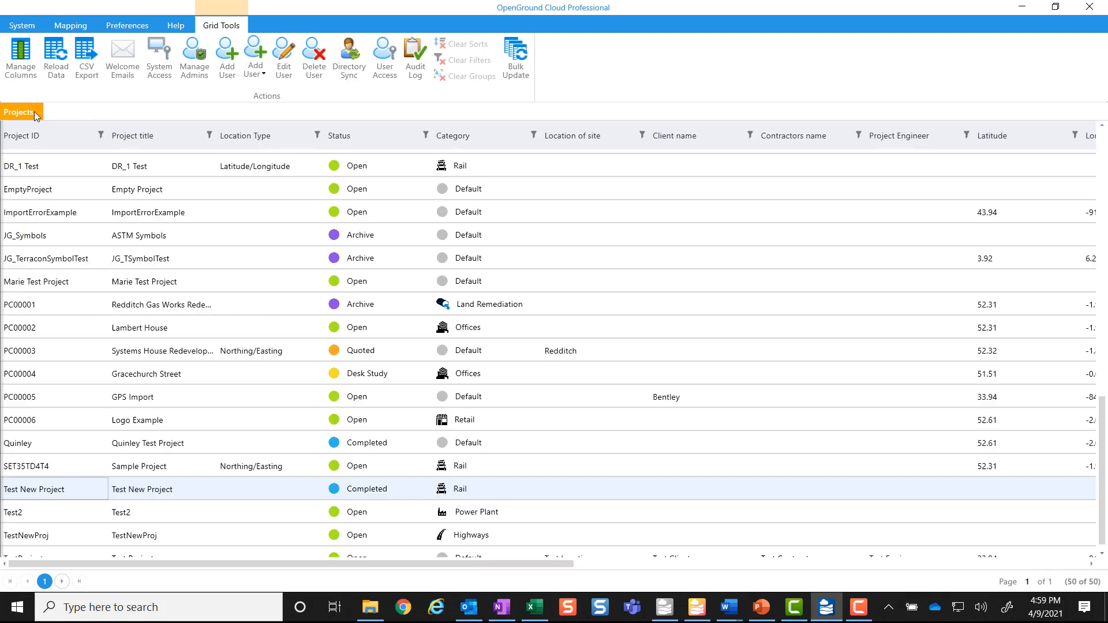
pyautogui.click(24, 28)
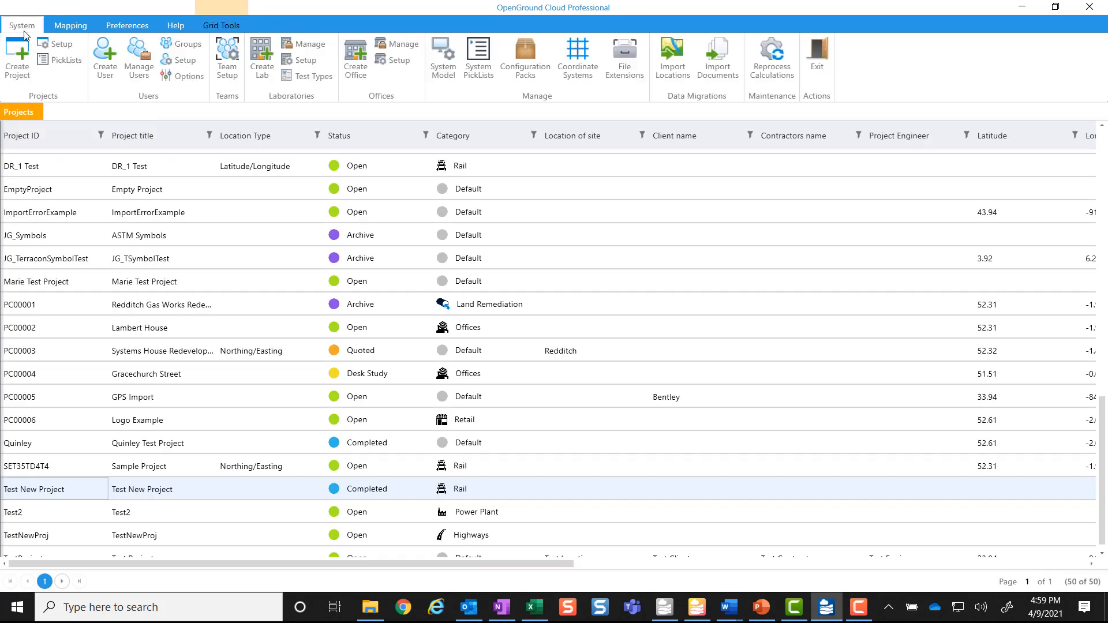
pyautogui.click(189, 77)
pyautogui.click(191, 78)
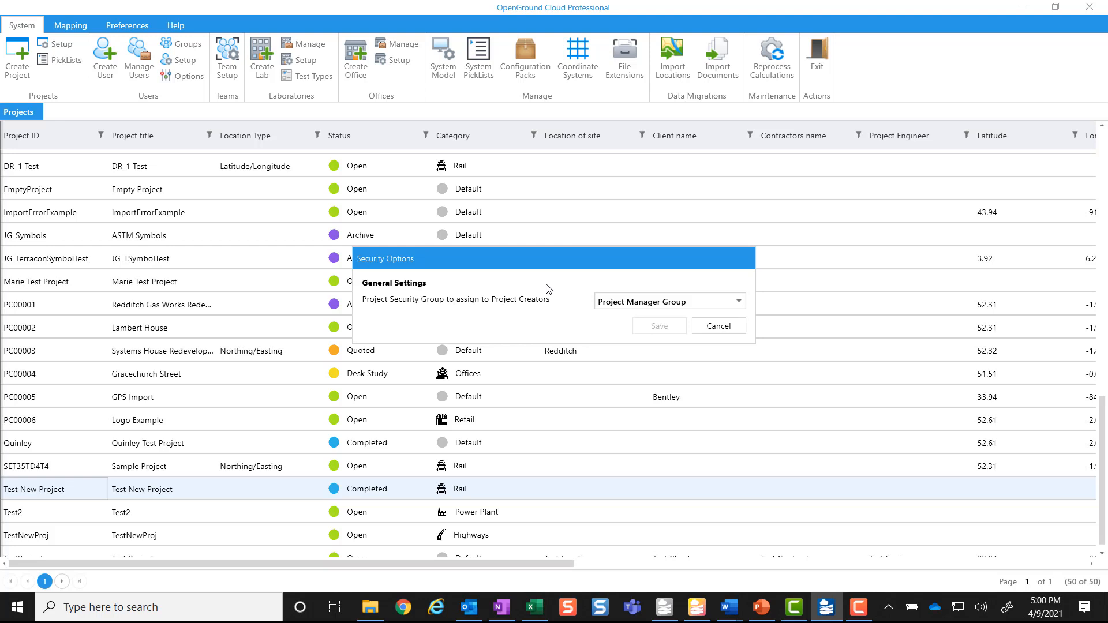
pyautogui.click(721, 327)
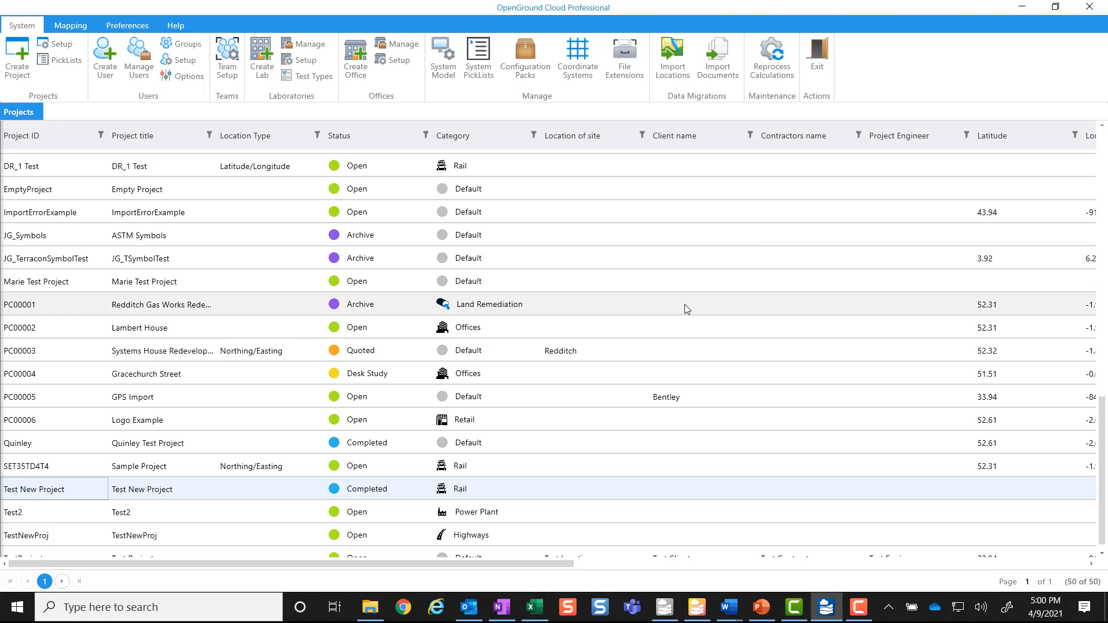
# Step: Examine the header fields in the laboratory and user group setups, closing both without changes
pyautogui.click(300, 62)
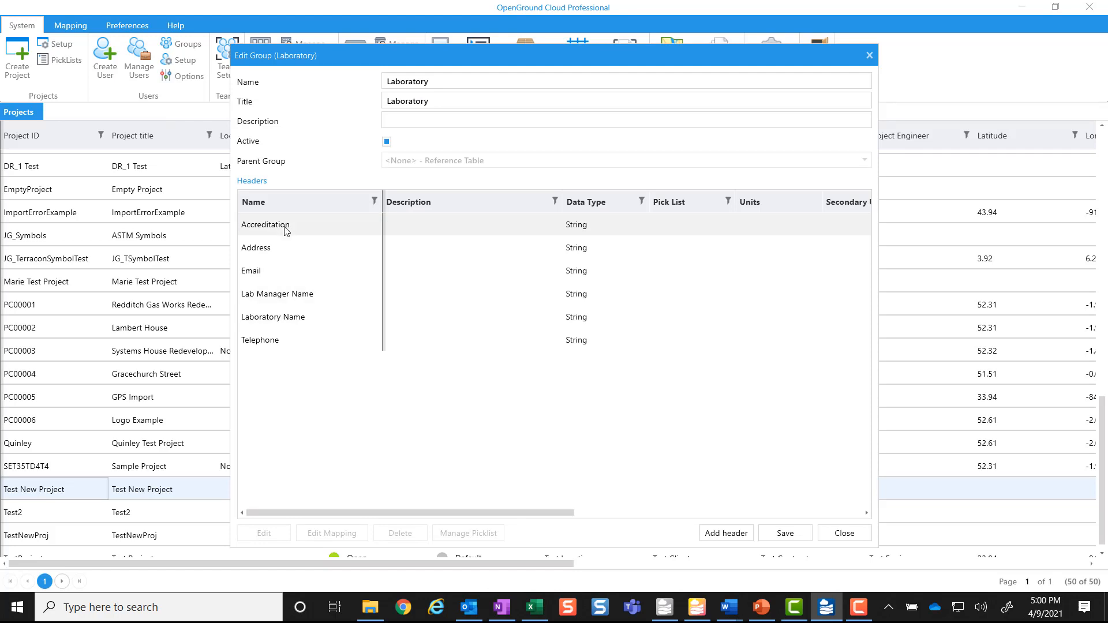
pyautogui.click(860, 532)
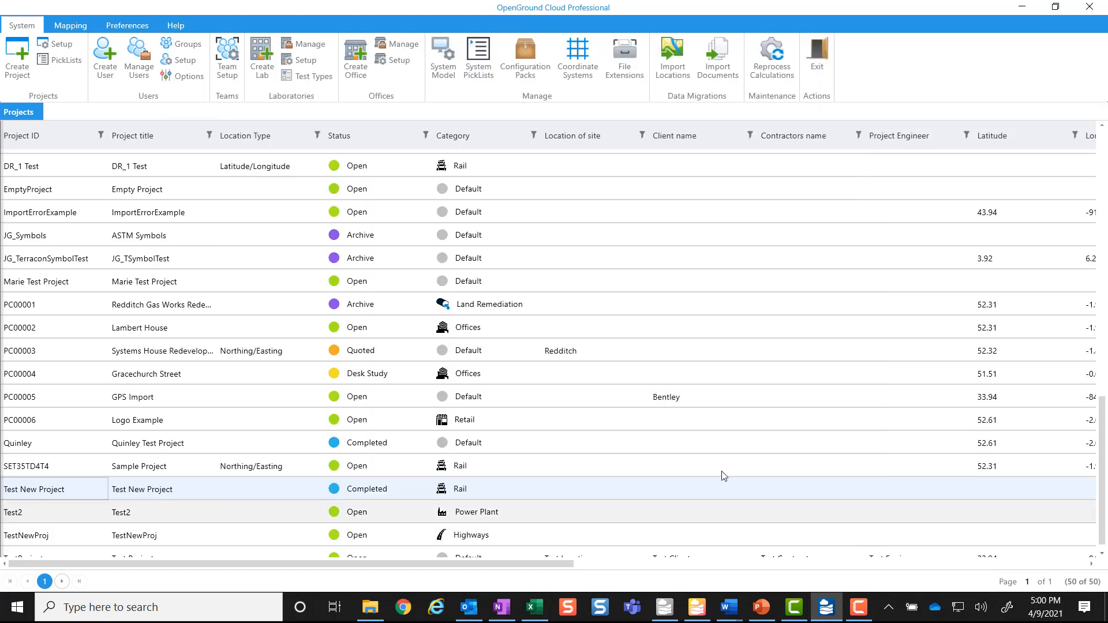
pyautogui.click(193, 62)
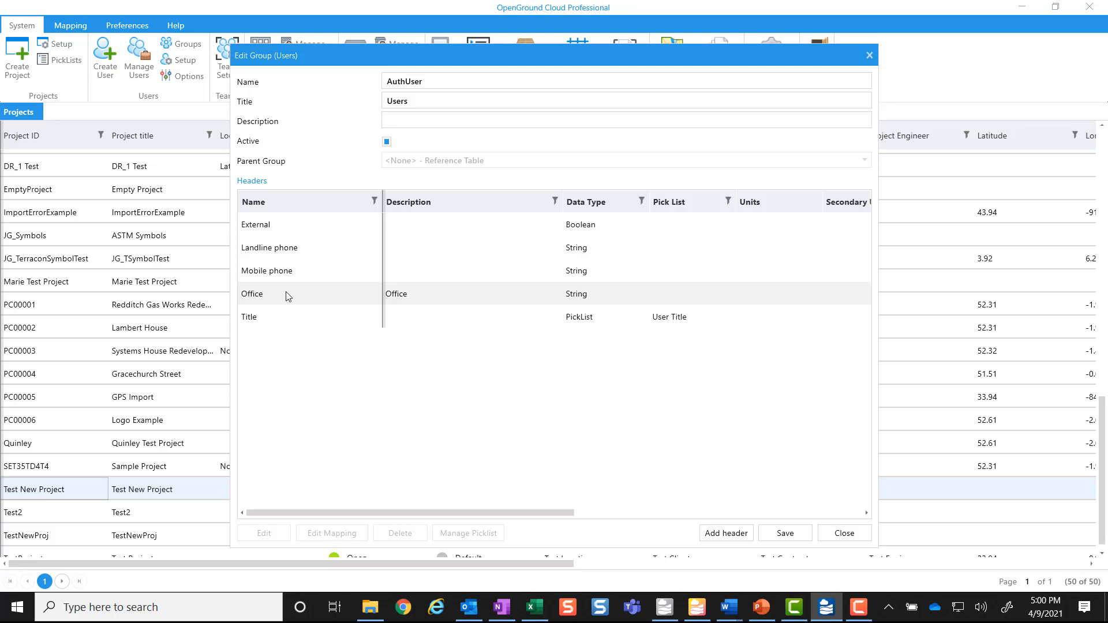
pyautogui.click(840, 532)
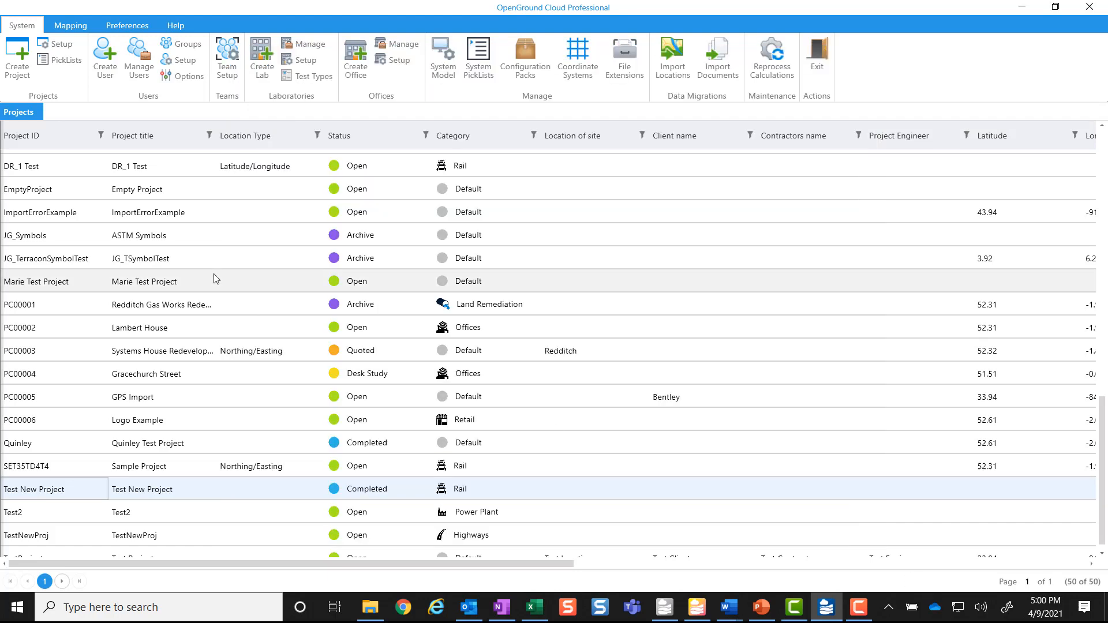
# Step: Open the user access settings for project 012334, Deep Foundation Project, from the project list
pyautogui.scroll(10, 214, 279)
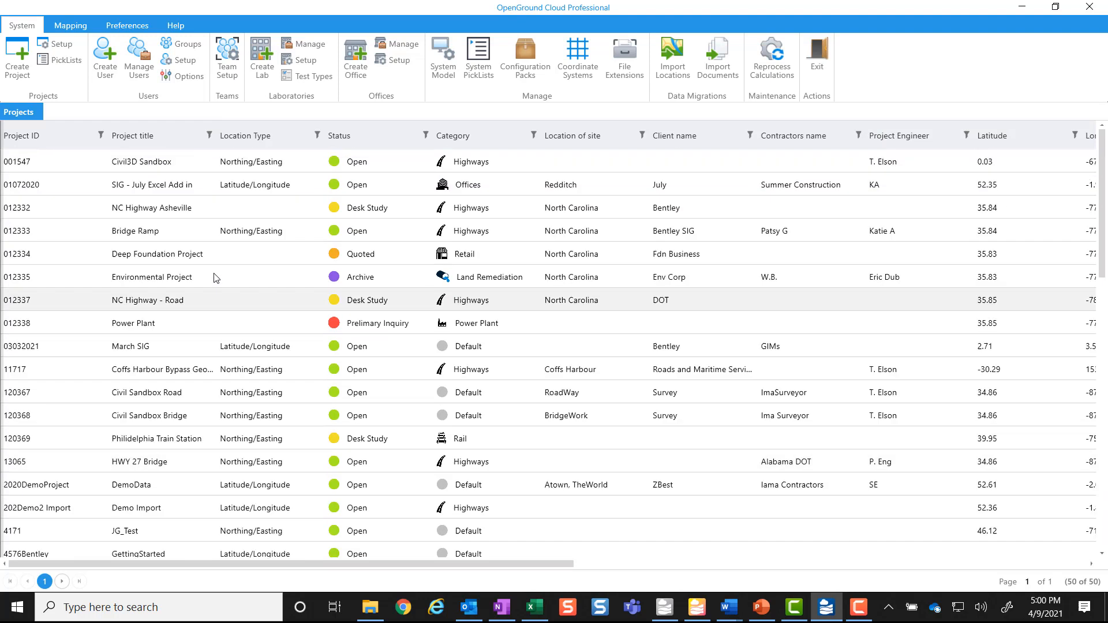
pyautogui.click(70, 256)
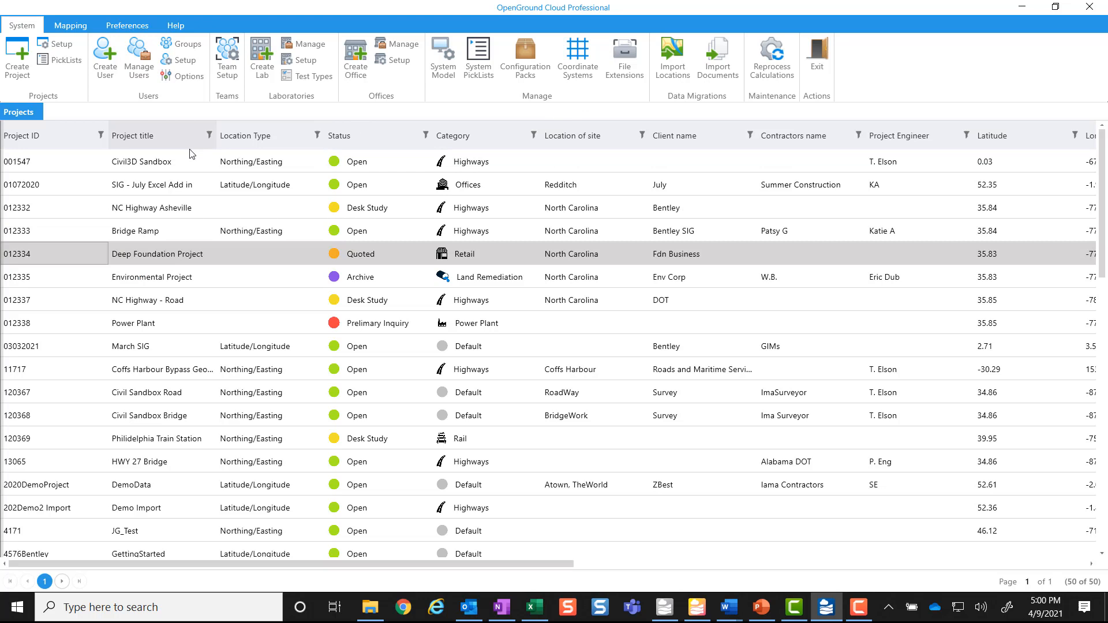
pyautogui.click(14, 113)
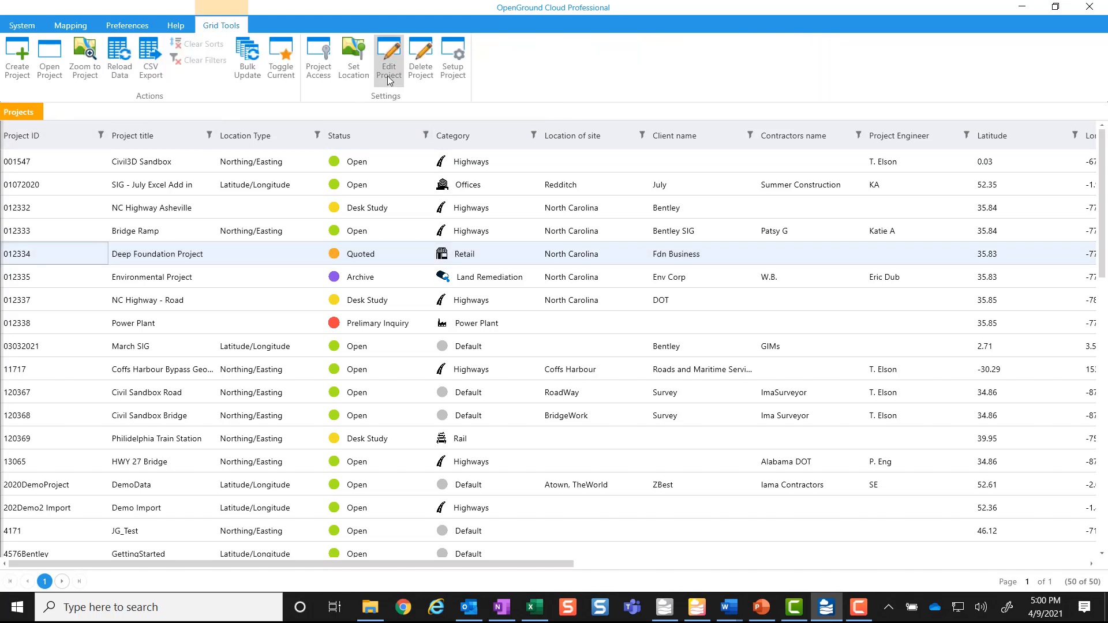
pyautogui.click(318, 61)
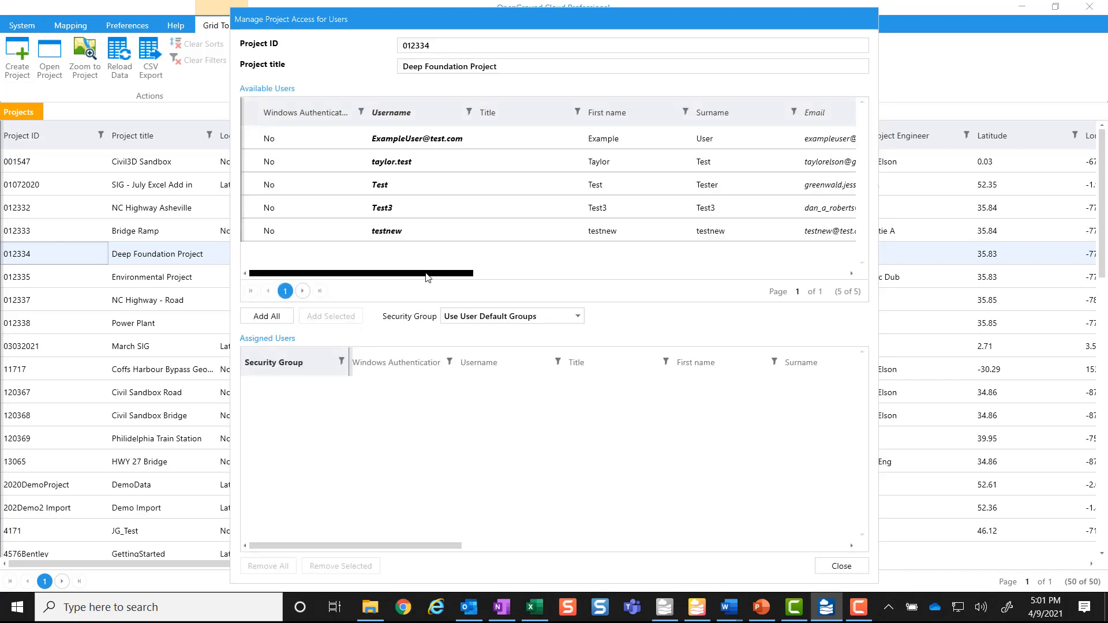
# Step: Filter the available users to those whose Office contains Seattle
pyautogui.moveTo(427, 277); pyautogui.dragTo(801, 275)
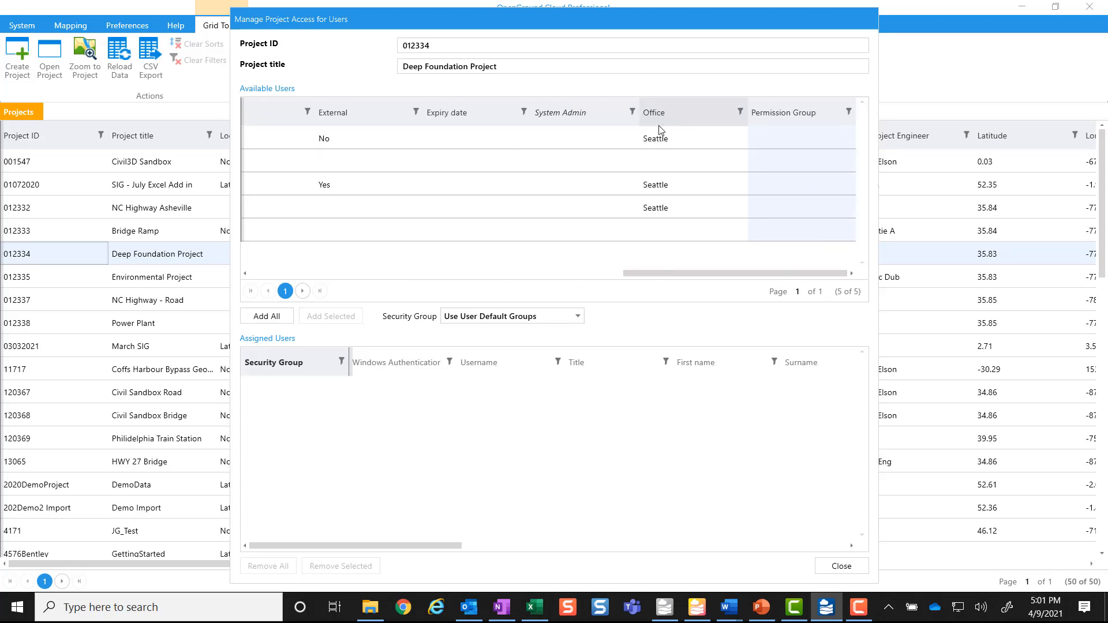
pyautogui.click(740, 112)
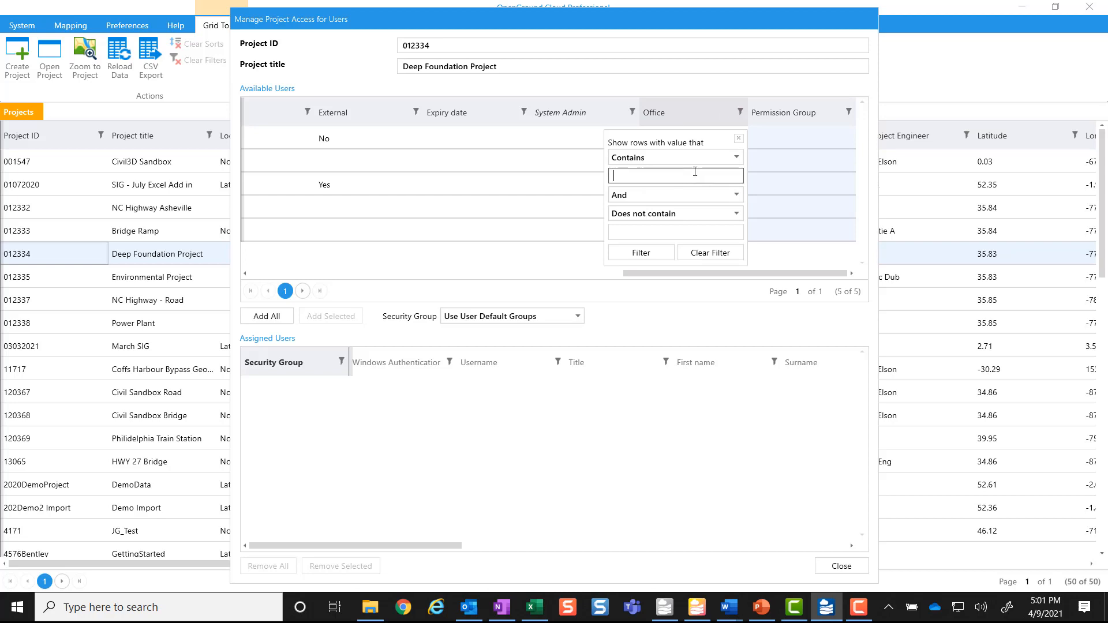
pyautogui.write('Seattle')
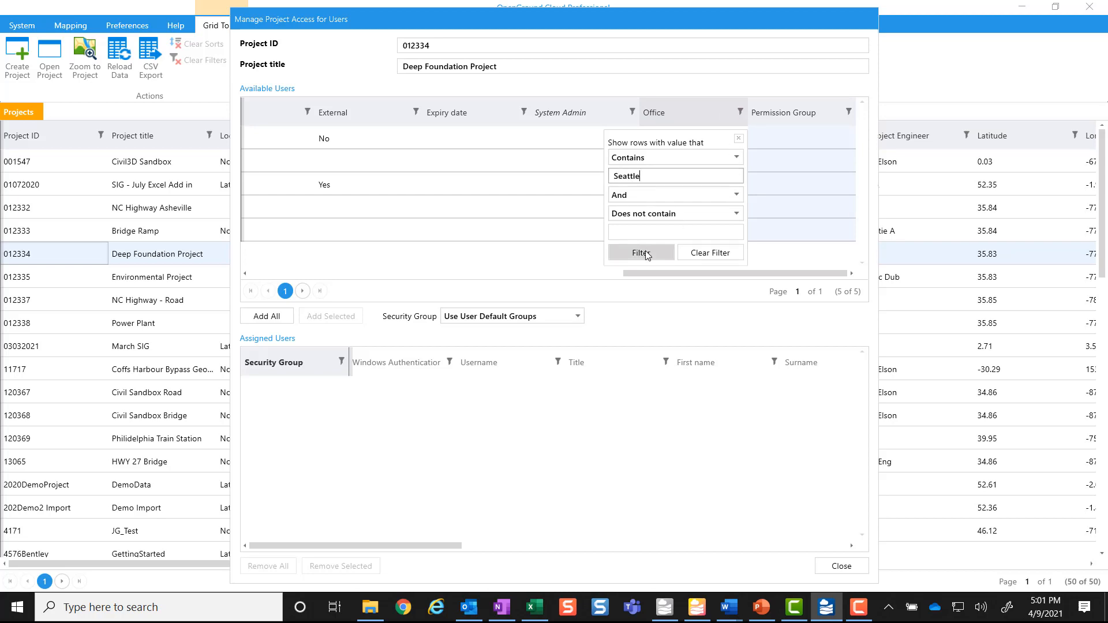
pyautogui.click(641, 254)
pyautogui.click(739, 139)
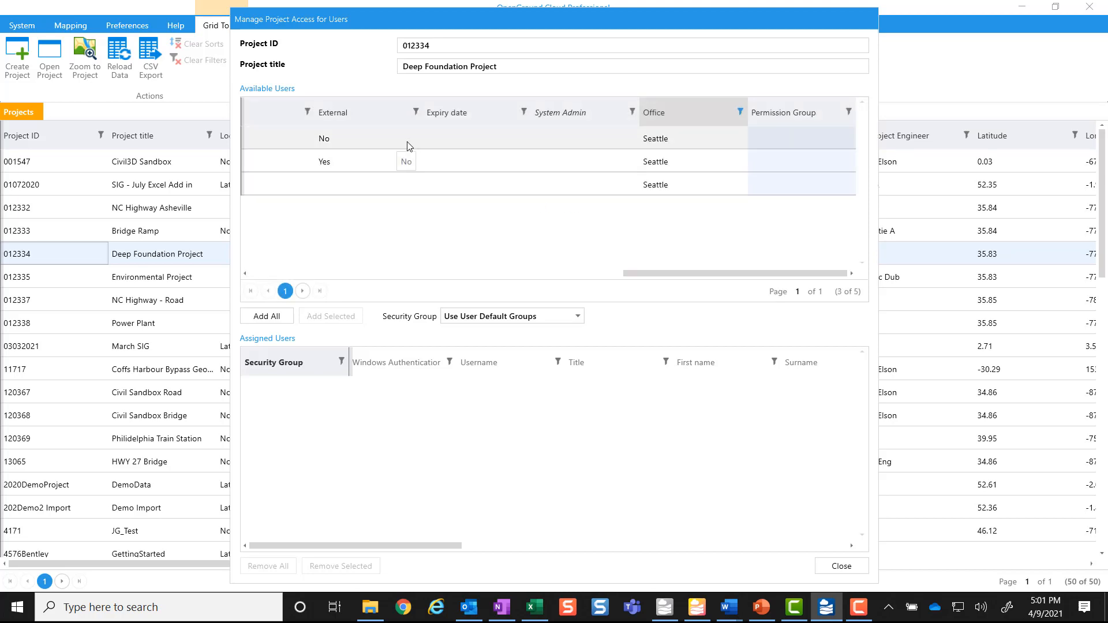
# Step: Grant all three filtered Seattle users access to Deep Foundation Project with the Edit Group security group and close the access settings
pyautogui.click(407, 142)
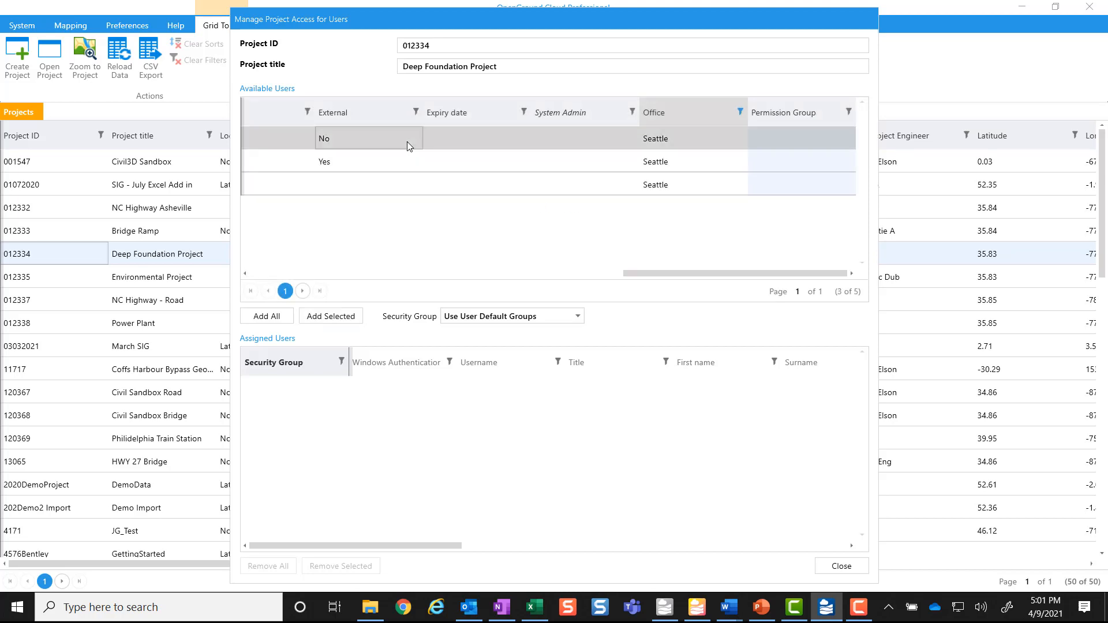
pyautogui.keyDown('shift'); pyautogui.click(404, 190); pyautogui.keyUp('shift')
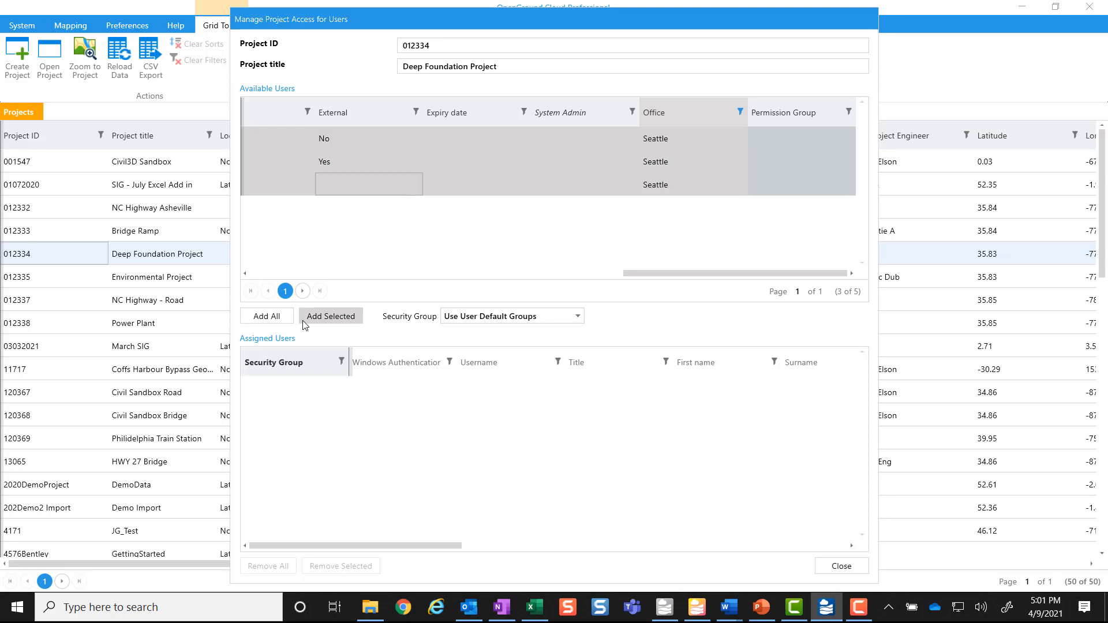
pyautogui.click(571, 317)
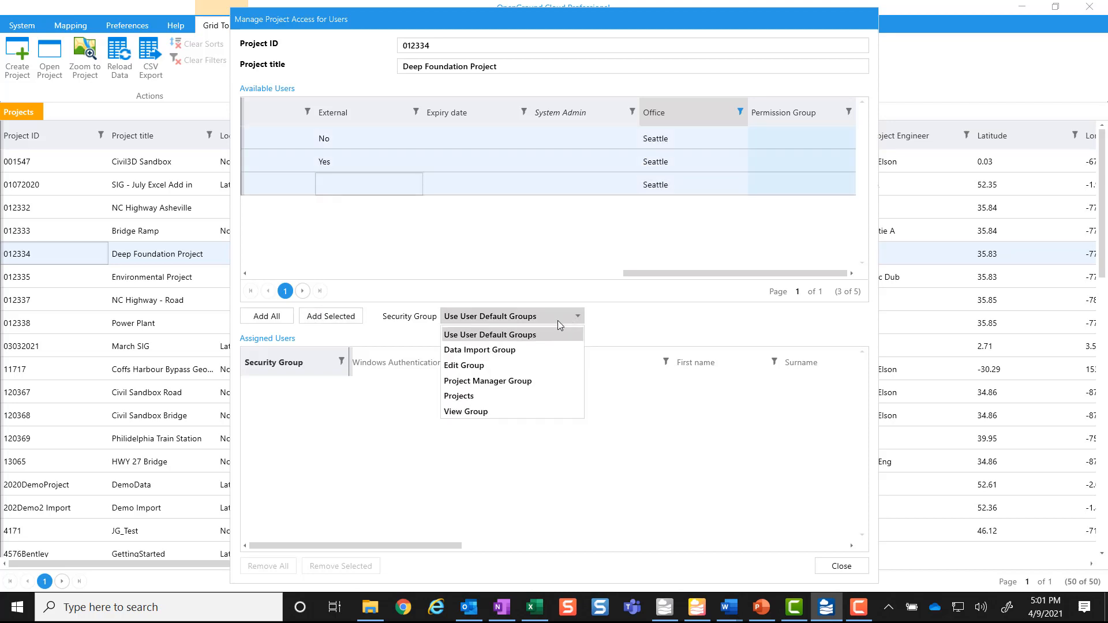
pyautogui.click(484, 369)
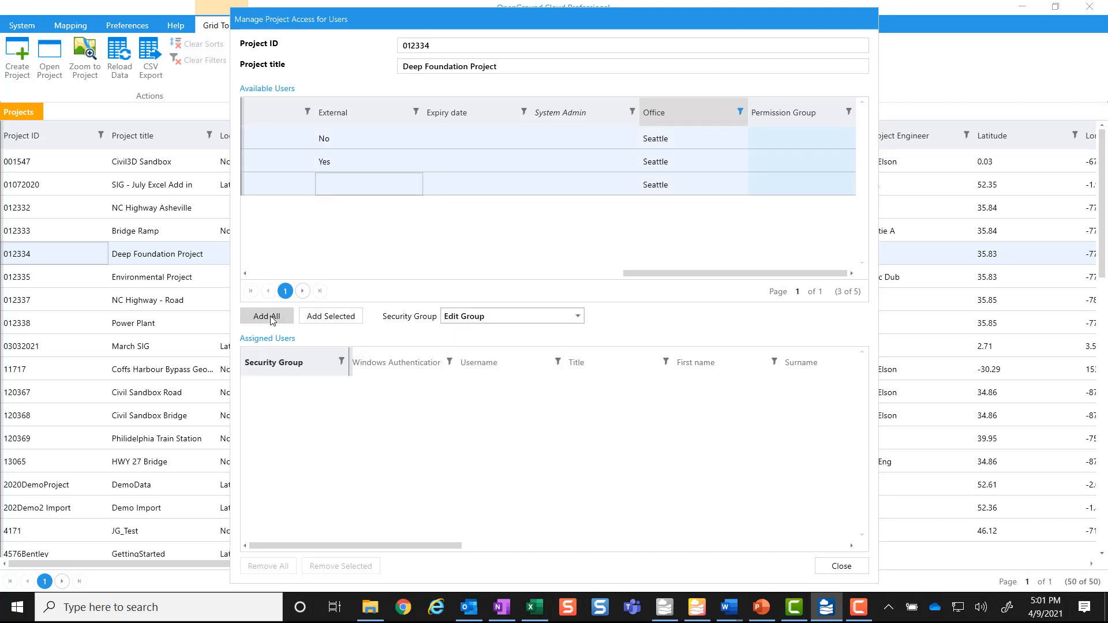
pyautogui.click(330, 317)
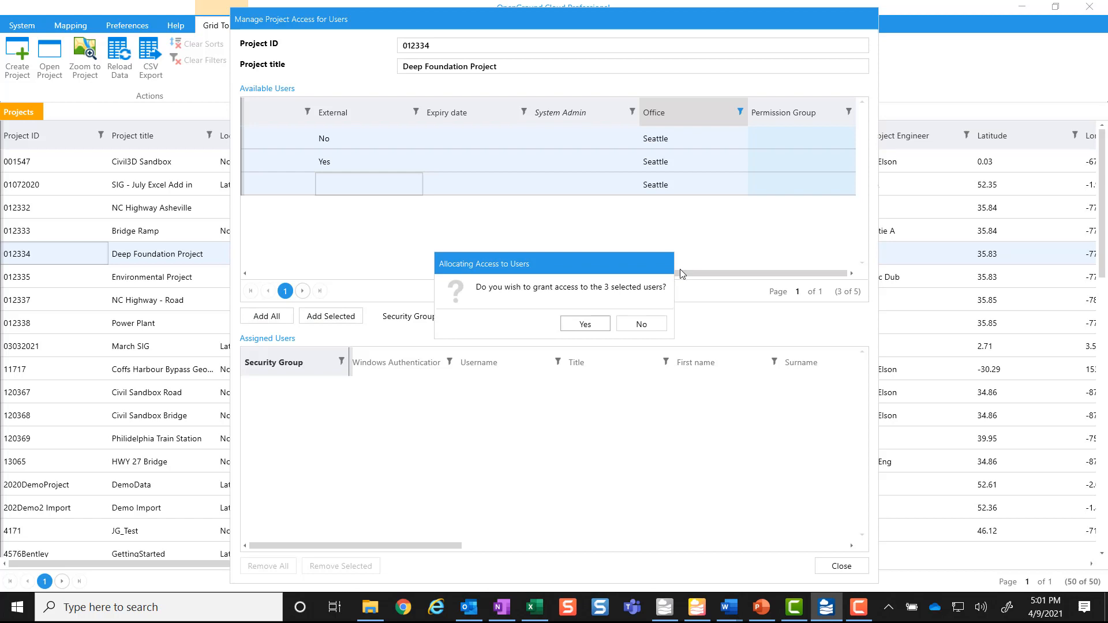
pyautogui.click(594, 324)
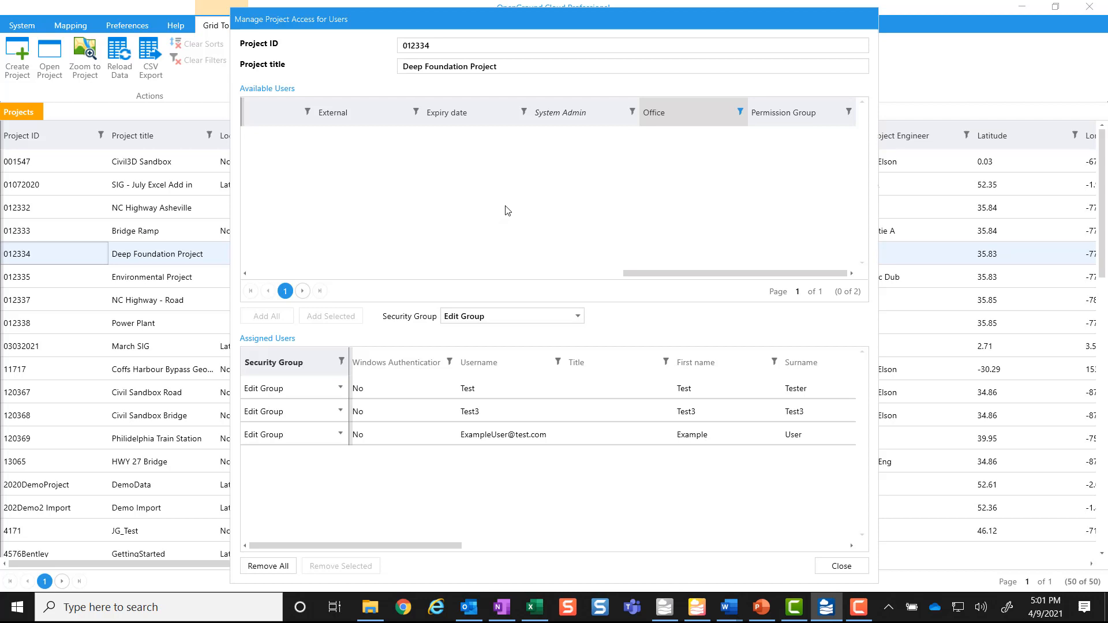
pyautogui.click(833, 569)
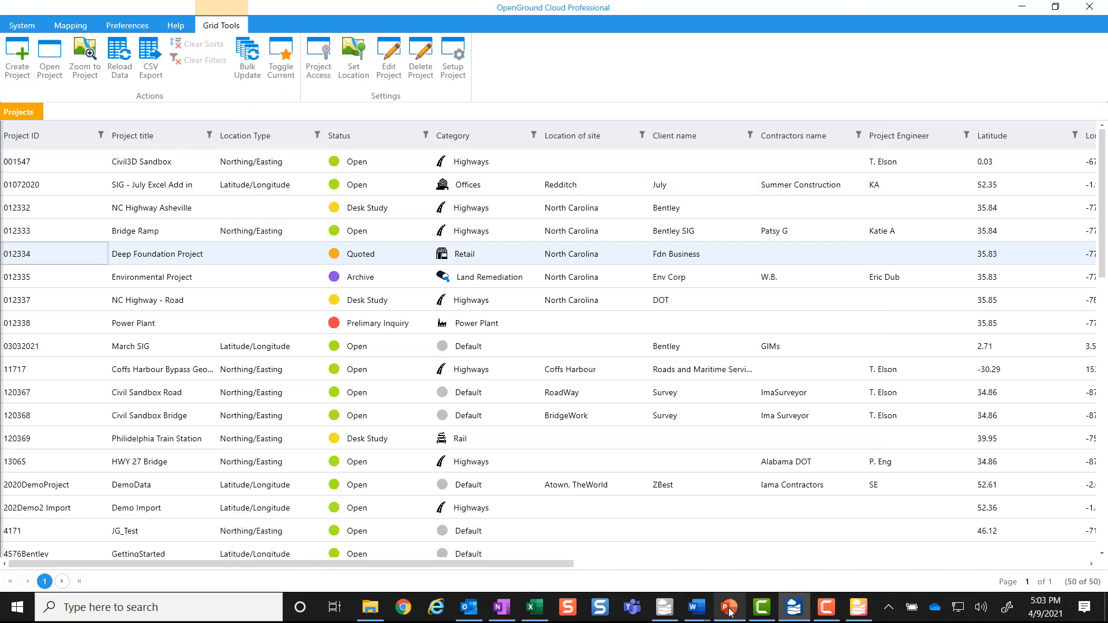
# Step: Show slide 10 of the PowerPoint slide show, switch to OpenGround Cloud Template Studio, and start saving the open template
pyautogui.click(729, 609)
pyautogui.click(902, 554)
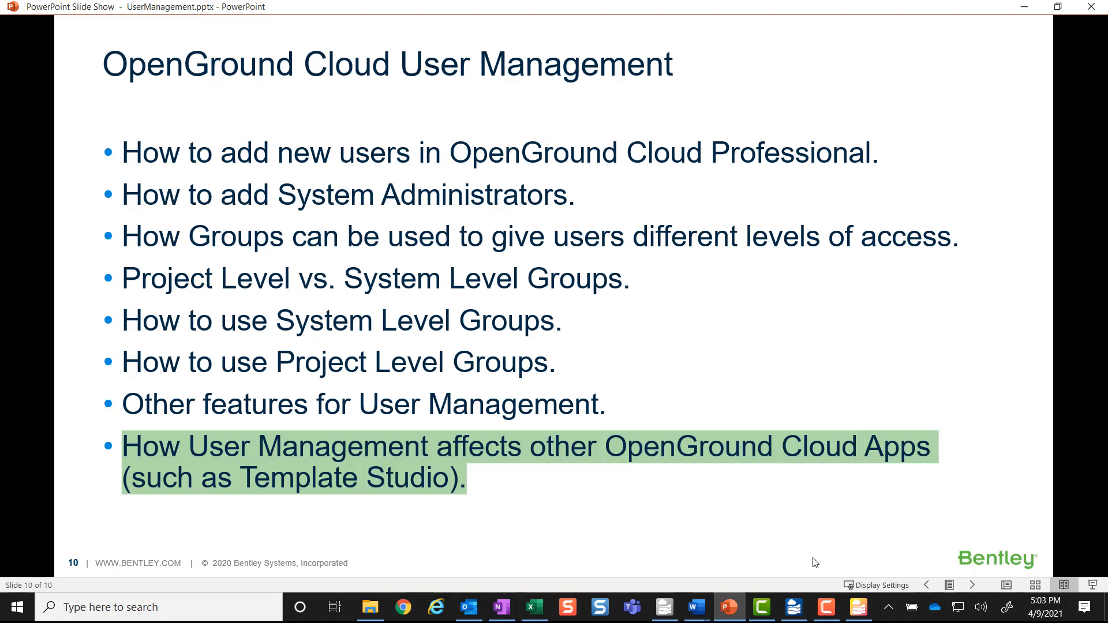
pyautogui.click(860, 609)
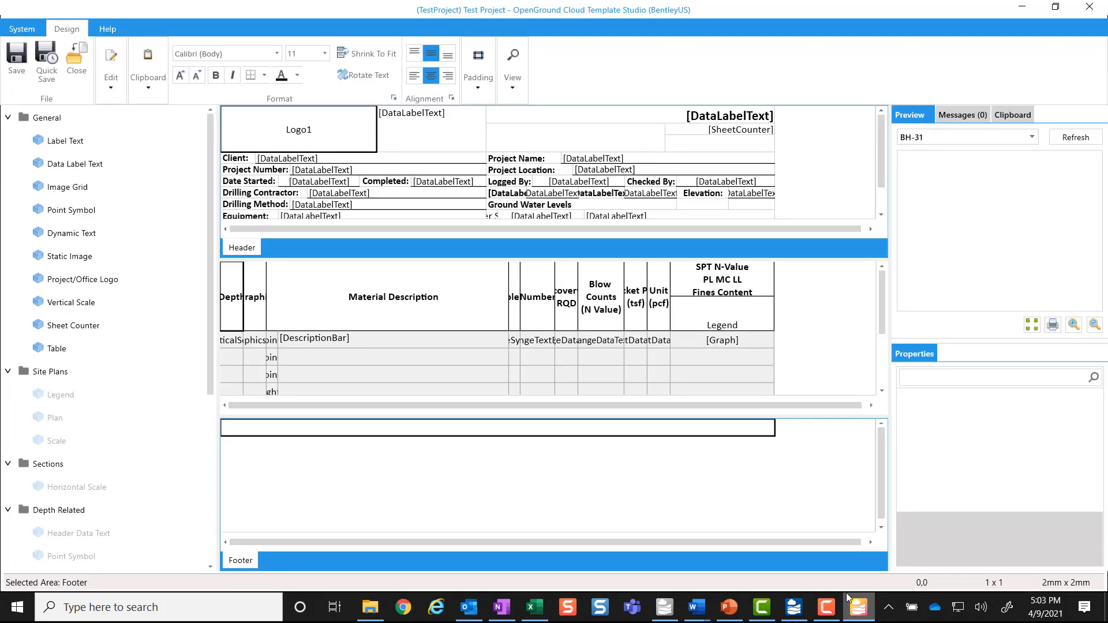
pyautogui.click(20, 67)
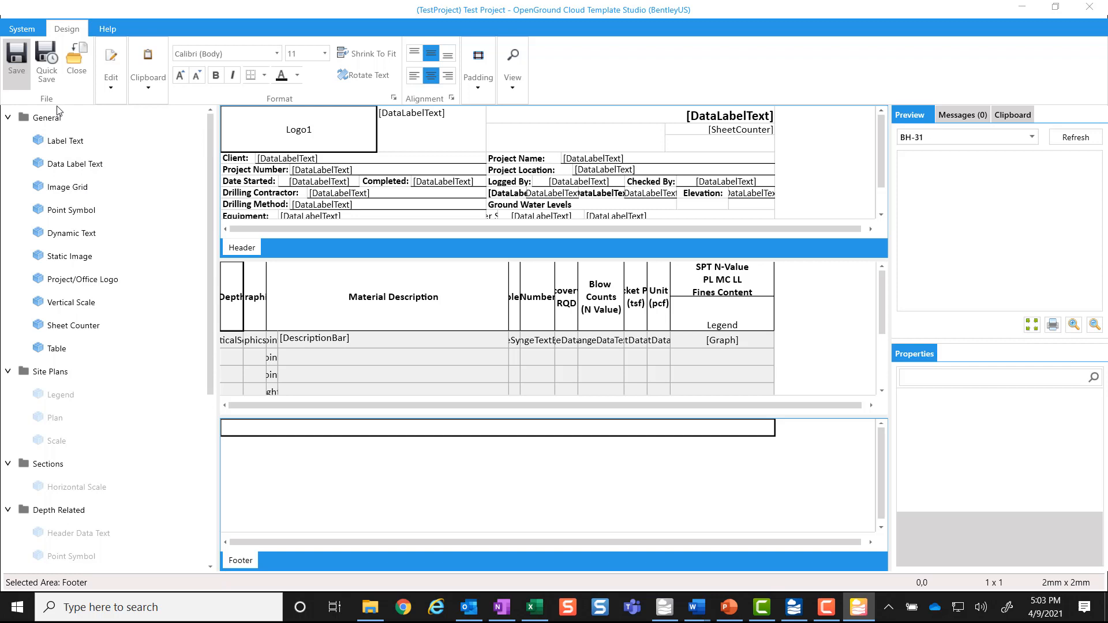